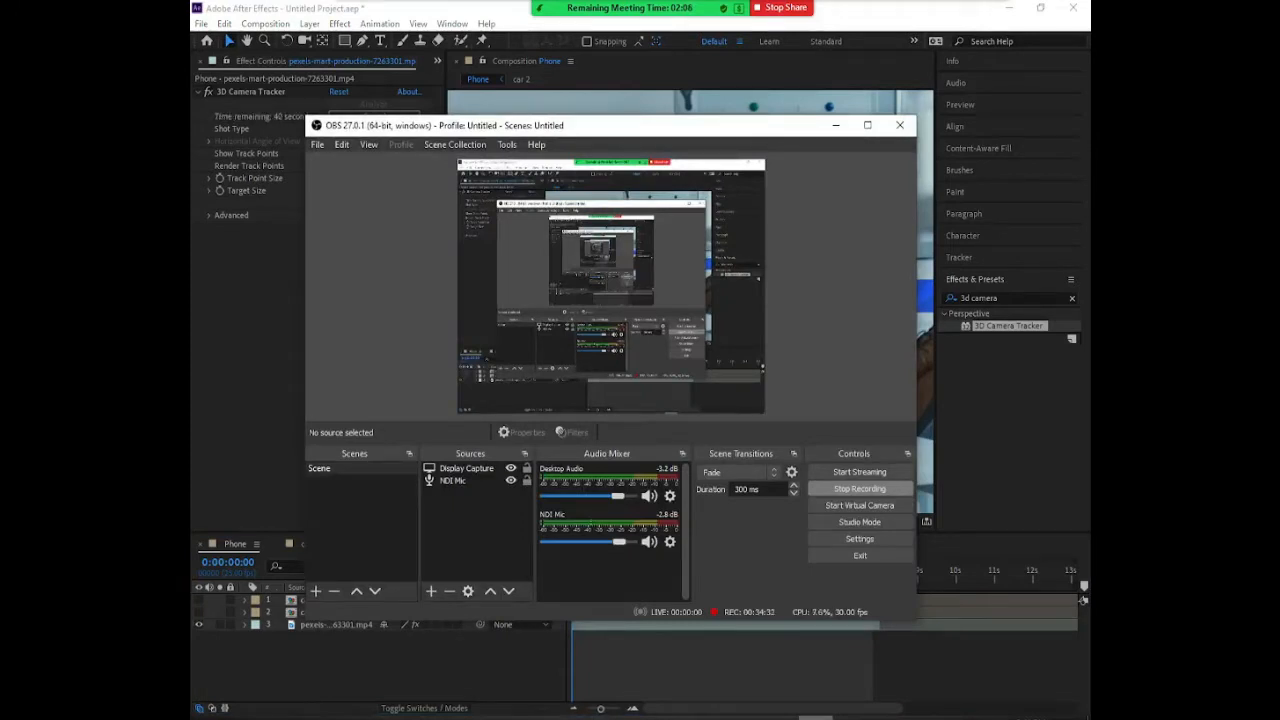
Switch to After Effects and make the car 2 layer visible in the Phone composition.
key(alt+Tab)
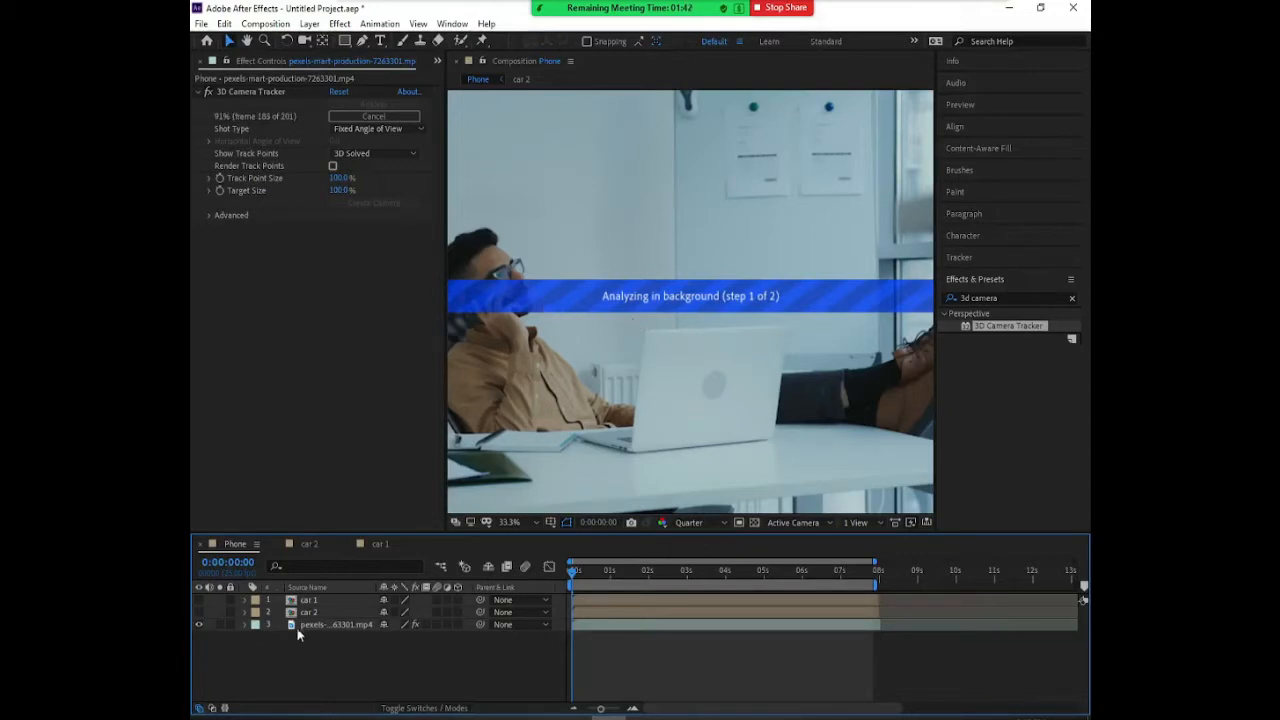
click(198, 612)
click(198, 612)
click(198, 612)
Examine the car 2 and car 1 compositions and compare them with their layers in the Phone composition.
click(309, 543)
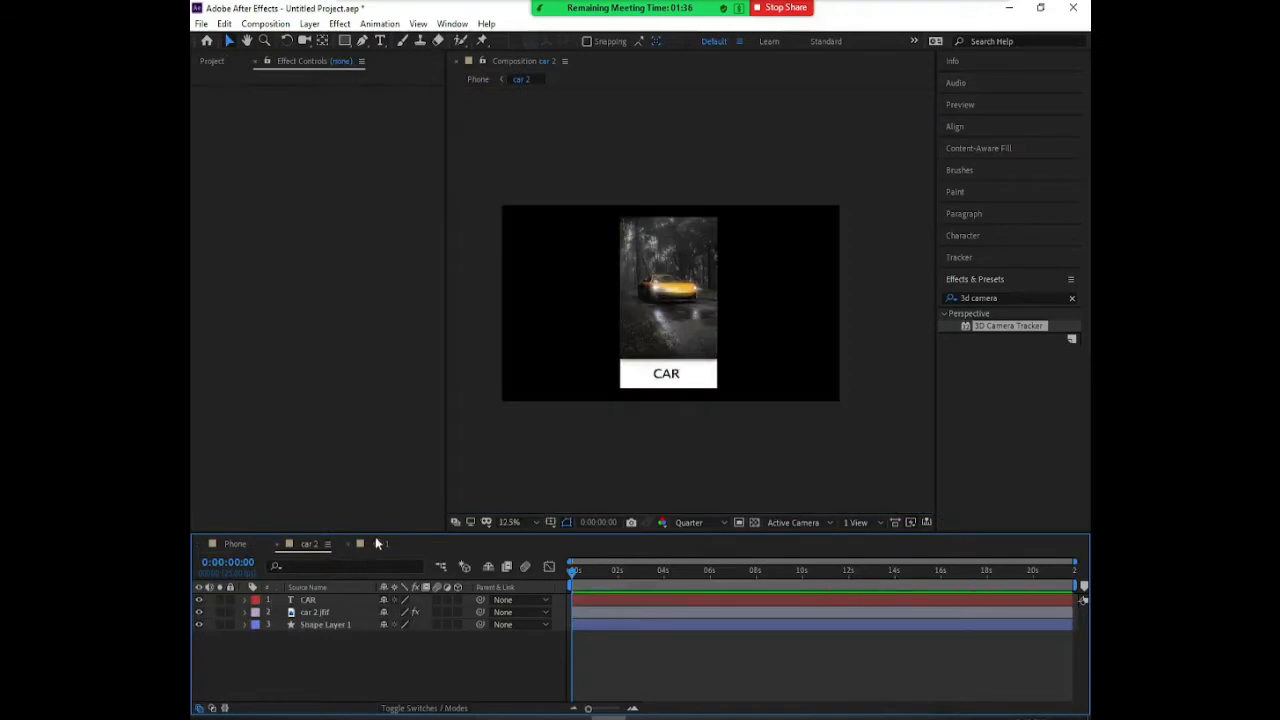
click(378, 543)
click(309, 543)
click(238, 546)
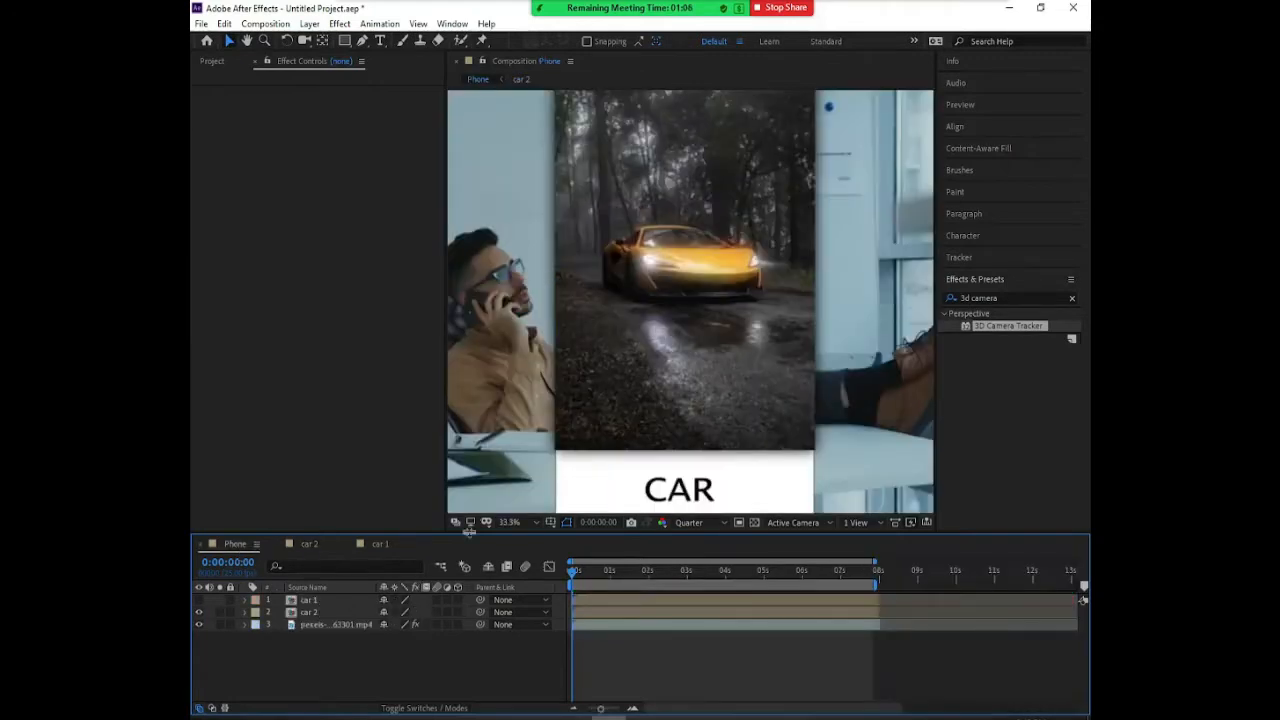
click(305, 544)
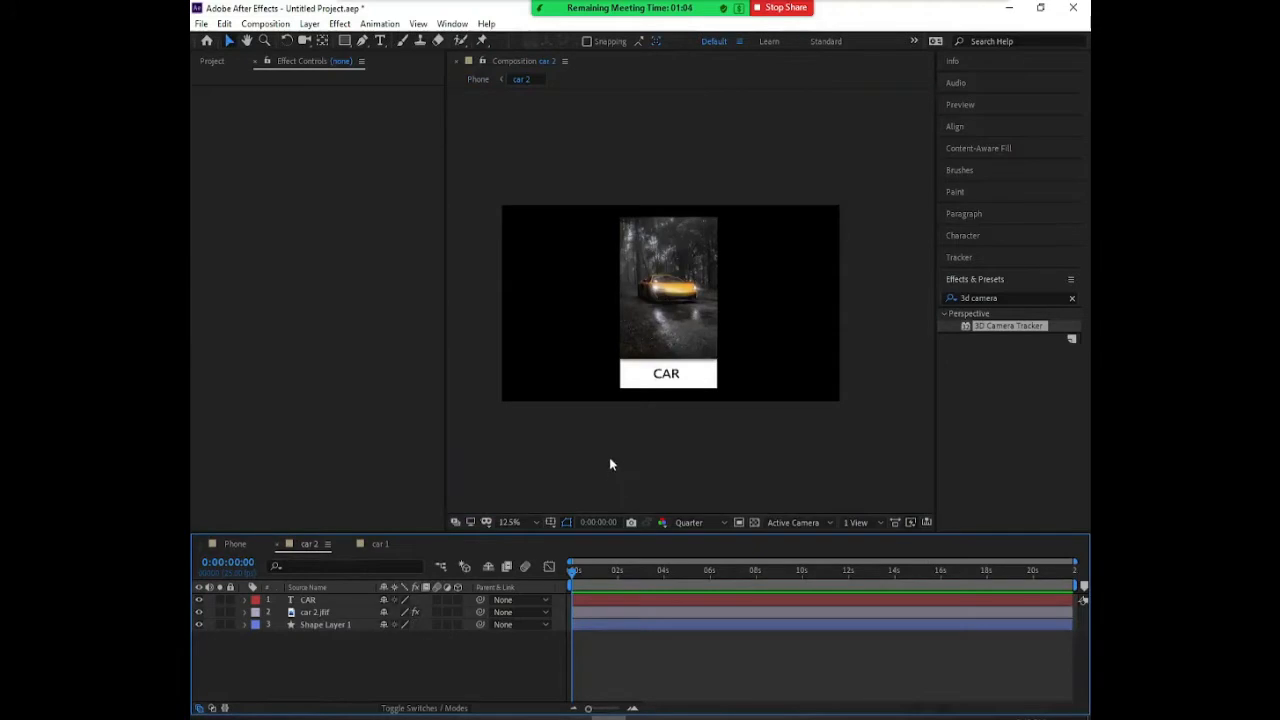
click(235, 546)
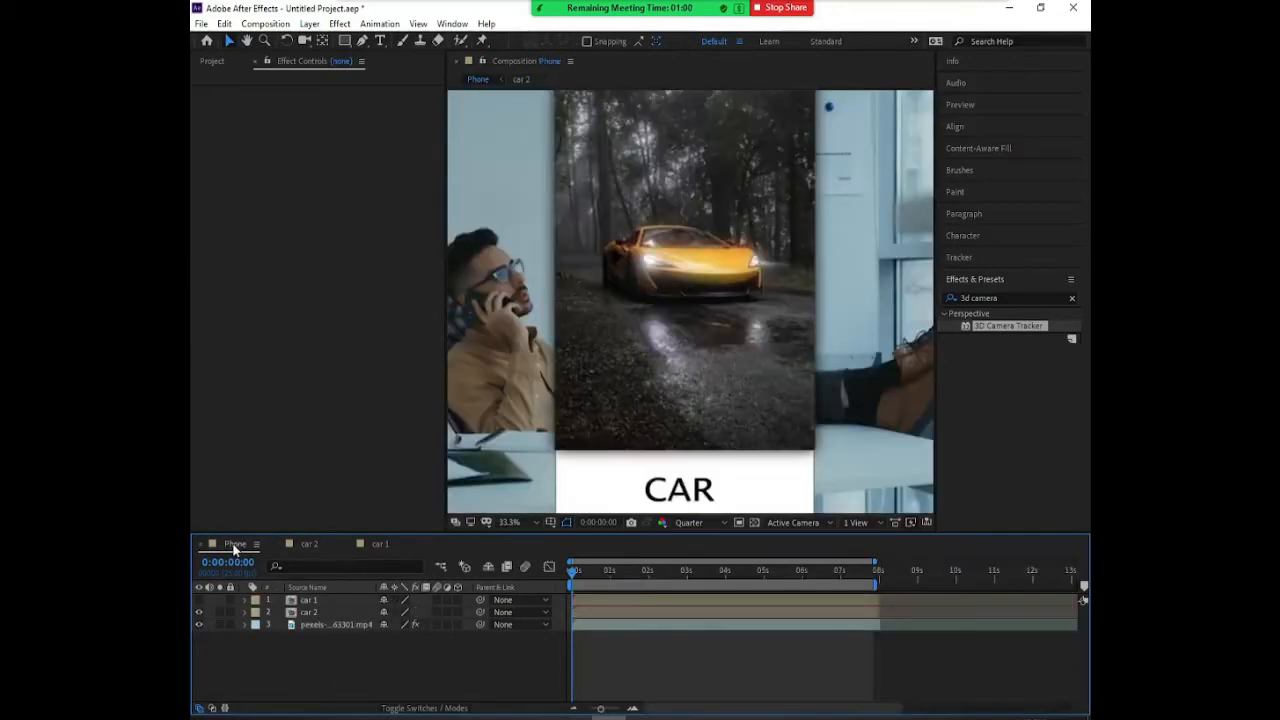
click(315, 601)
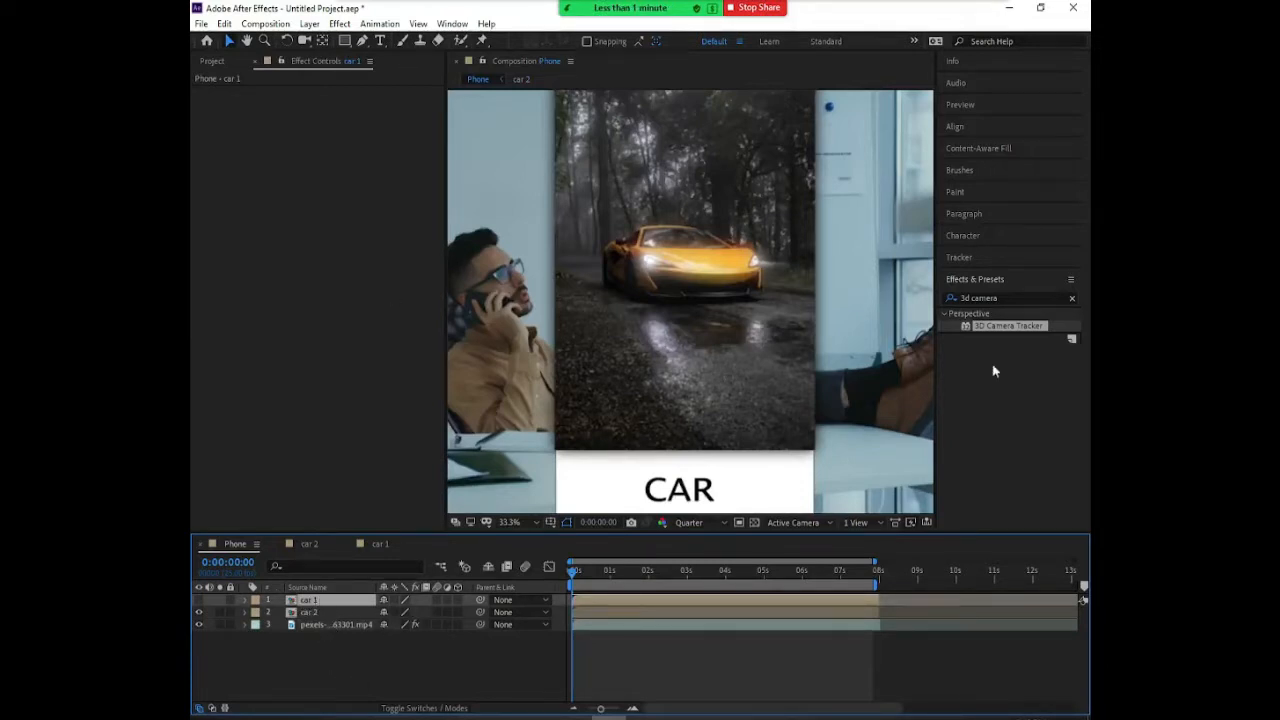
click(305, 546)
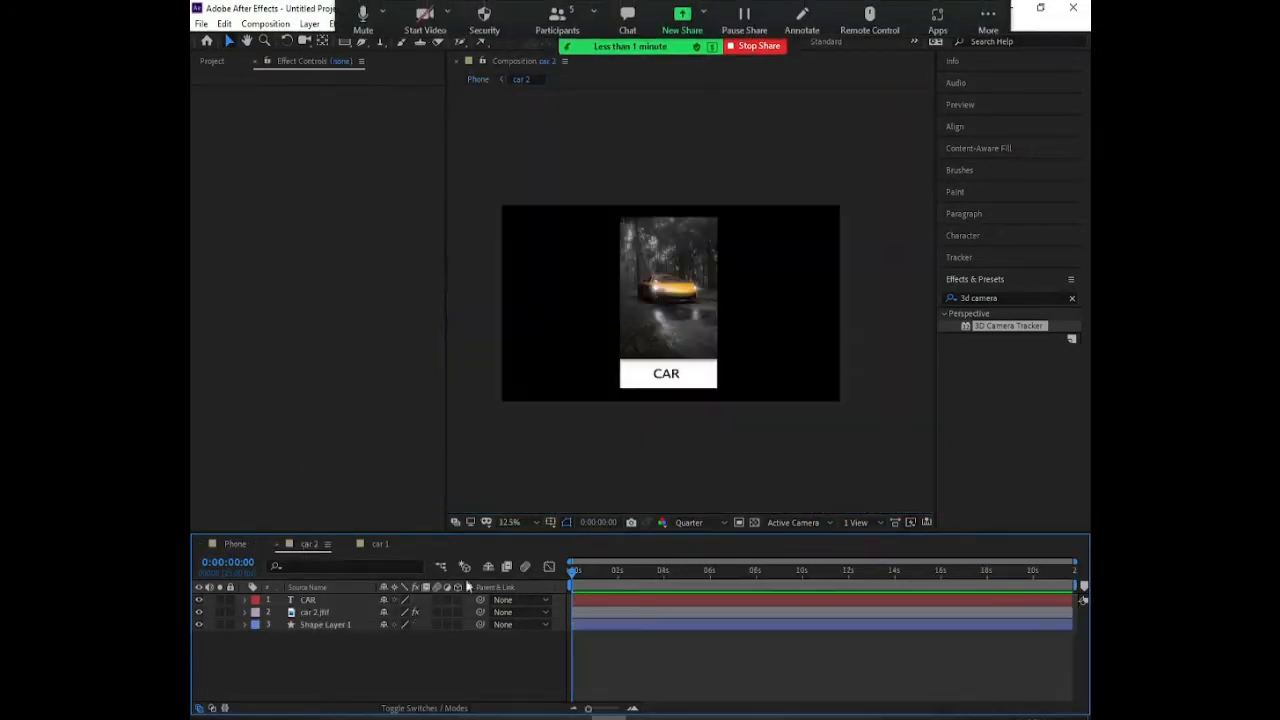
click(237, 546)
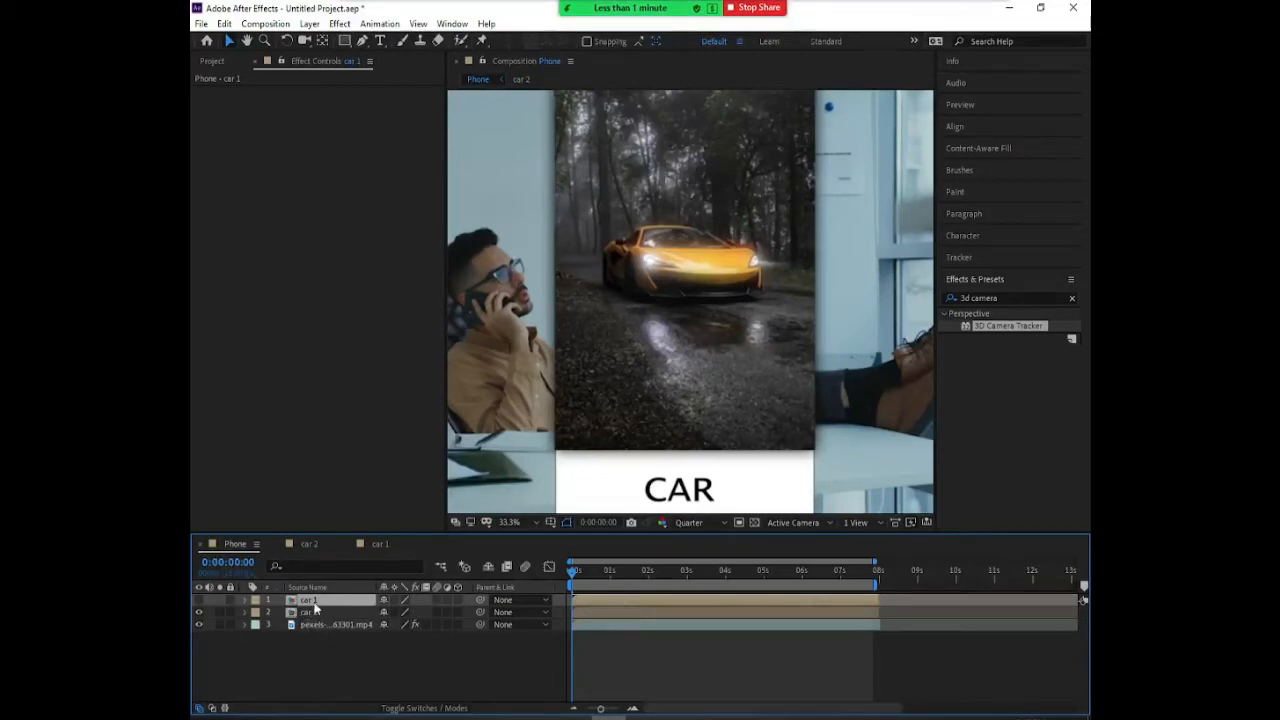
click(302, 545)
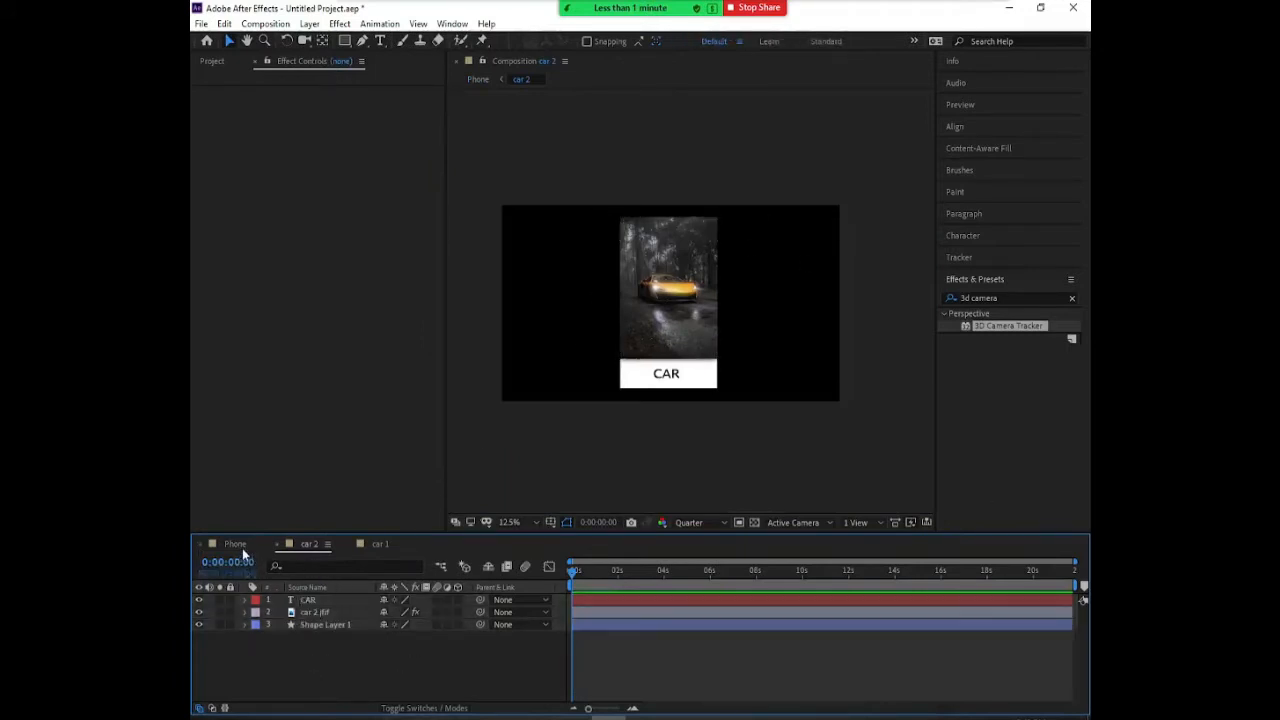
click(230, 544)
click(306, 544)
click(235, 544)
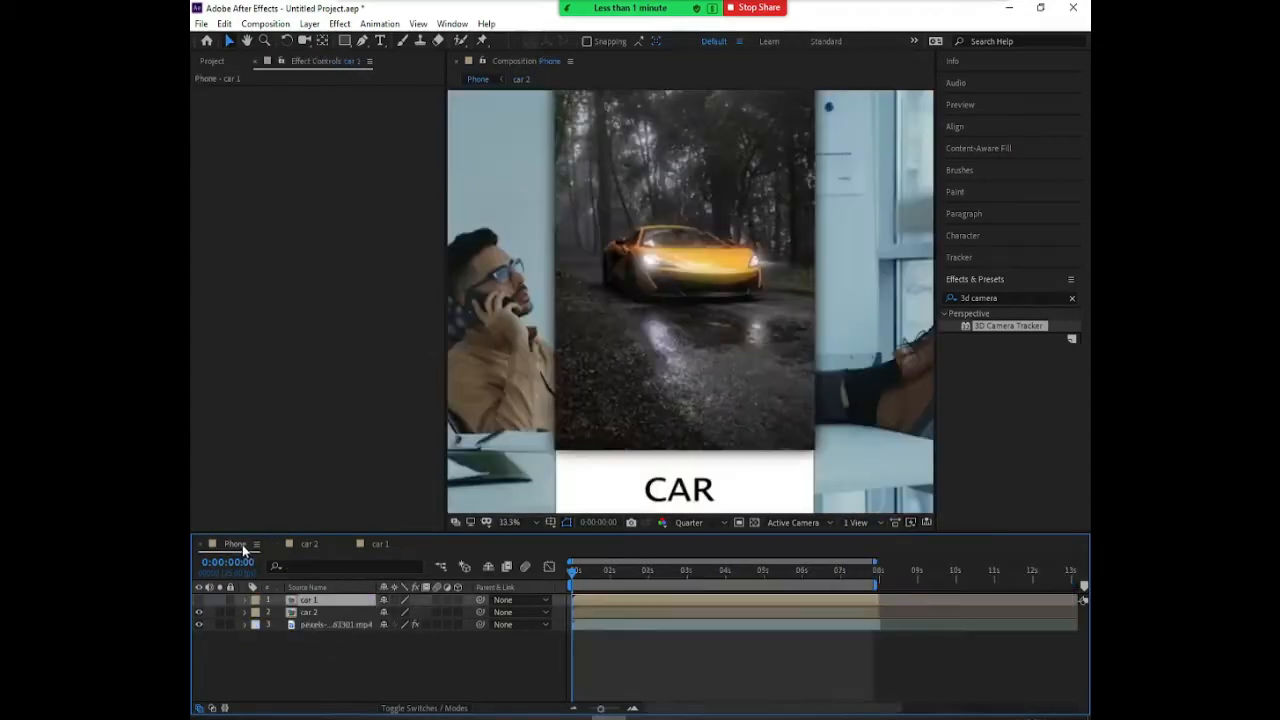
Hide the car 2 layer and display the 3D Camera Tracker's track points on the pexels footage layer.
click(312, 628)
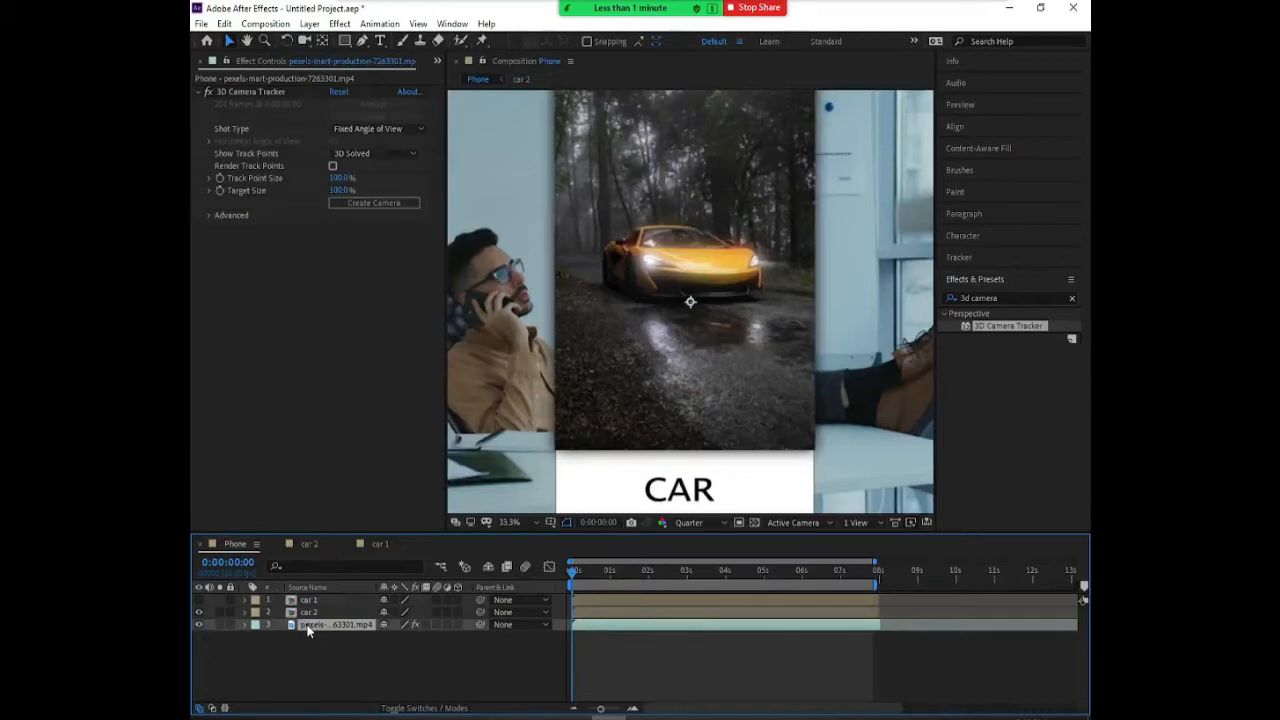
click(198, 612)
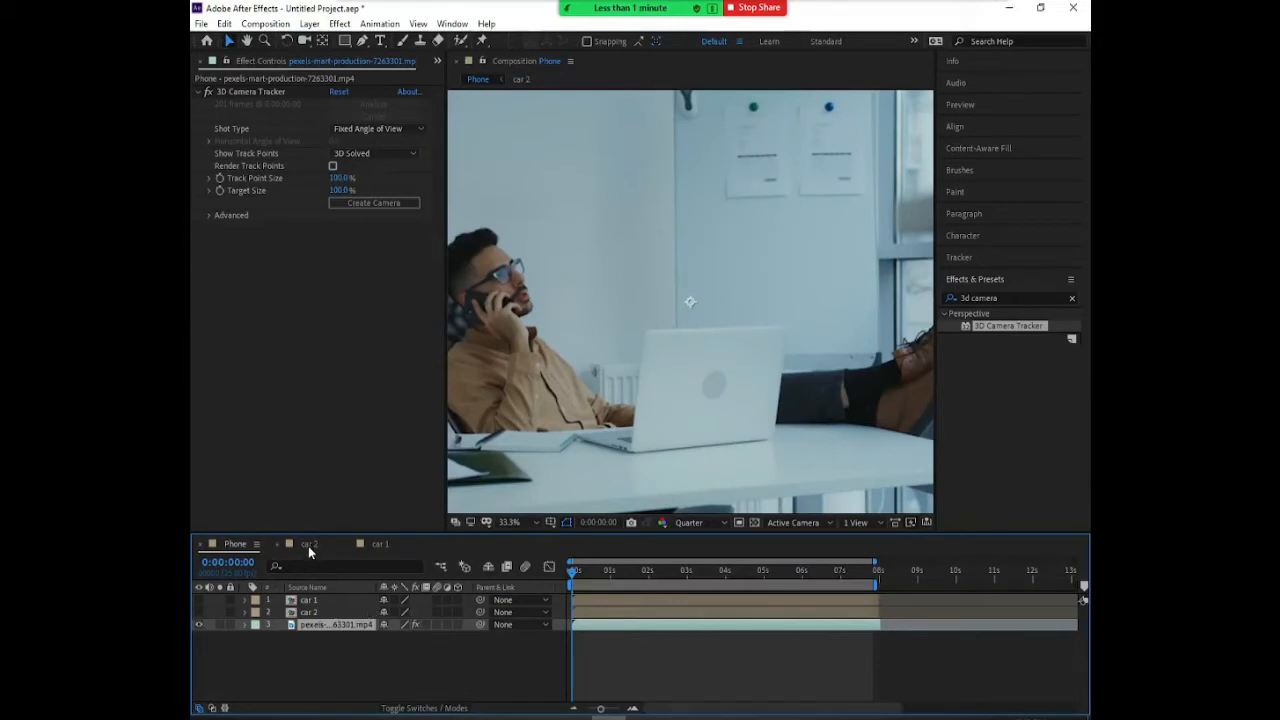
click(250, 92)
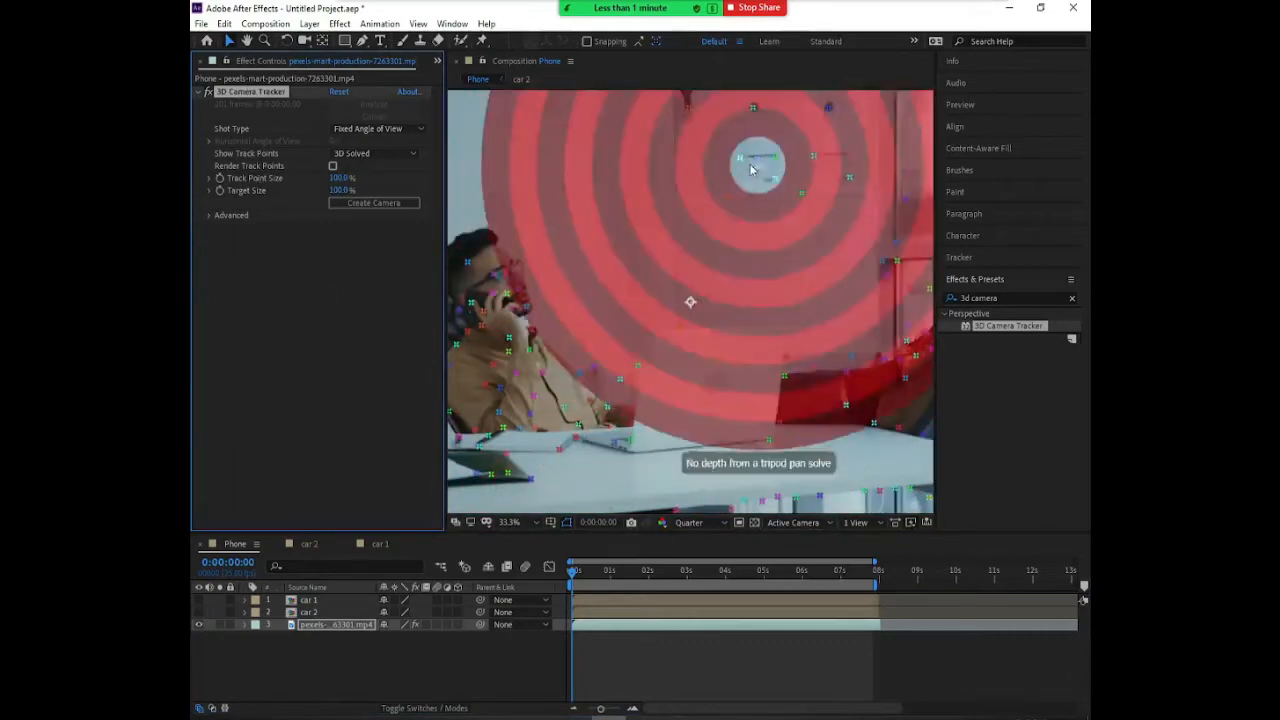
Select two track points together, one at each side of the laptop screen in the footage.
key(comma)
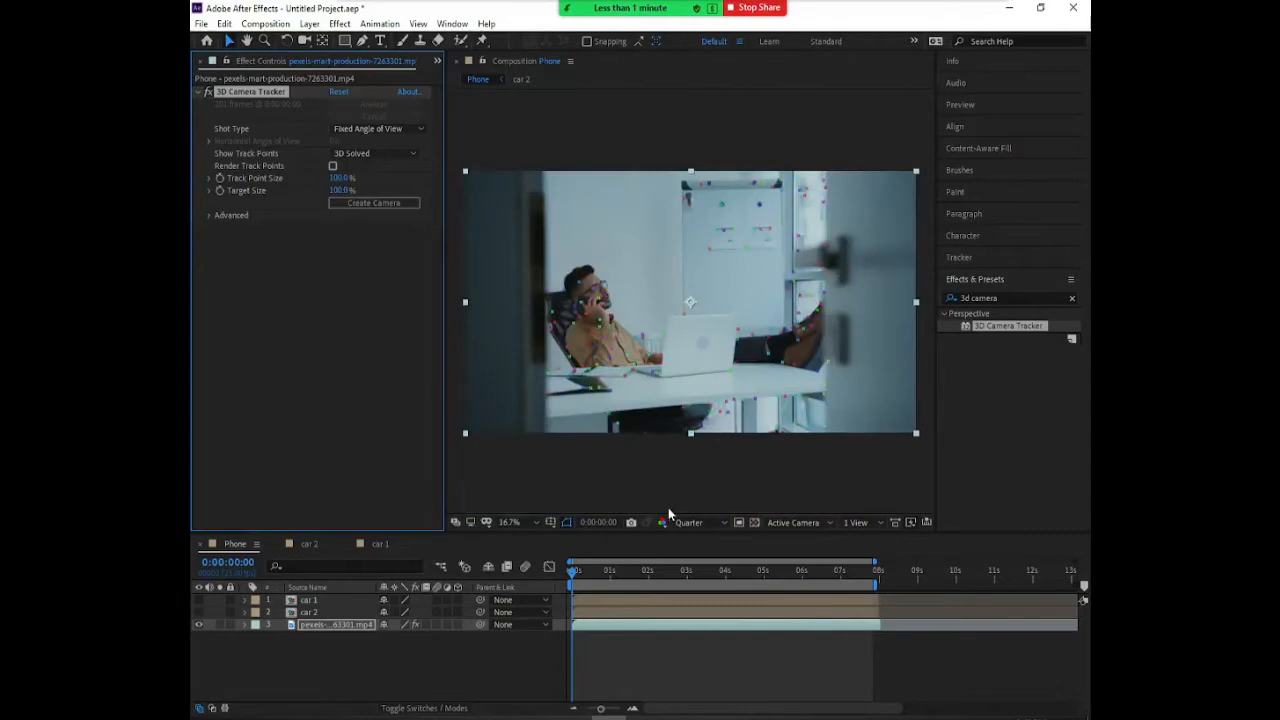
key(period)
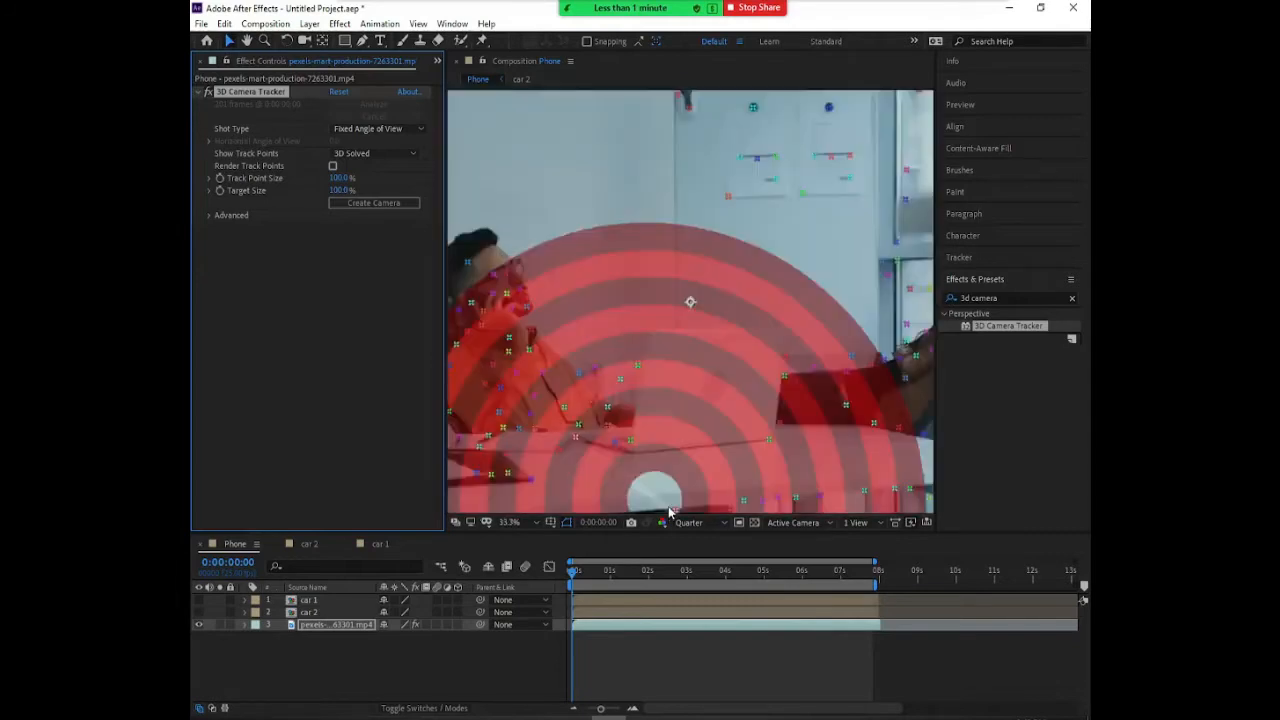
key(comma)
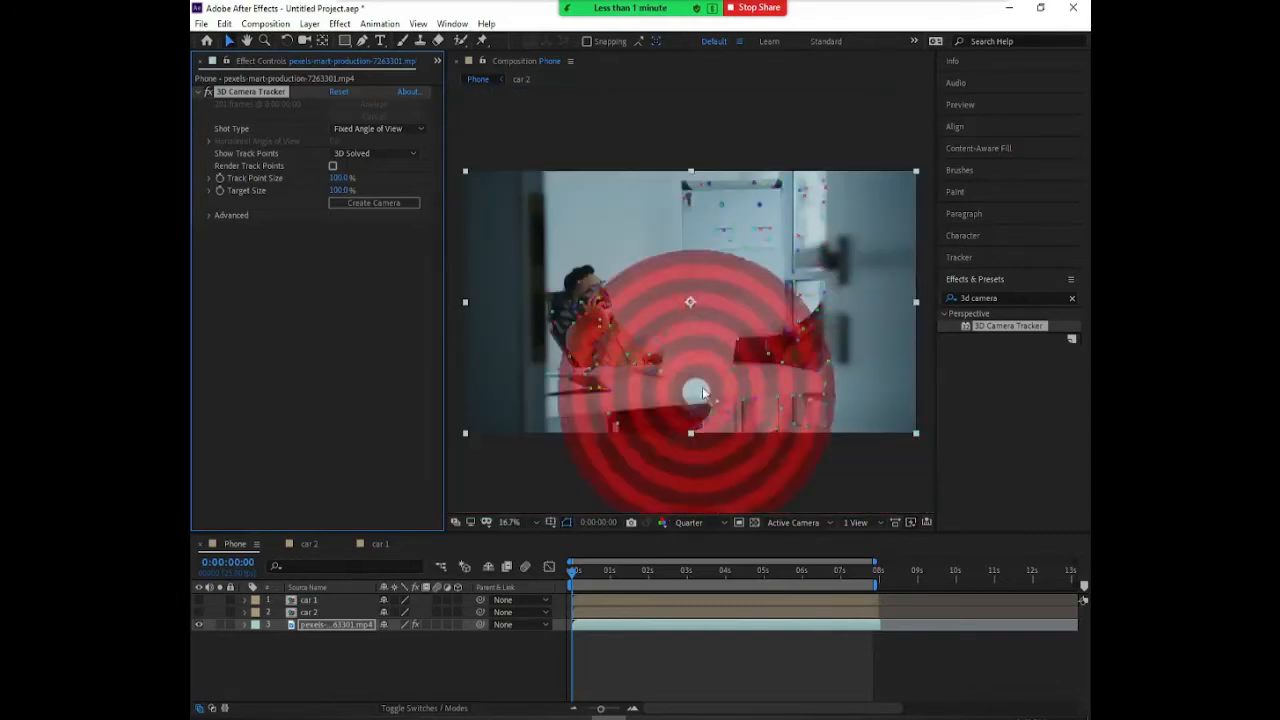
key(period)
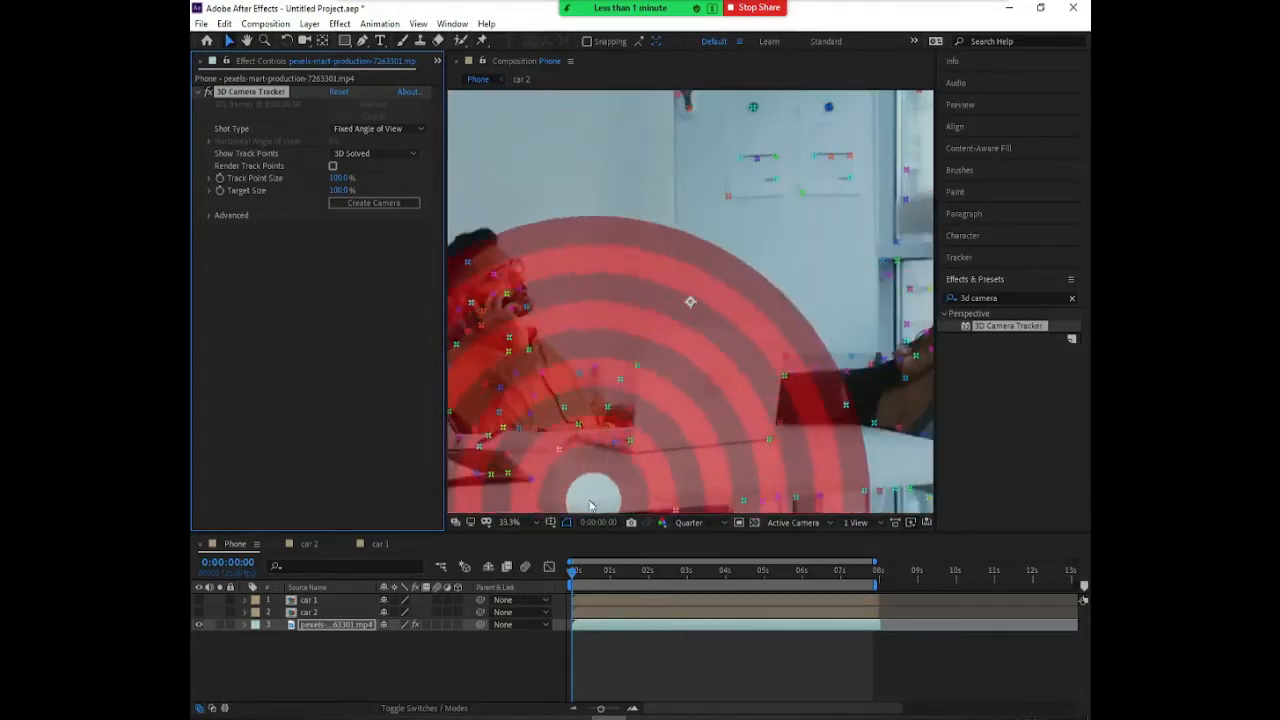
click(638, 366)
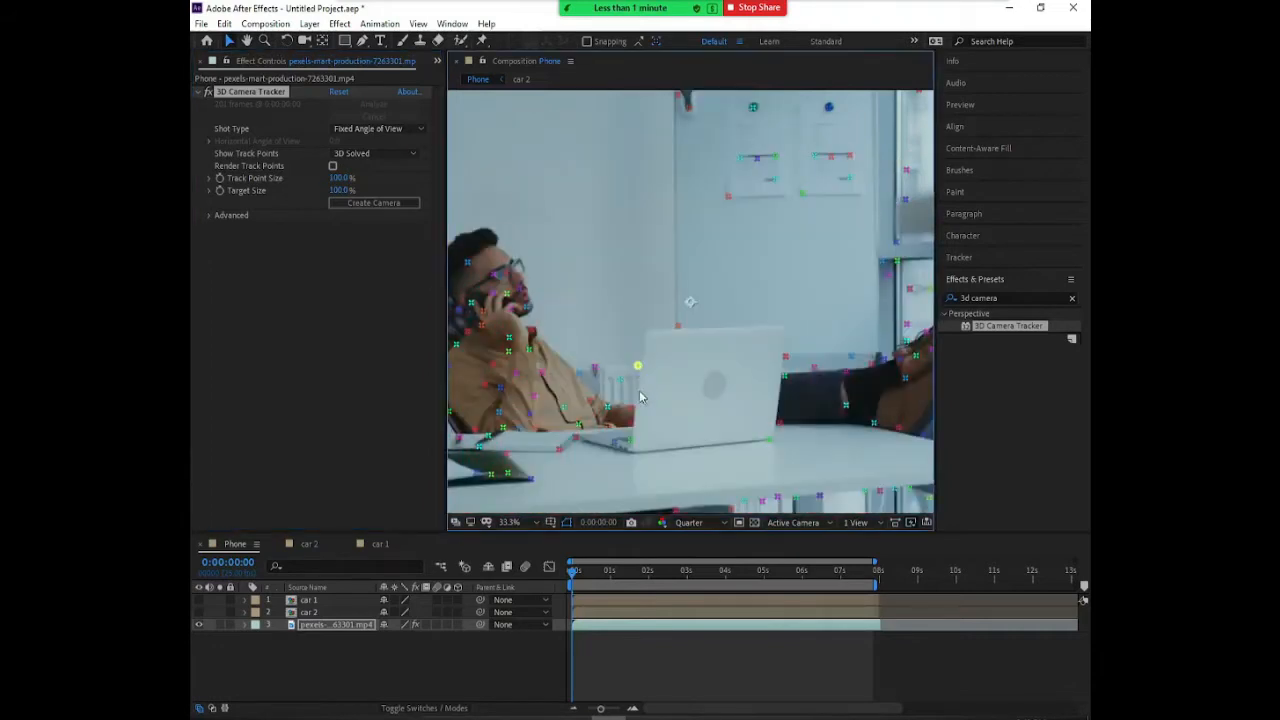
shift+click(785, 358)
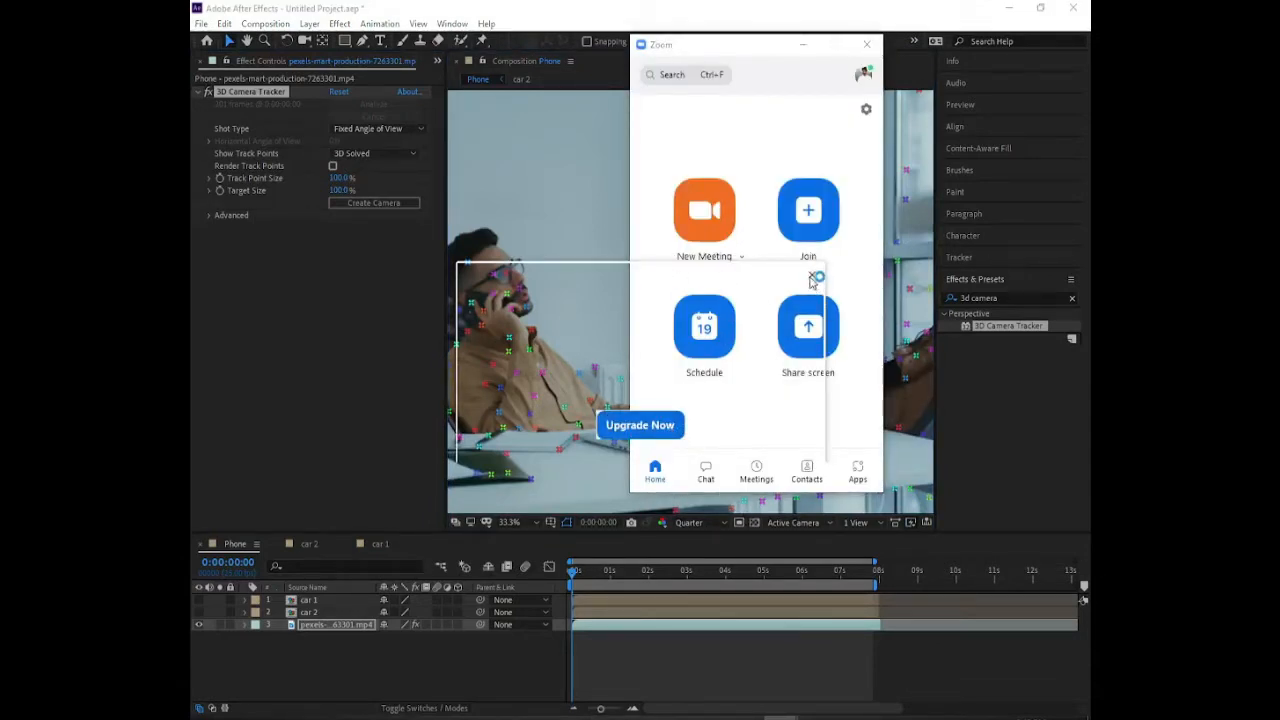
Switch to Zoom and start a new meeting with computer audio, the camera off and the microphone muted.
click(812, 275)
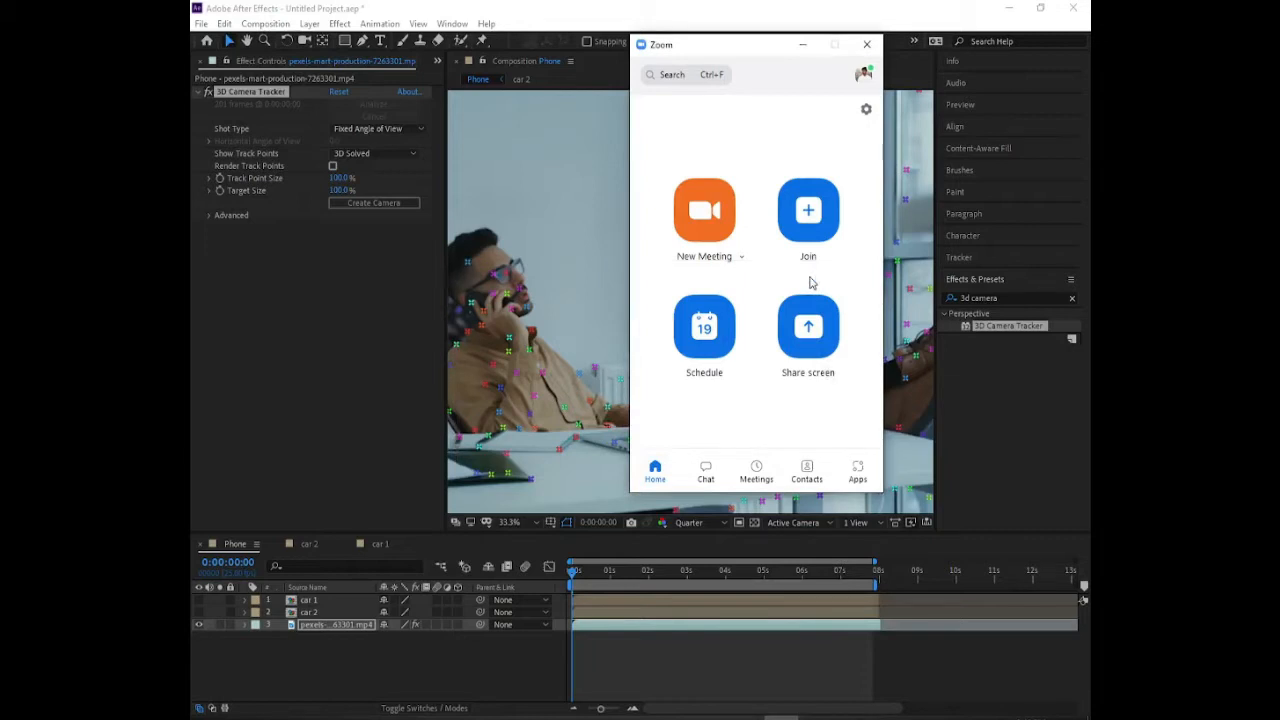
click(695, 213)
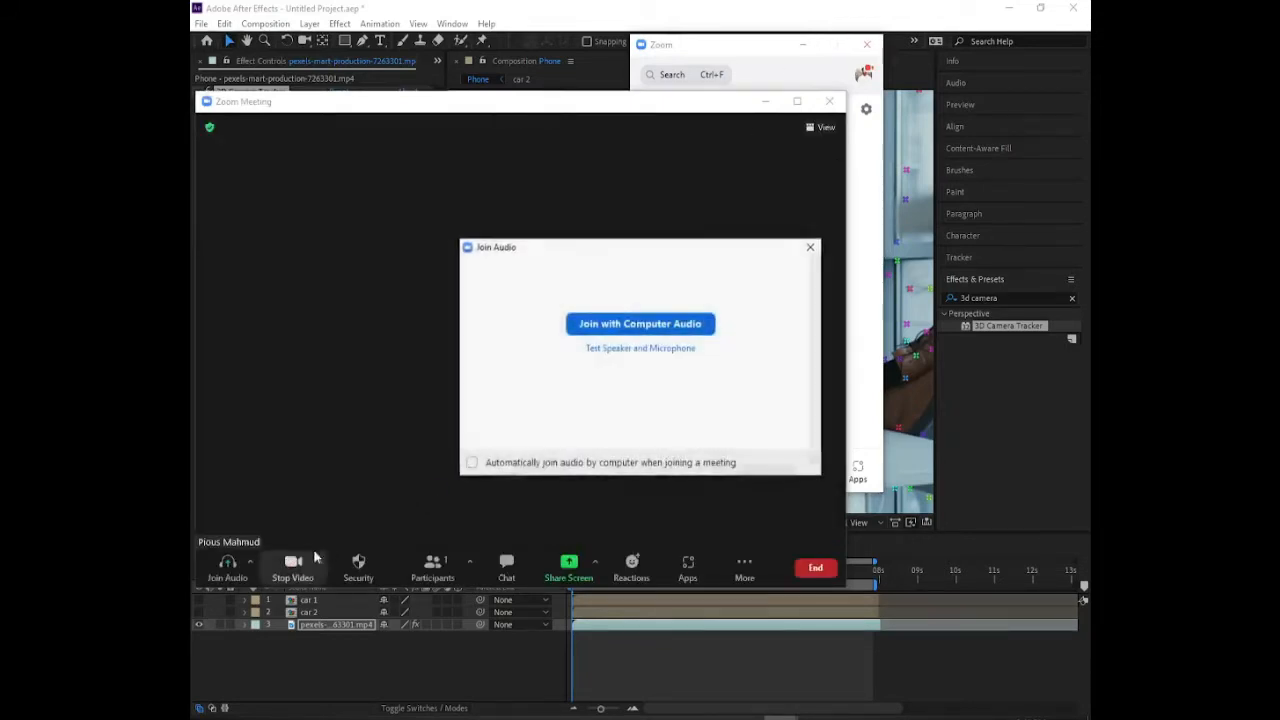
click(579, 325)
click(293, 565)
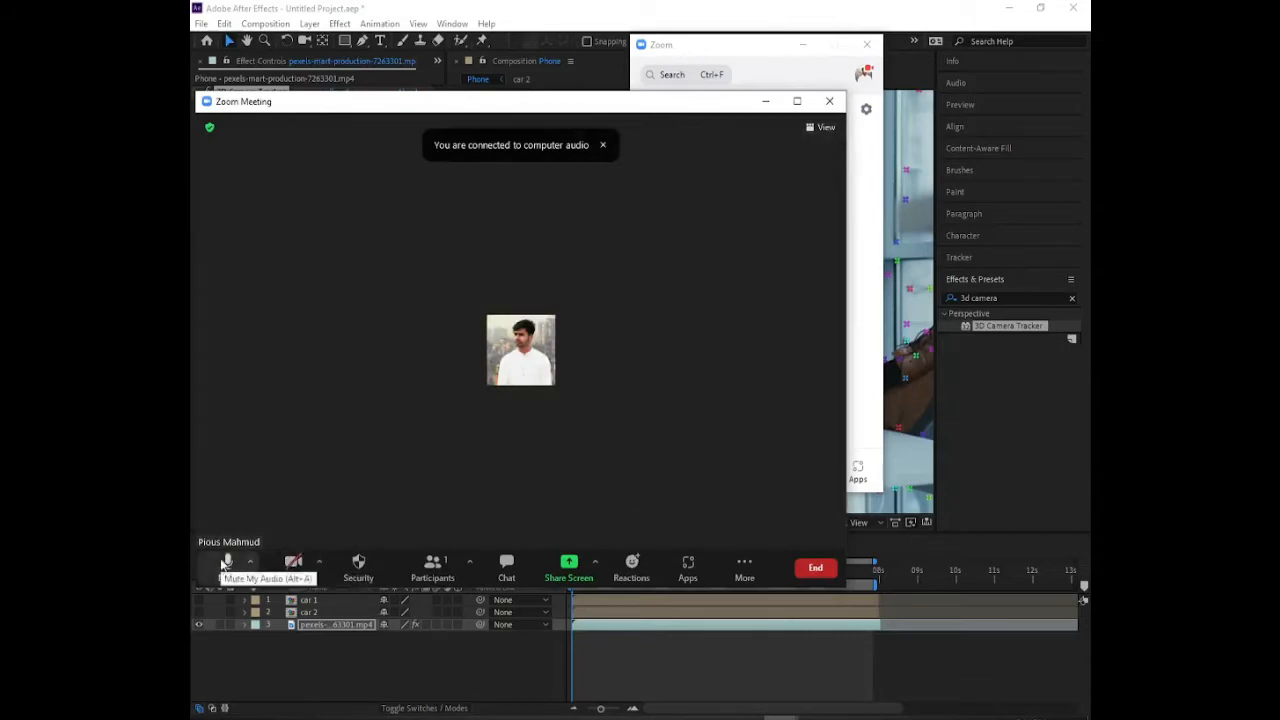
click(228, 565)
Share the After Effects window in the meeting and admit the participant from the waiting room.
click(561, 569)
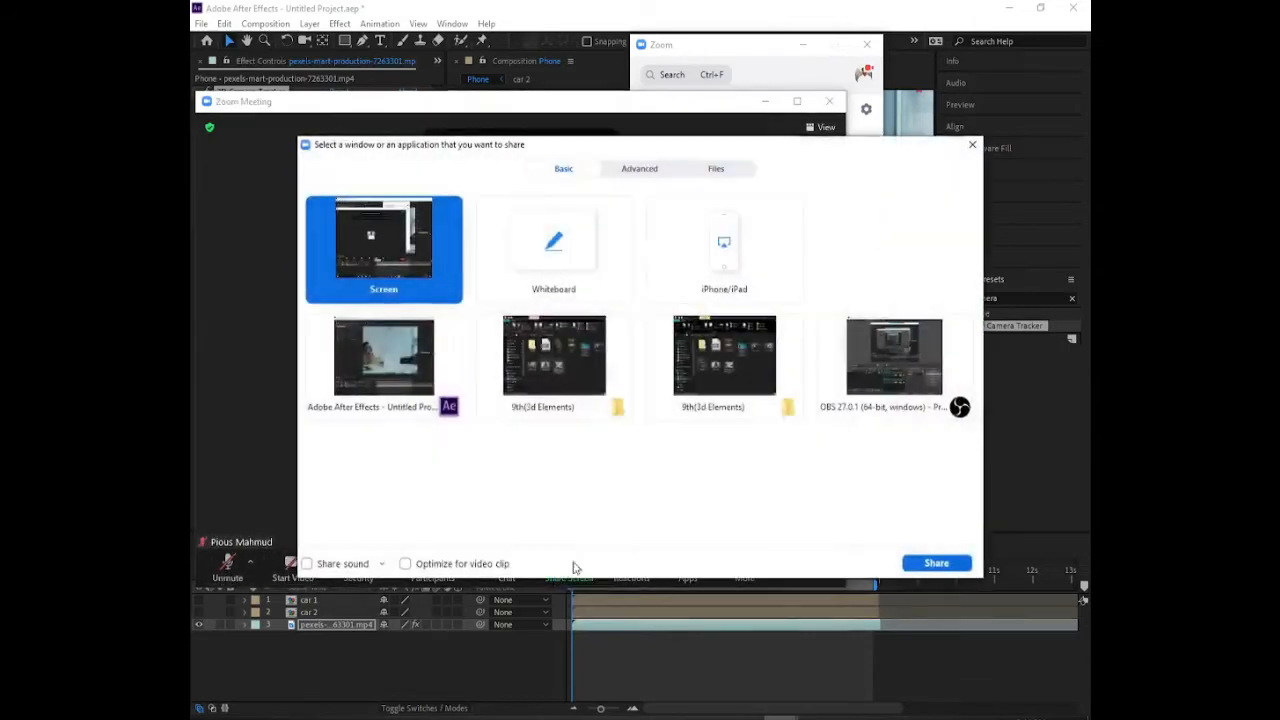
double_click(397, 380)
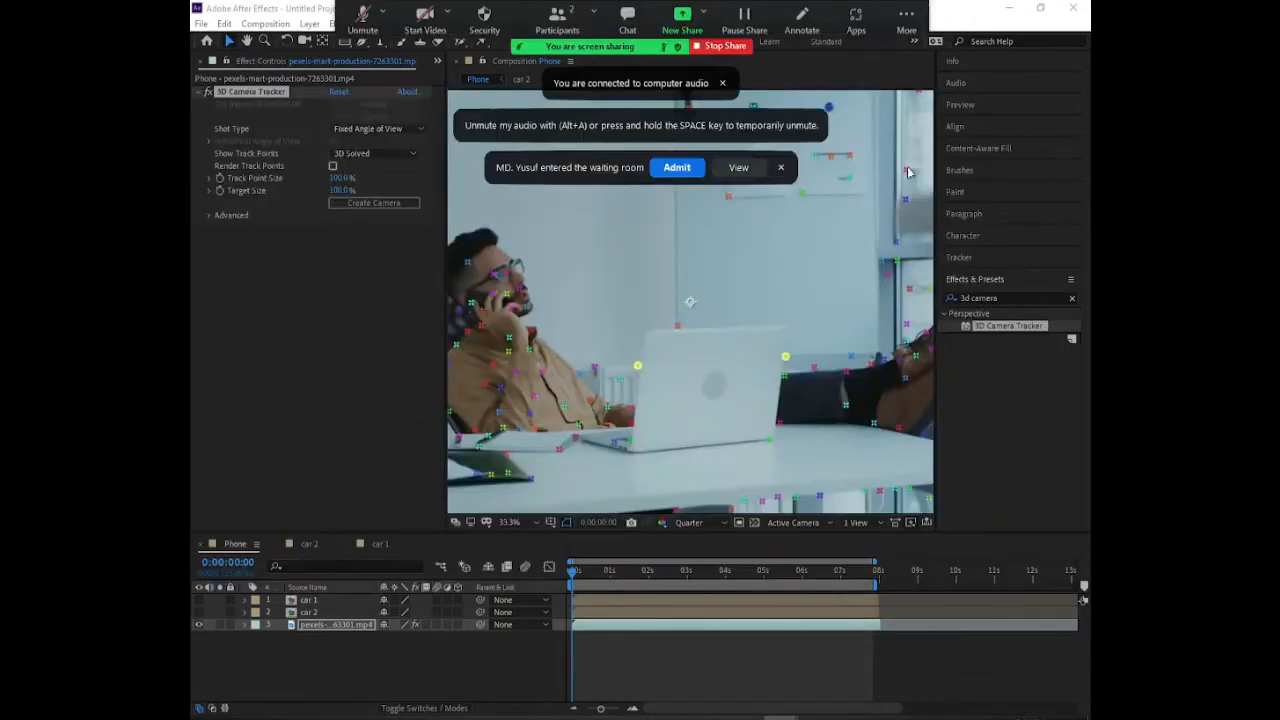
click(670, 168)
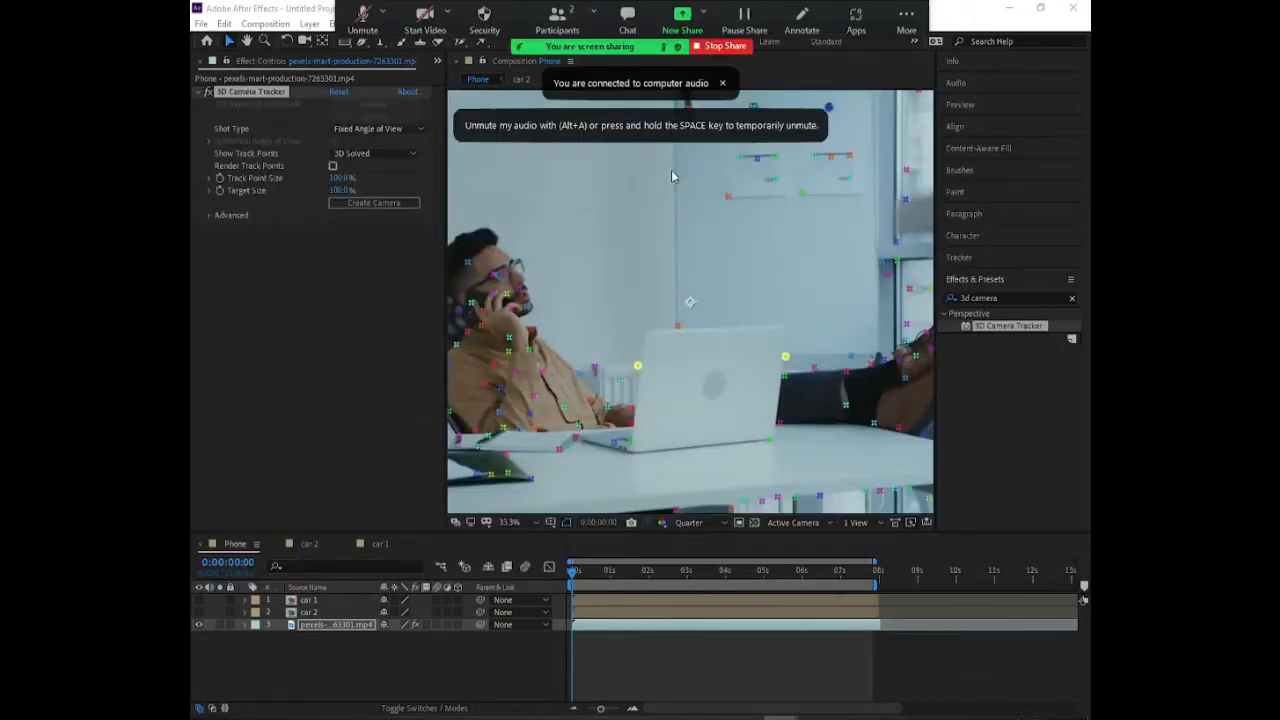
Change a meeting option from the participant list's additional settings and minimize the list.
click(557, 15)
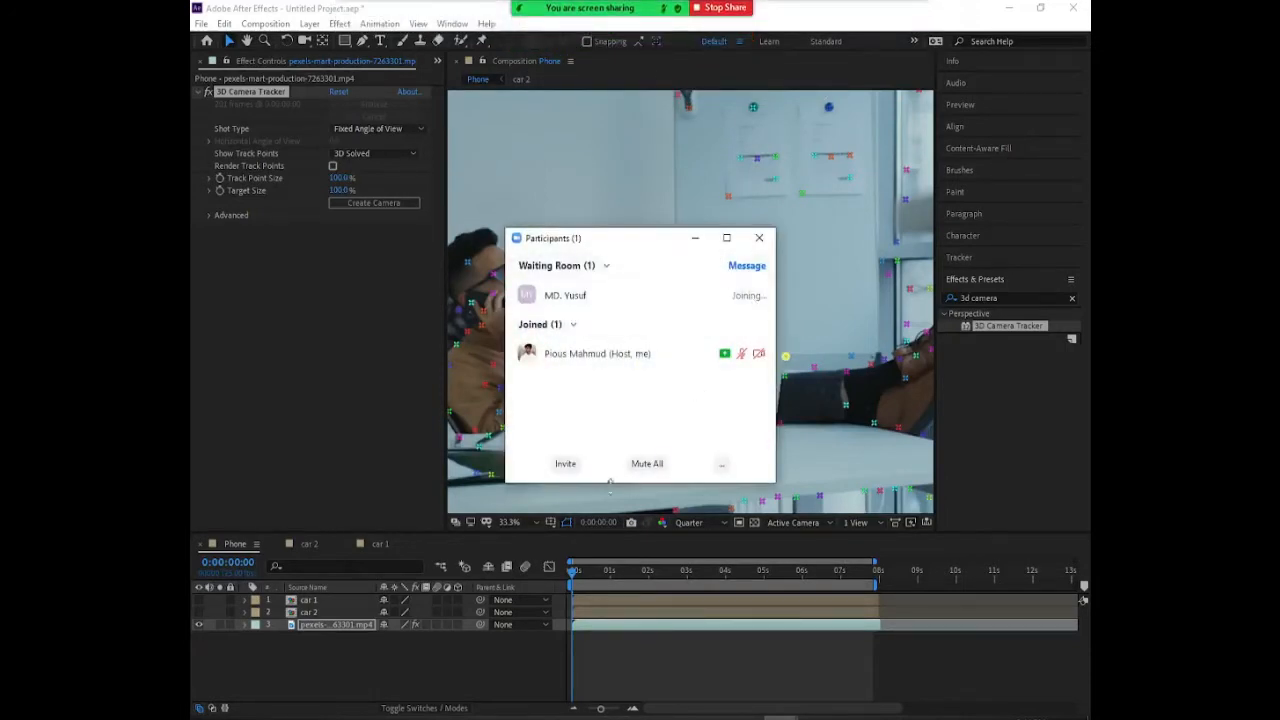
click(721, 464)
click(752, 574)
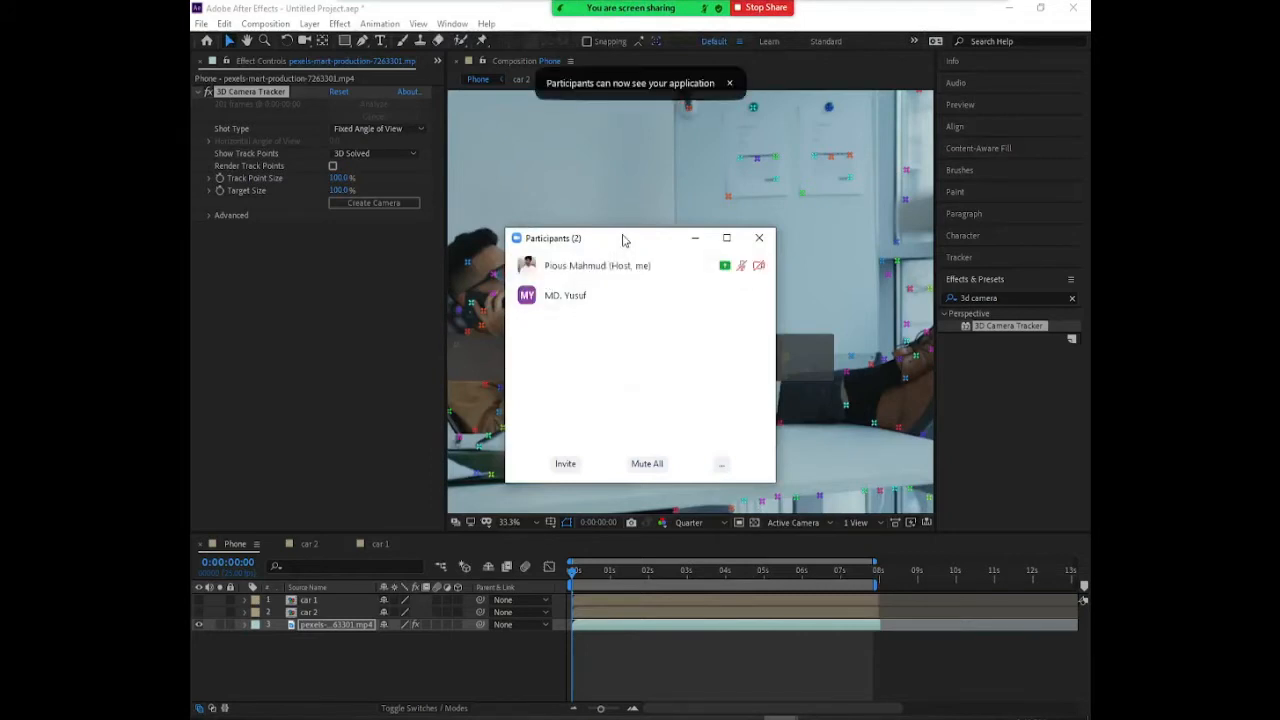
mouse_move(730, 266)
click(697, 238)
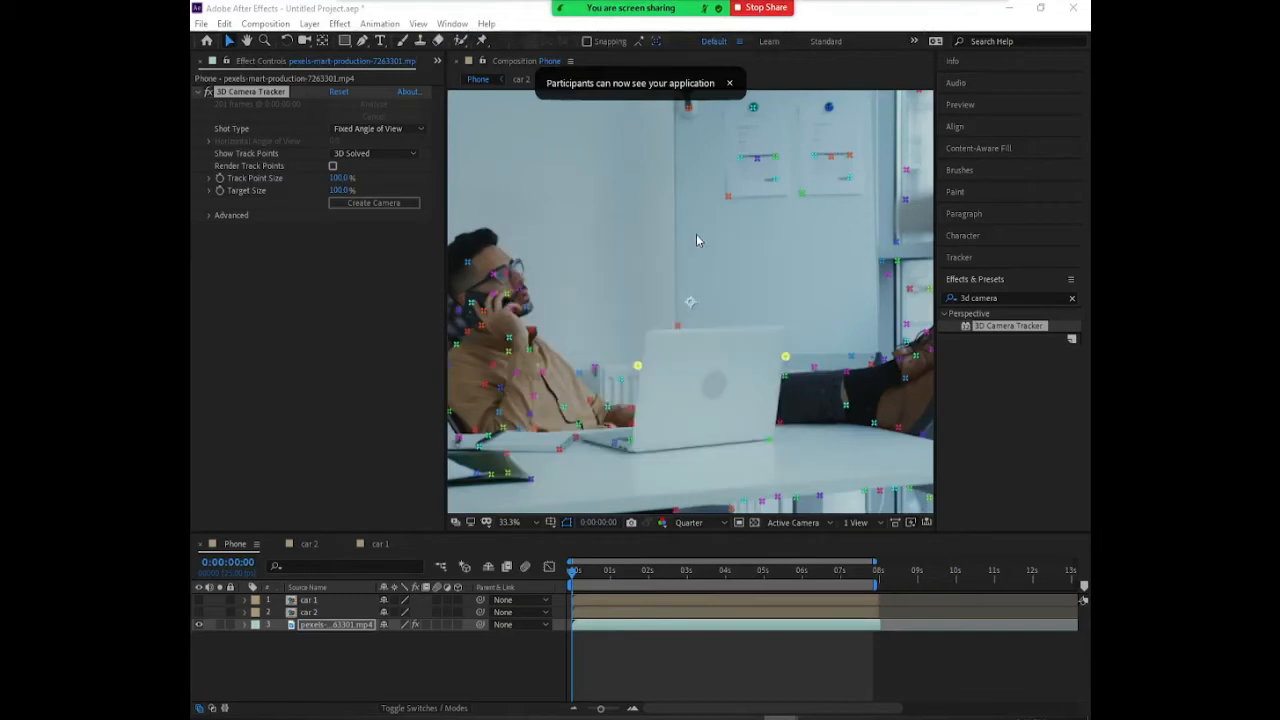
Check the meeting's participant list for who has joined, leaving the list open over the composition.
mouse_move(699, 5)
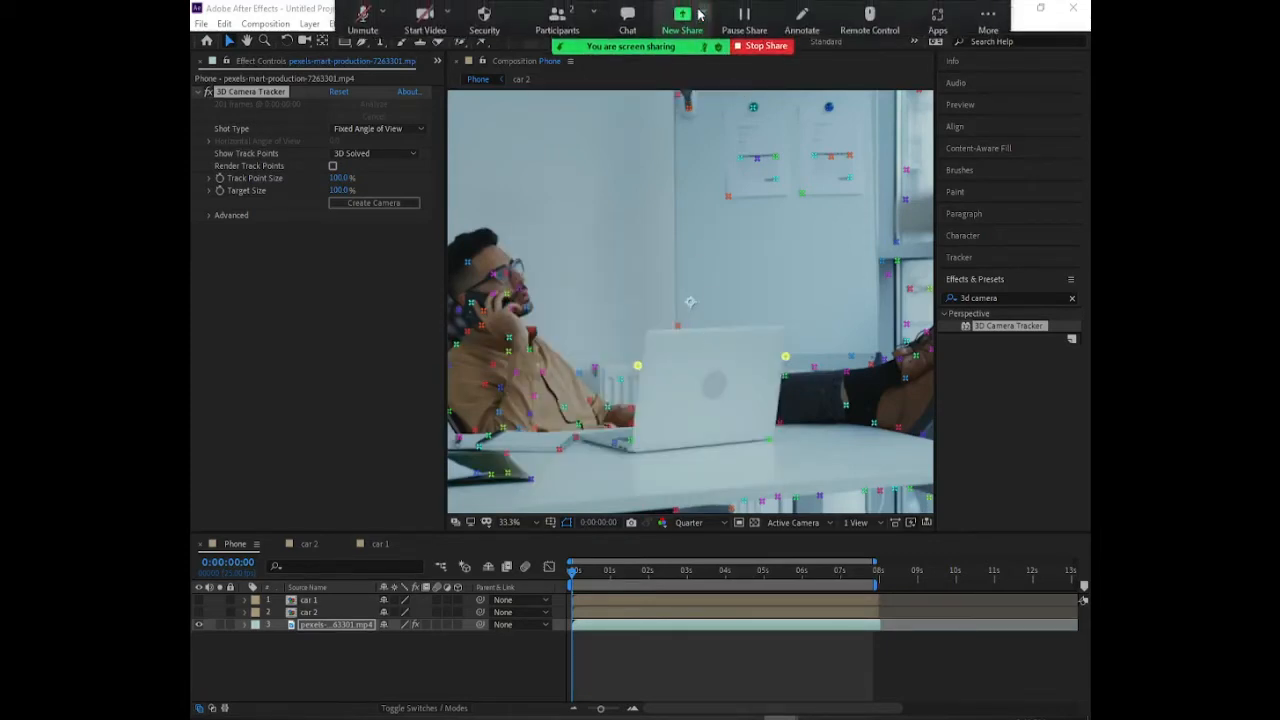
click(557, 18)
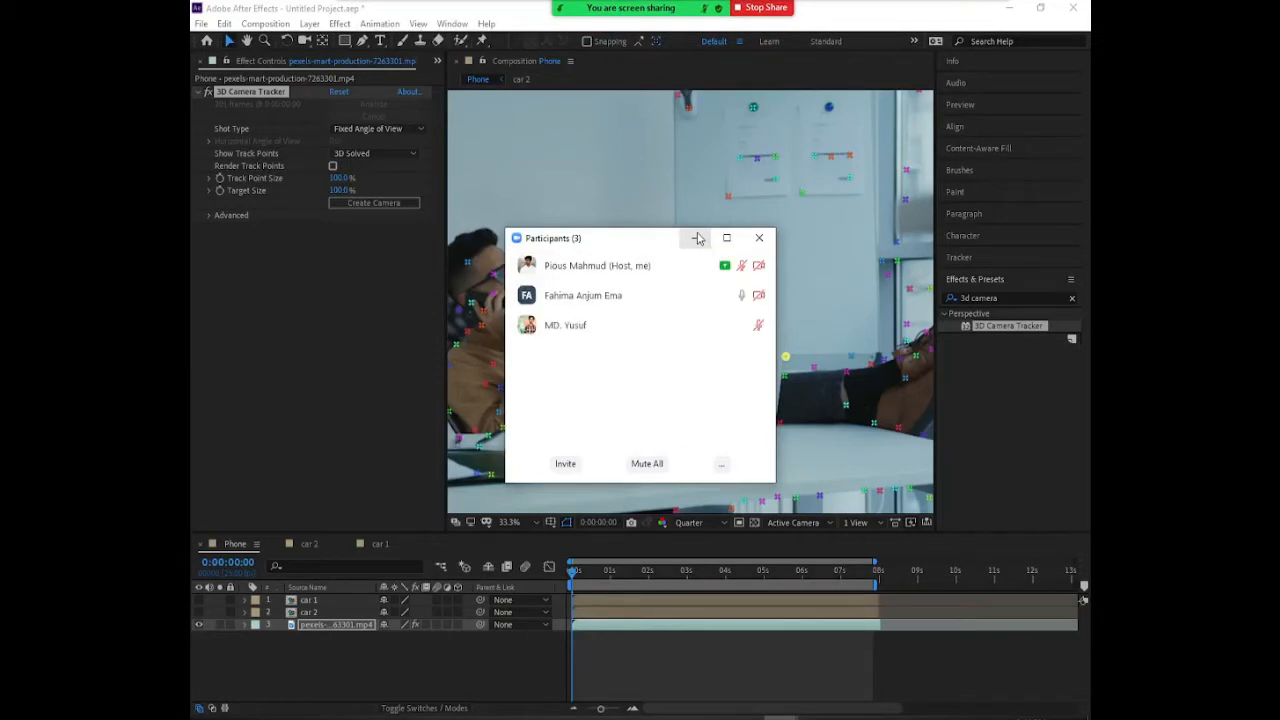
click(698, 238)
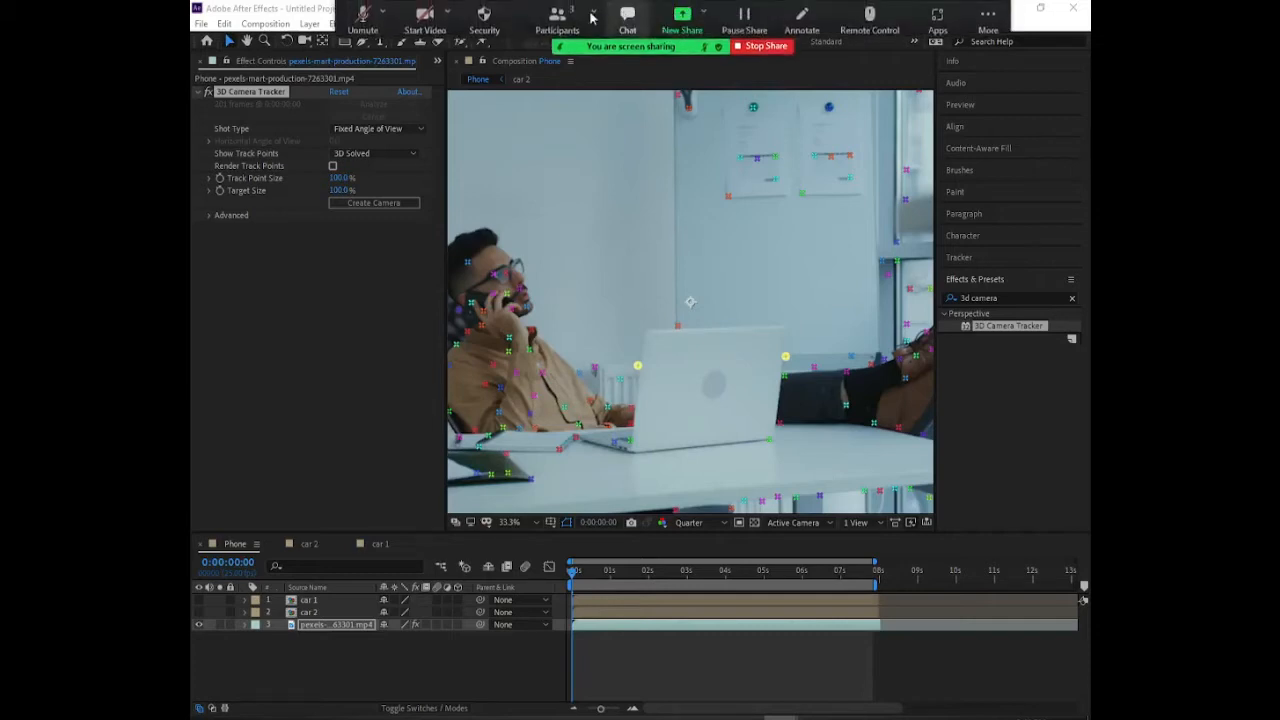
click(550, 20)
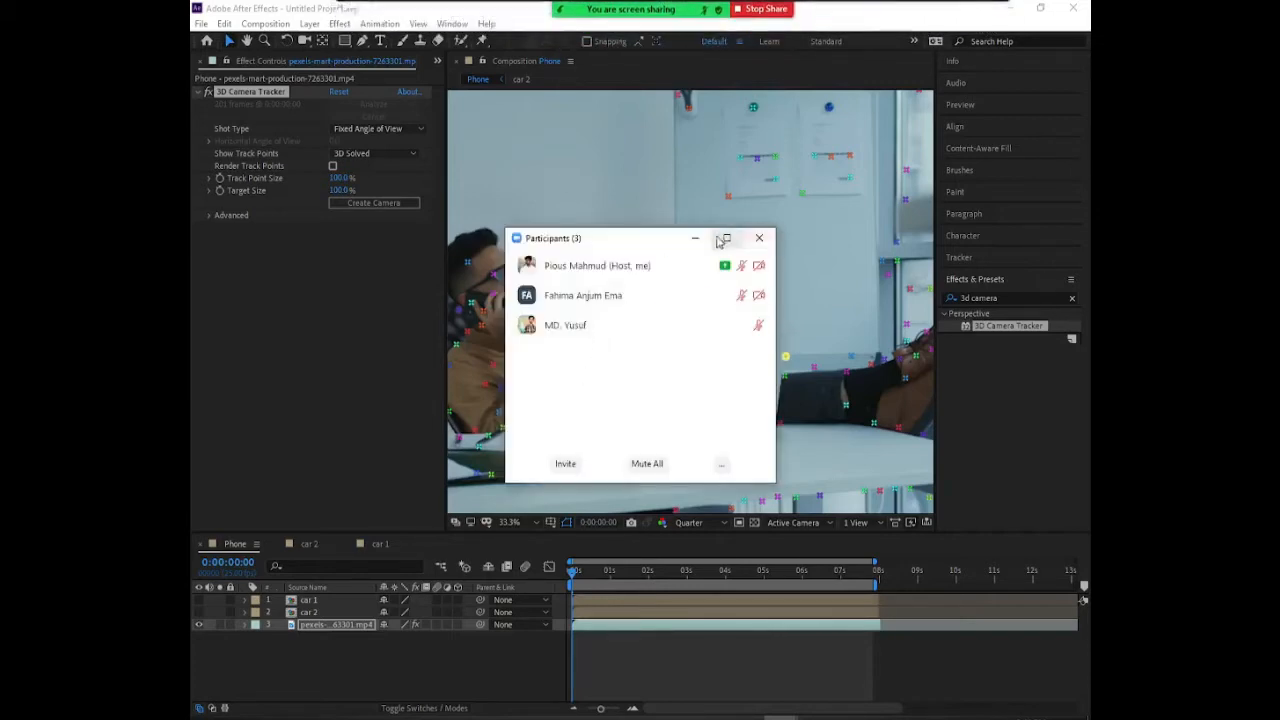
click(699, 242)
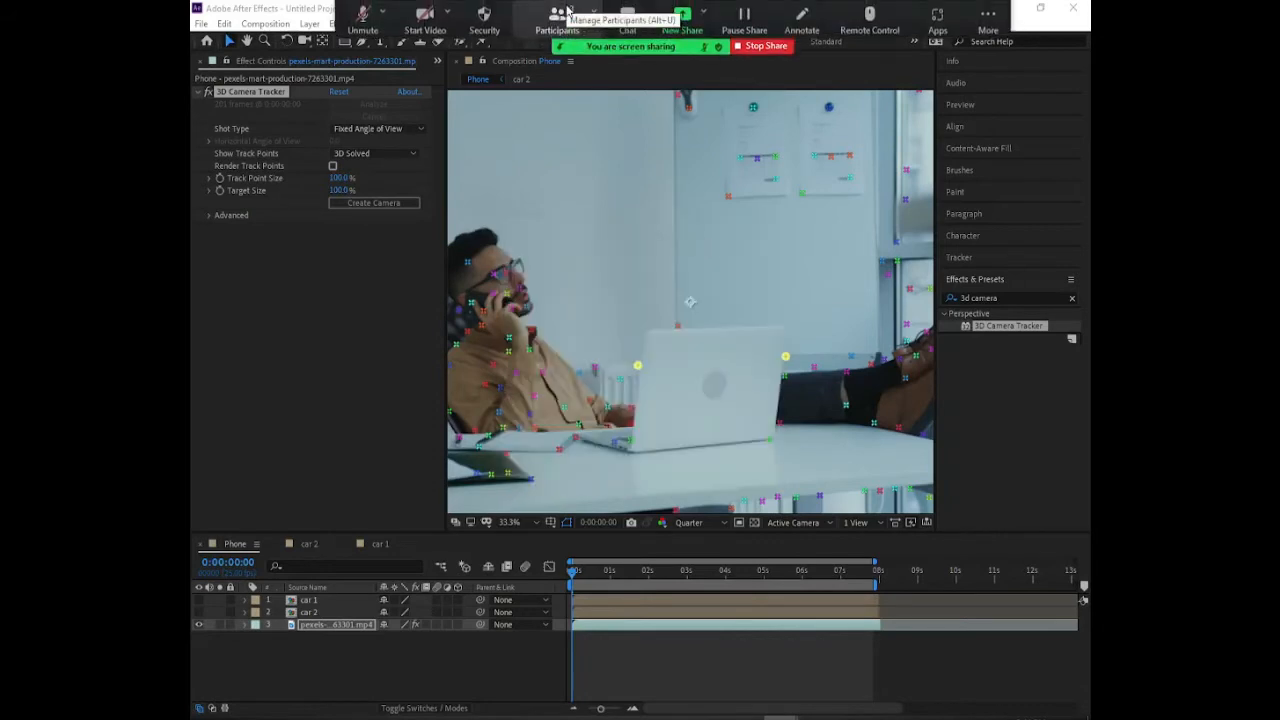
click(567, 10)
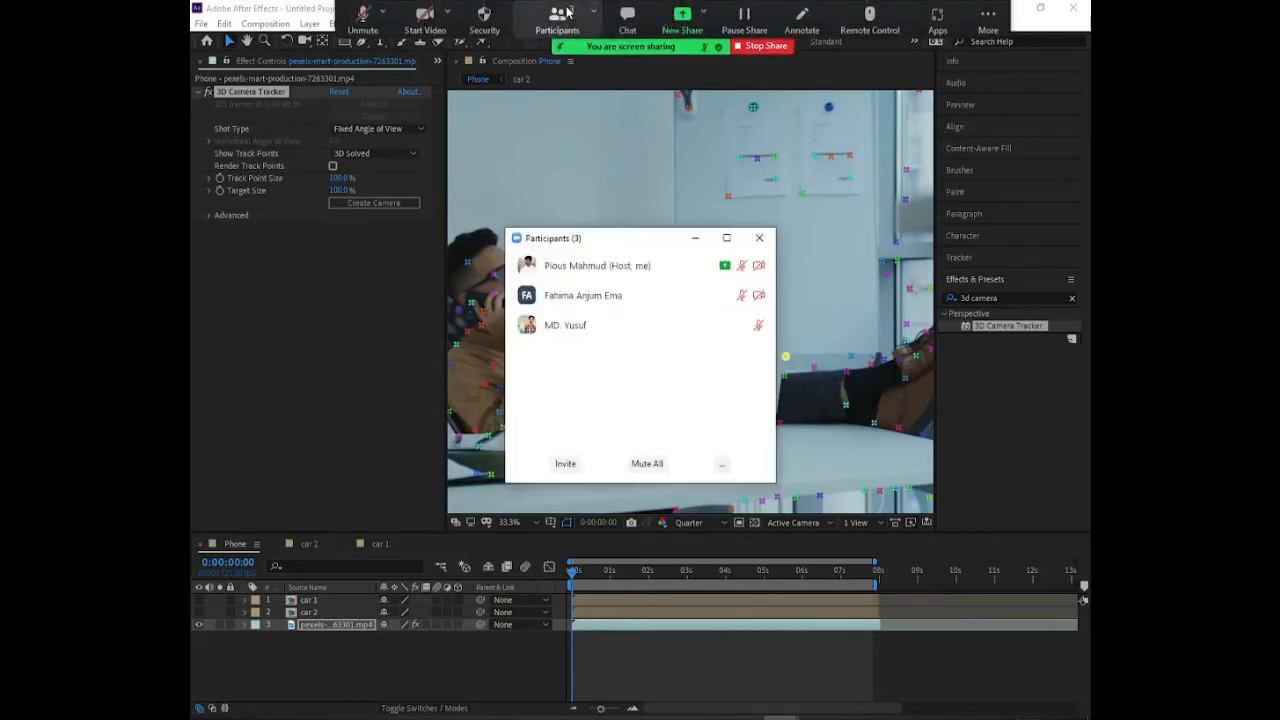
drag(629, 223, 619, 252)
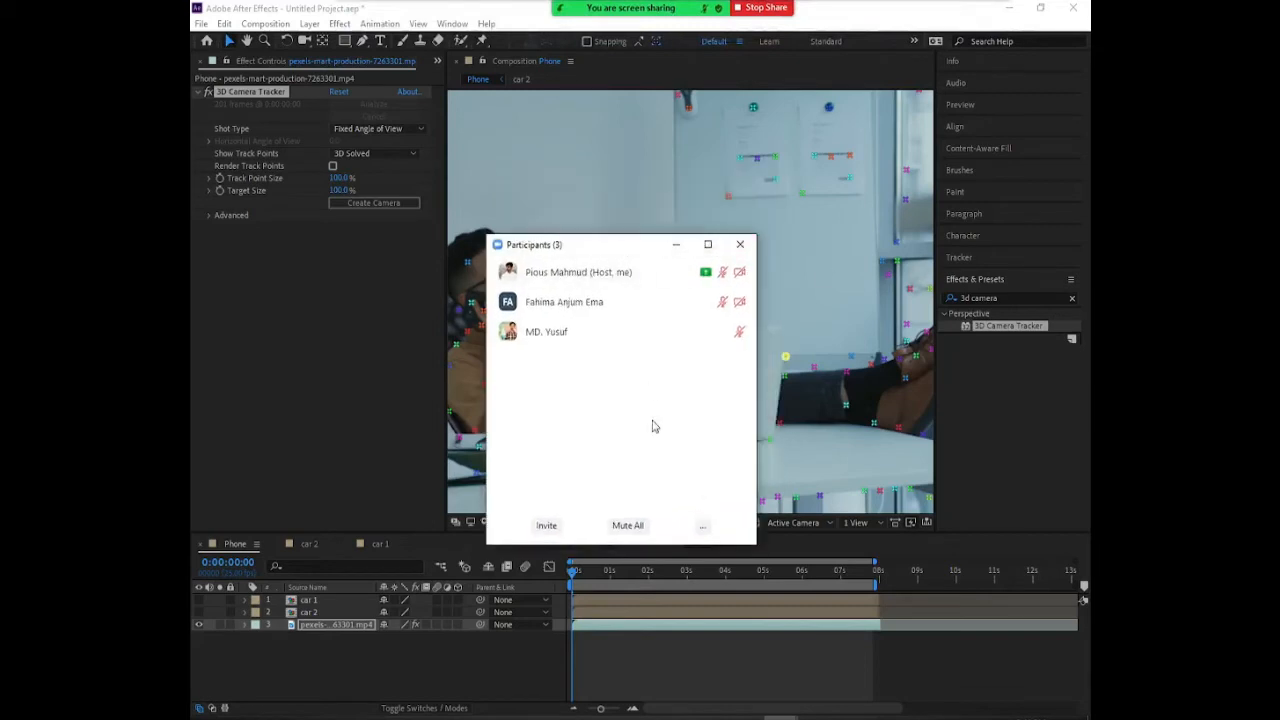
Minimize the participant list and try to select the track points around the laptop lid.
click(676, 244)
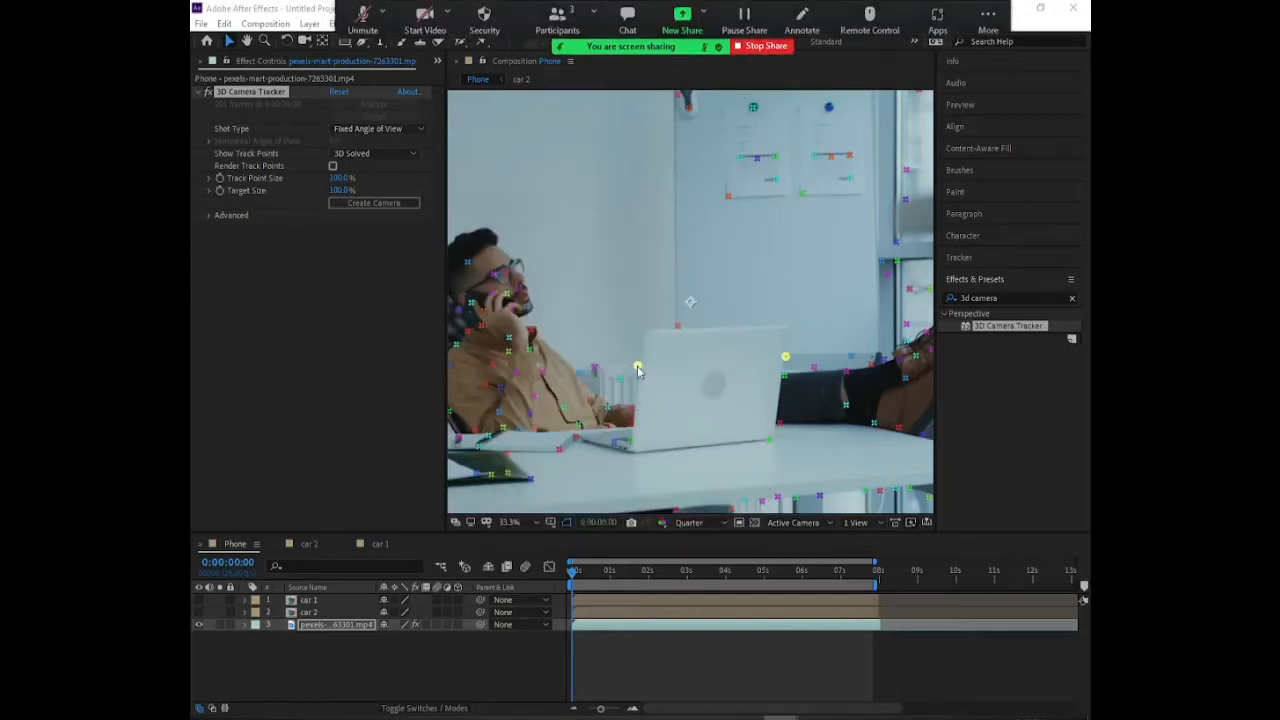
shift+click(769, 440)
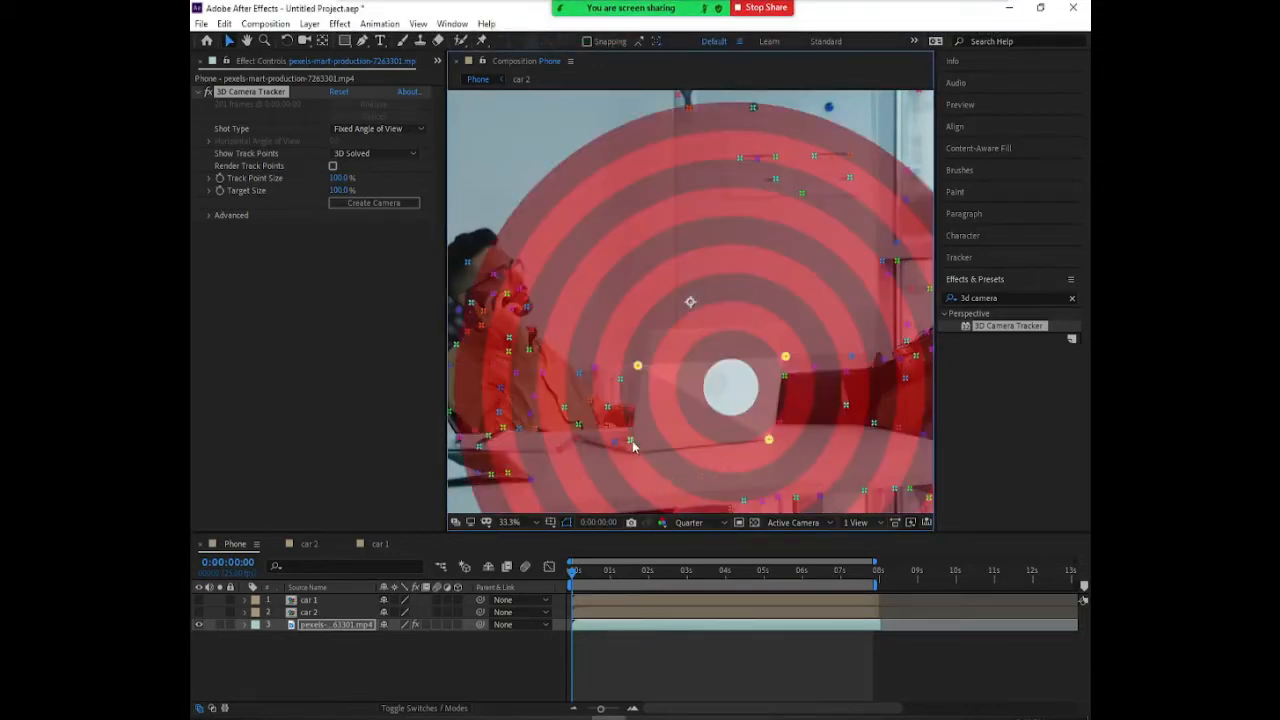
click(803, 460)
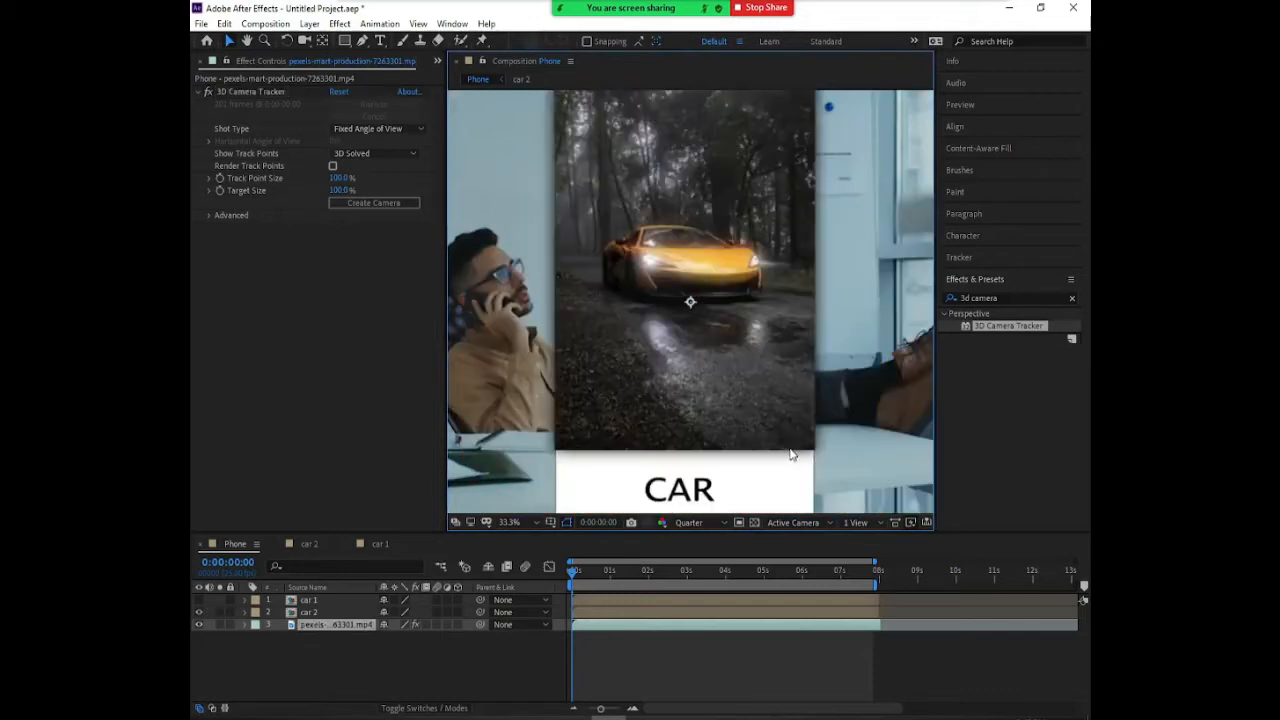
alt+click(198, 623)
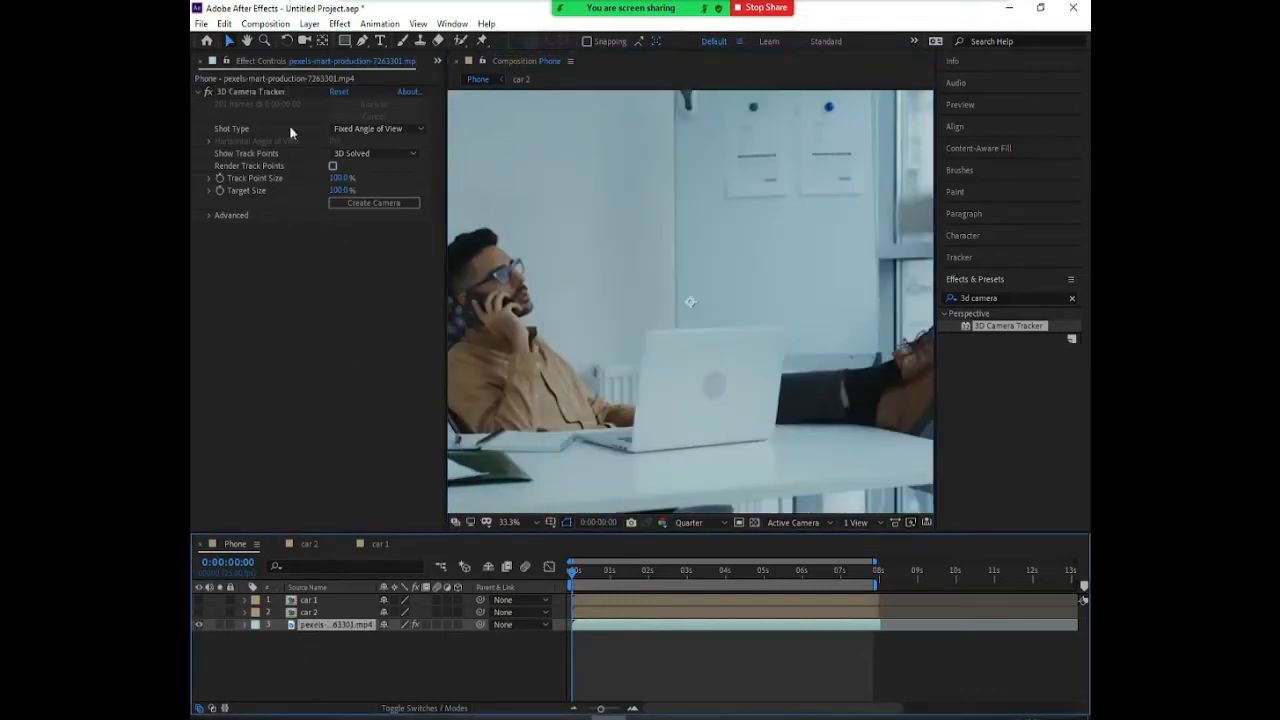
Select the 3D Camera Tracker's four track points around the laptop lid's corners and create a solid and camera from them.
click(249, 91)
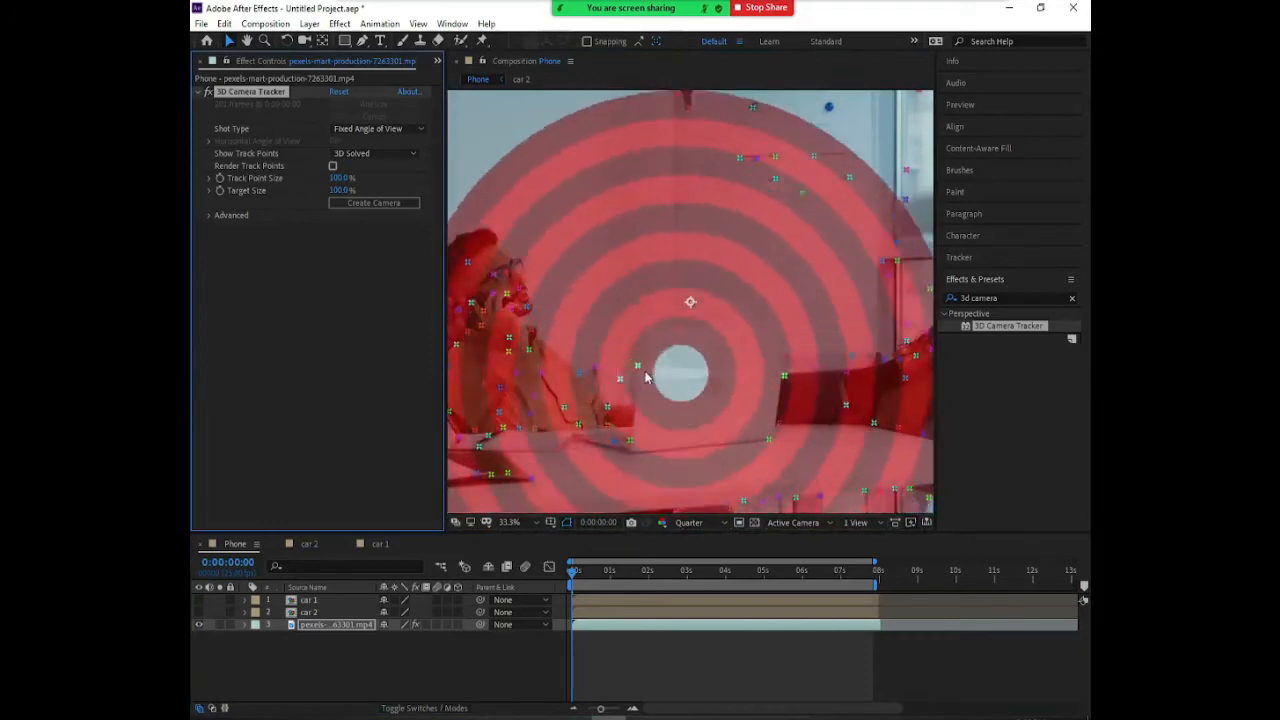
click(637, 366)
shift+click(785, 357)
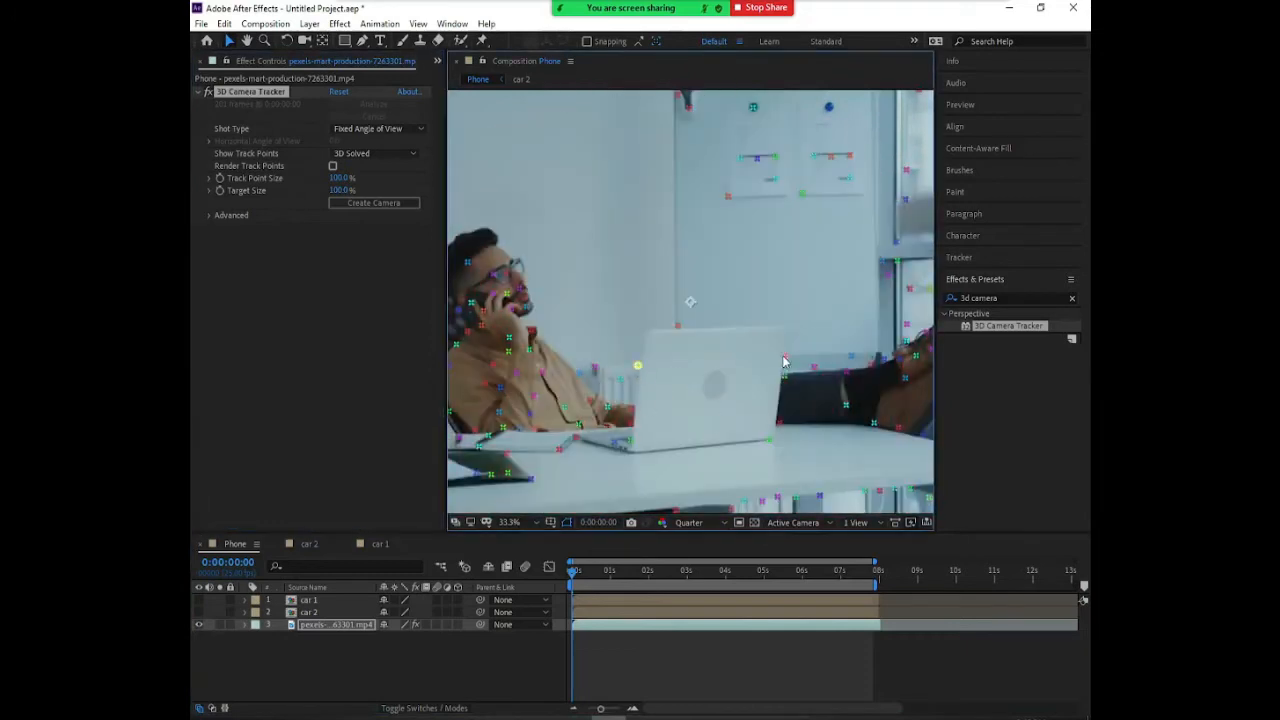
shift+click(780, 423)
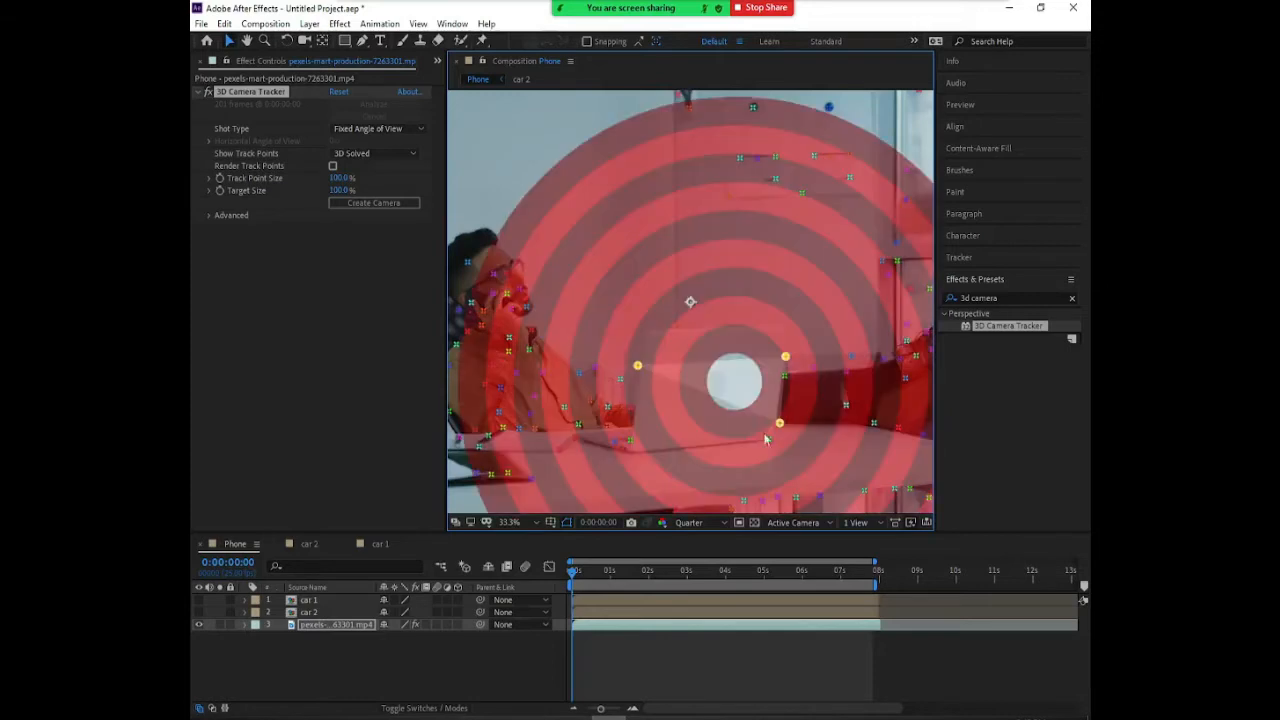
shift+click(631, 443)
right_click(703, 398)
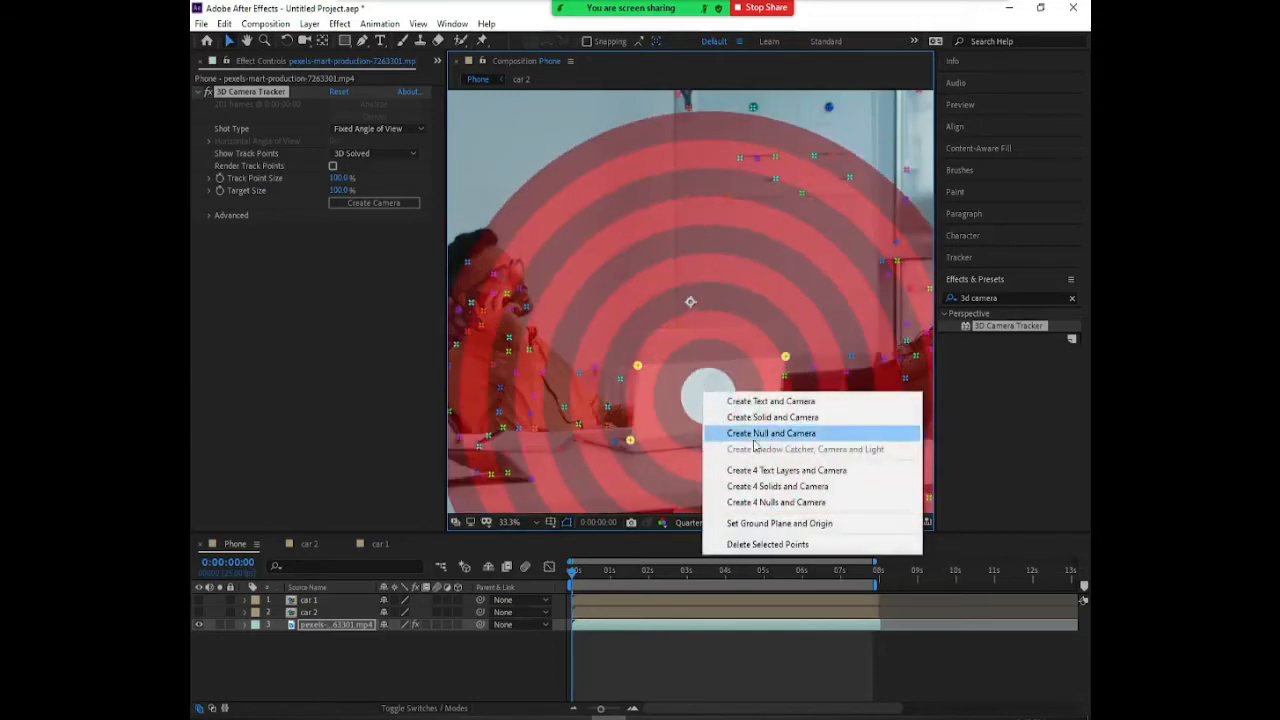
click(797, 427)
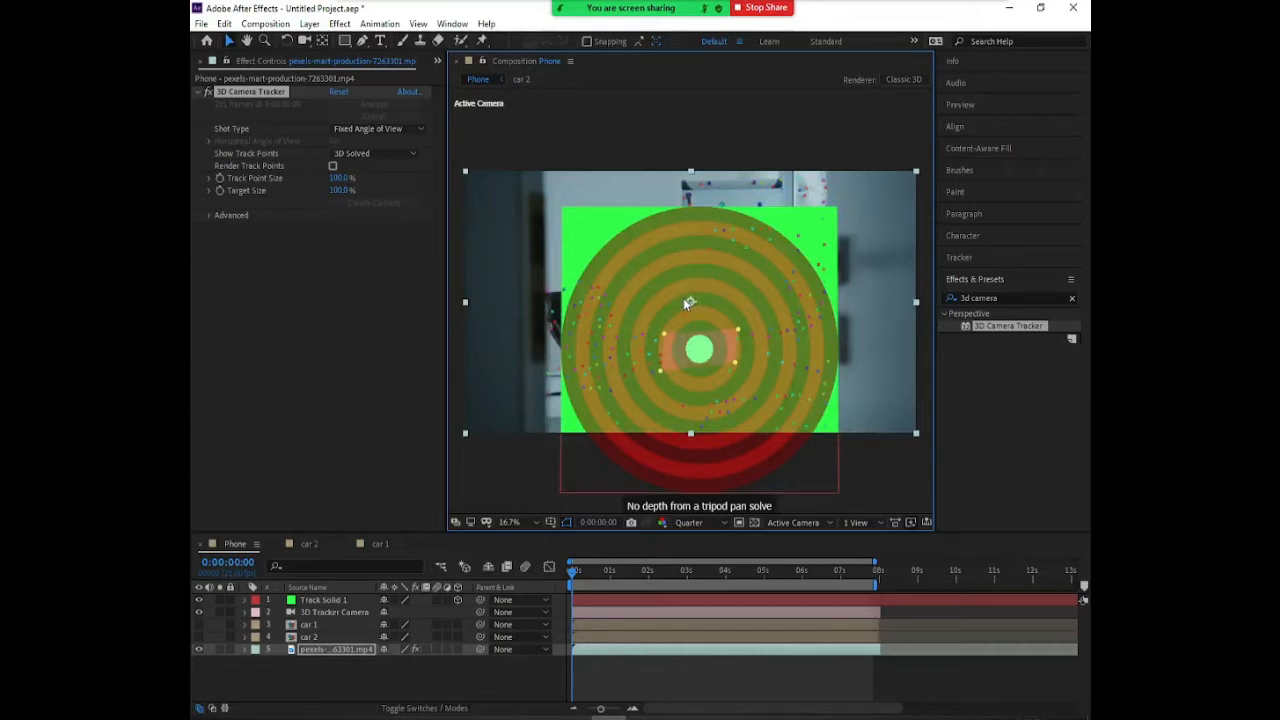
Try a negative scale on the Track Solid 1 layer and undo the scale changes.
click(322, 651)
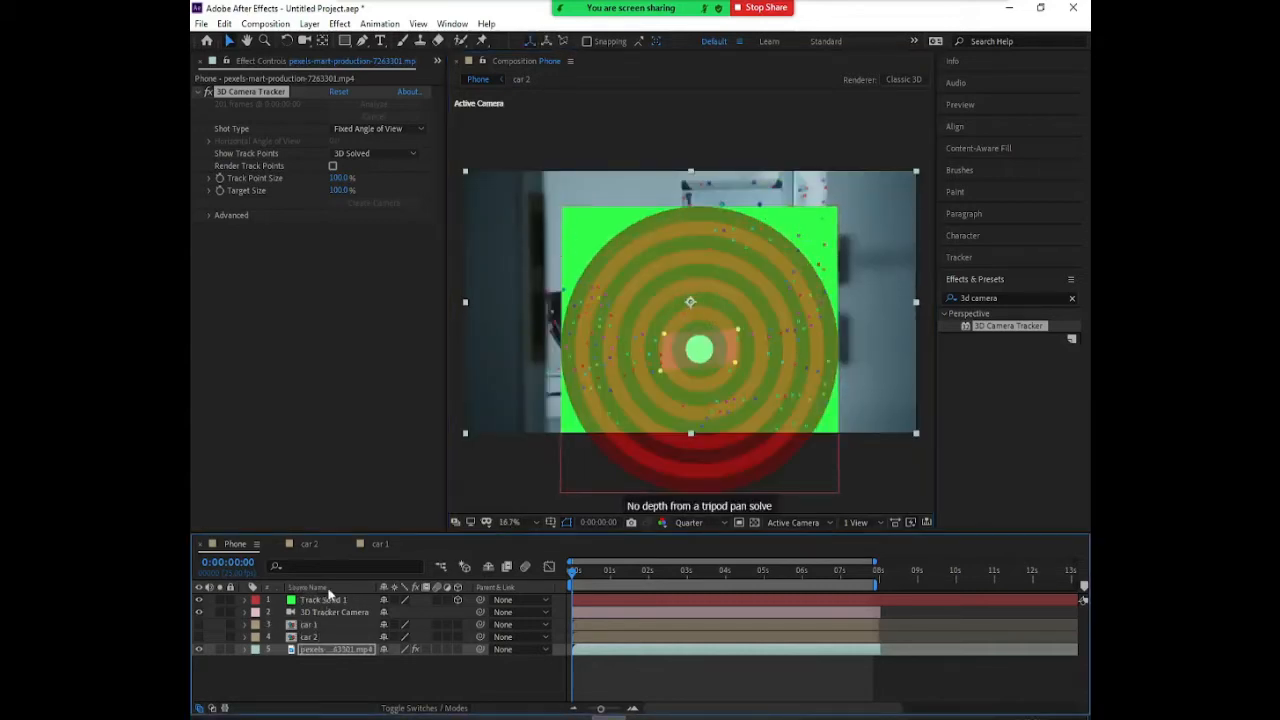
click(323, 599)
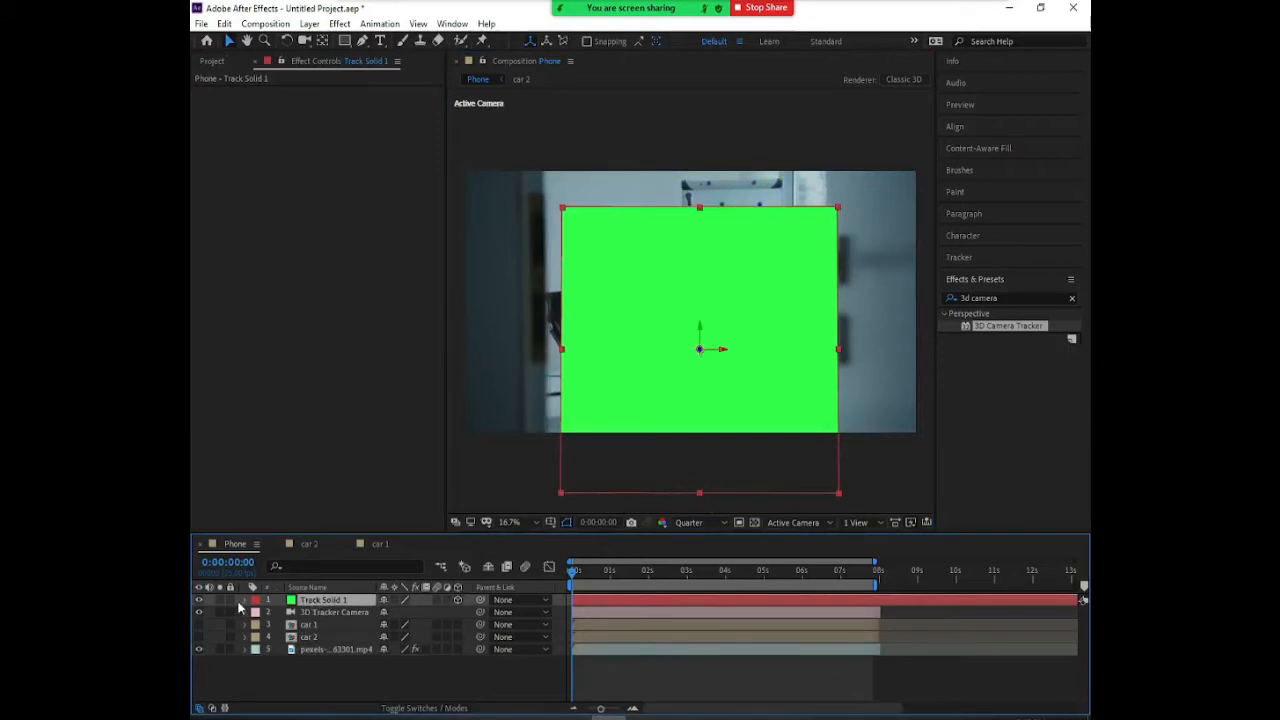
key(s)
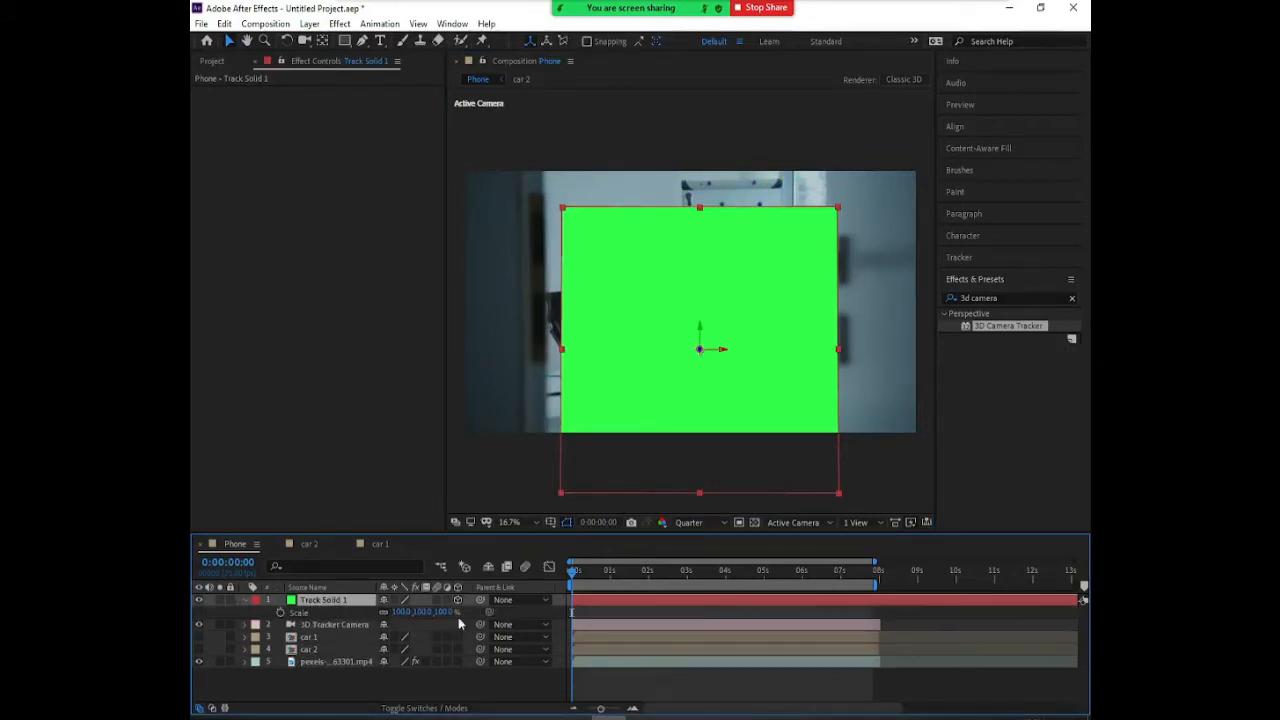
drag(447, 615, 435, 618)
text(-200)
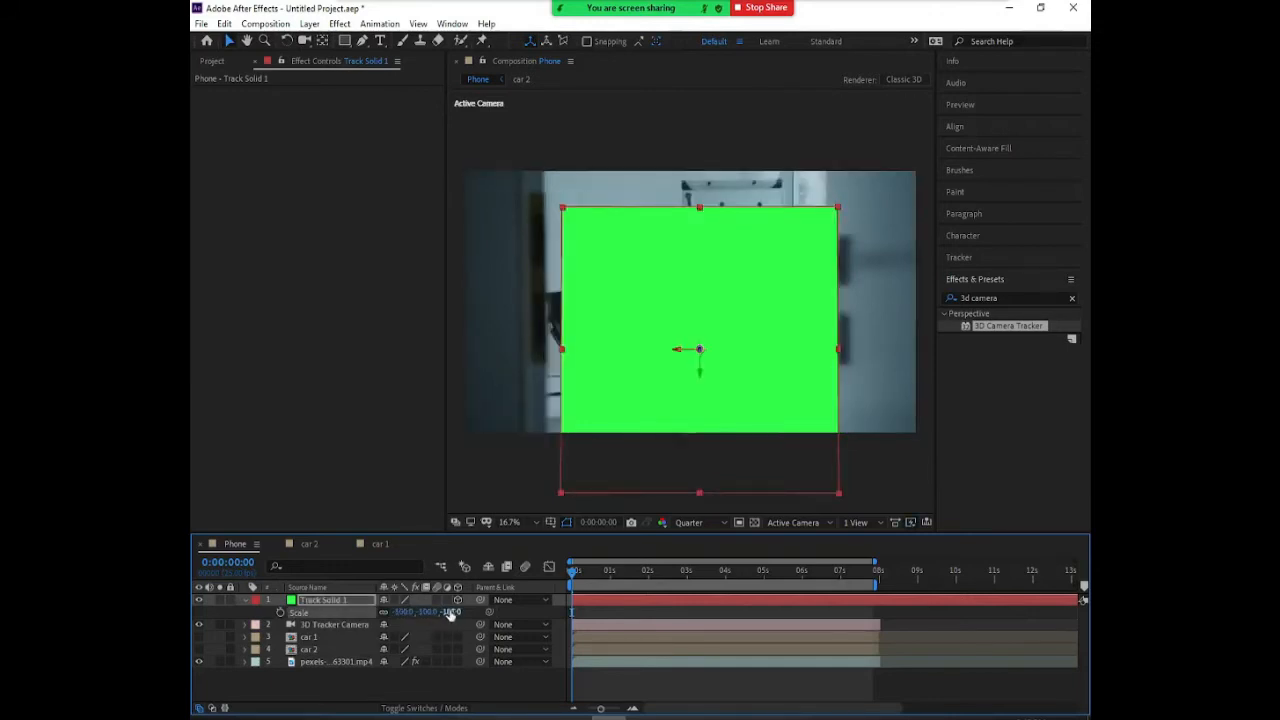
key(Return)
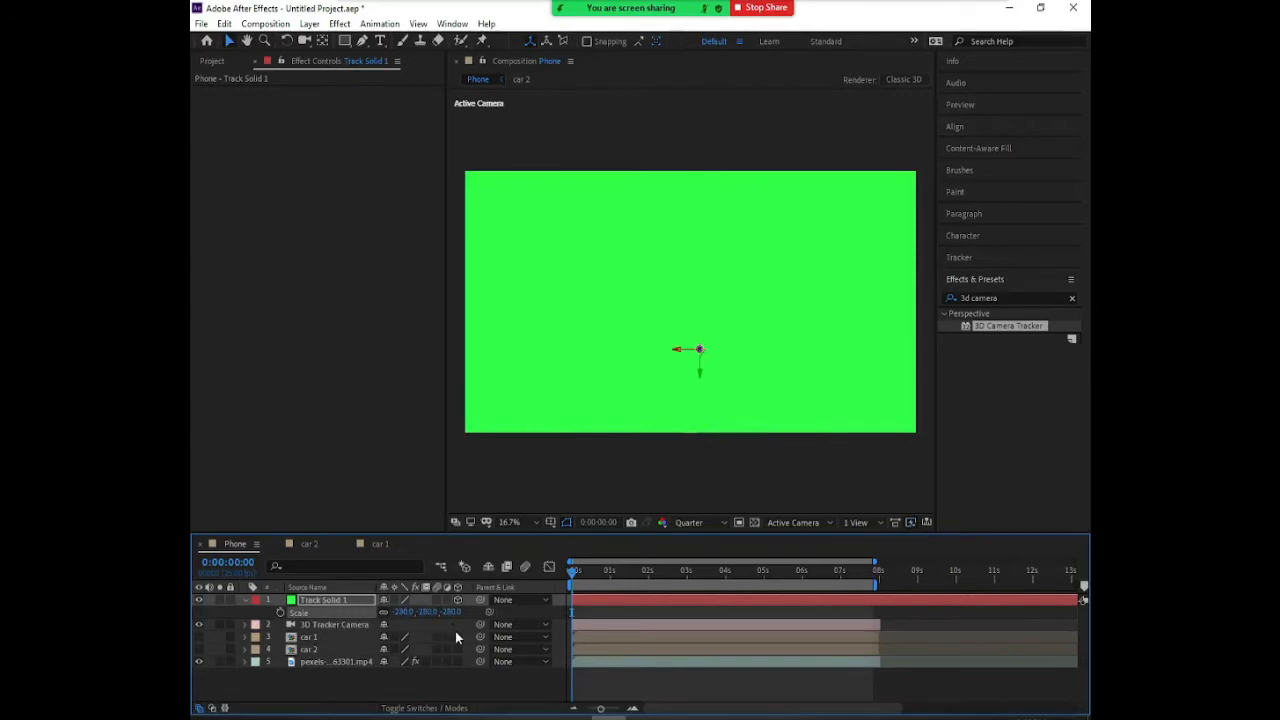
key(ctrl+z)
key(ctrl+z)
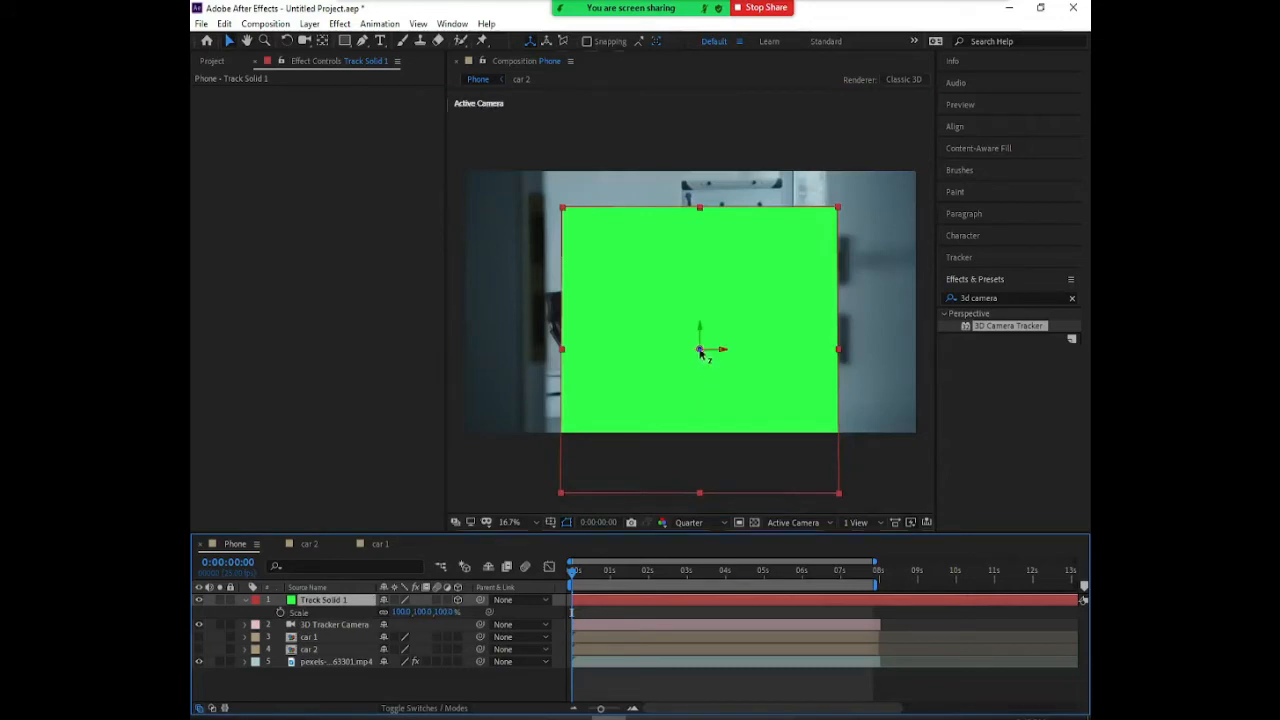
Move Track Solid 1 in depth along its Z axis and scale it to 19% to fit on the laptop lid.
drag(700, 349, 684, 712)
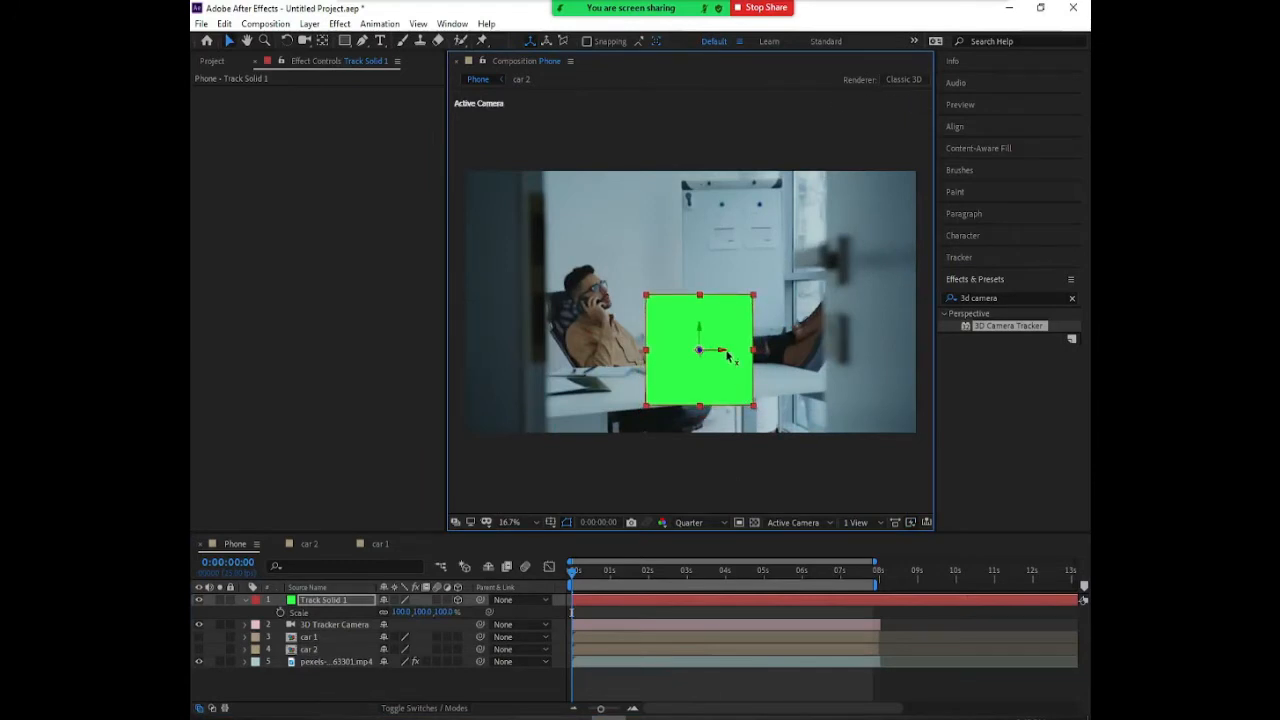
drag(444, 611, 398, 623)
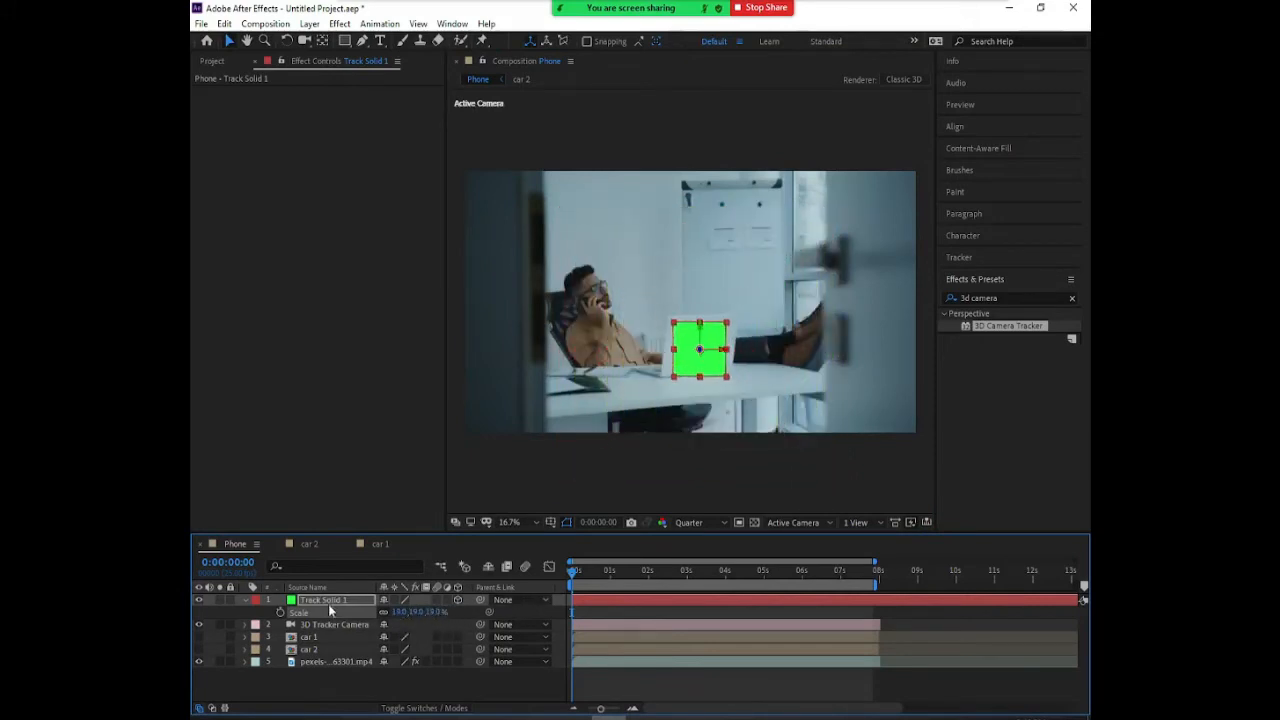
key(period)
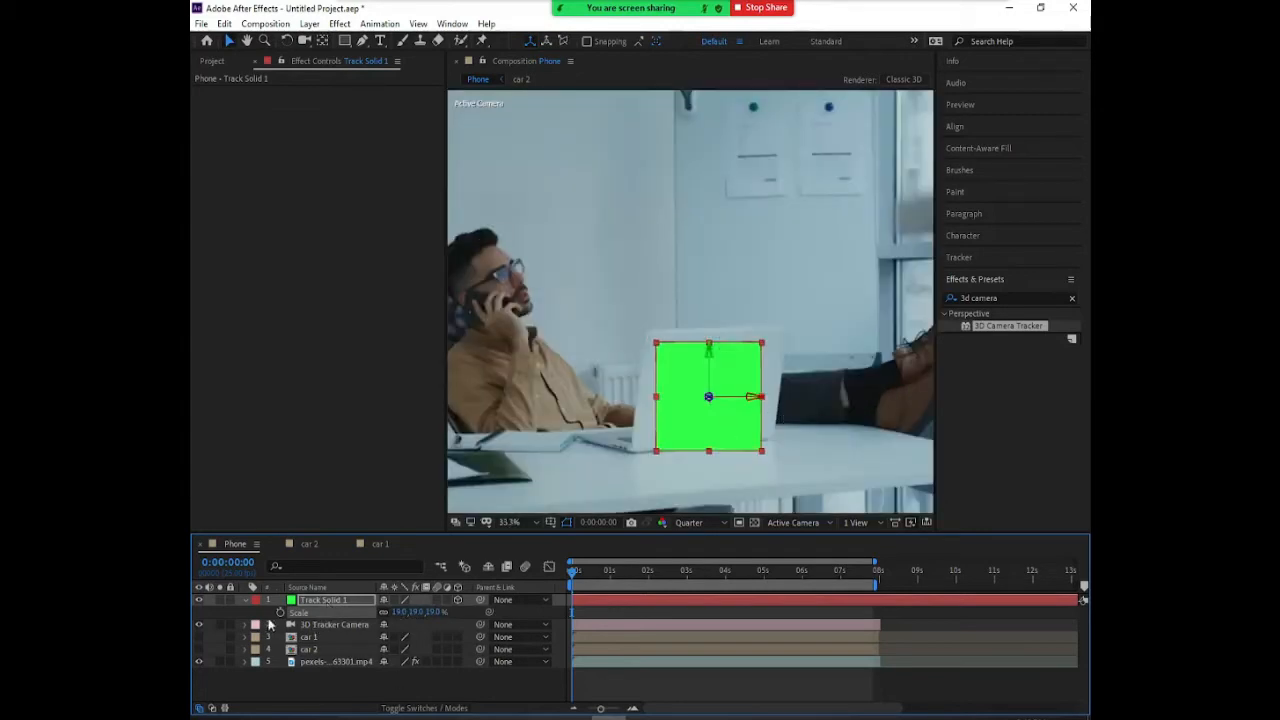
Compare the laptop with and without the solid, and check the 3D Tracker Camera layer and the footage's track points.
click(198, 599)
click(198, 599)
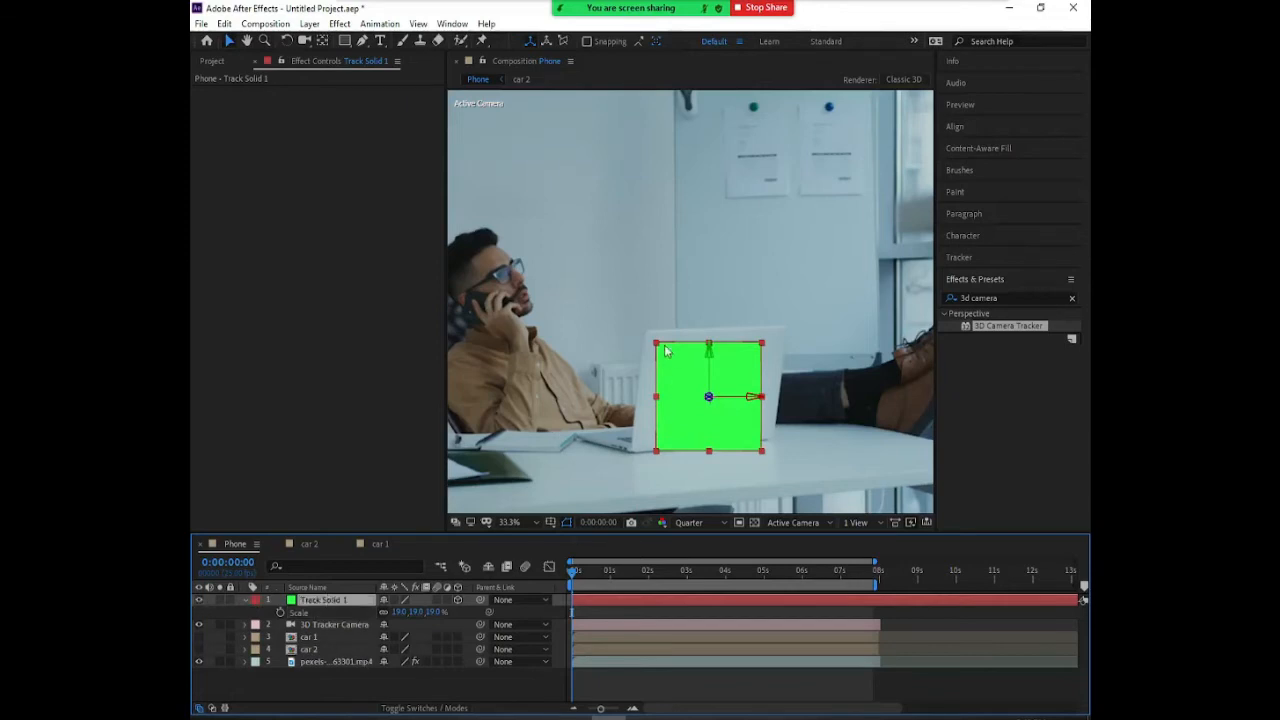
click(328, 624)
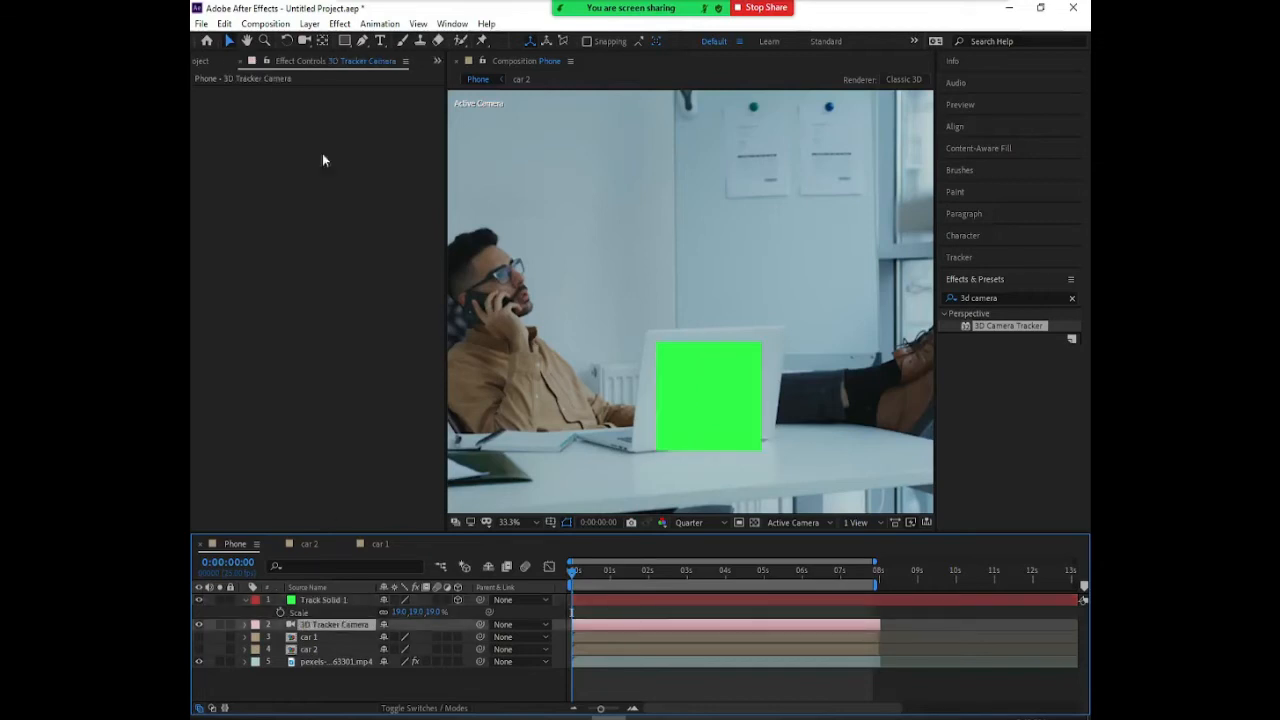
click(321, 662)
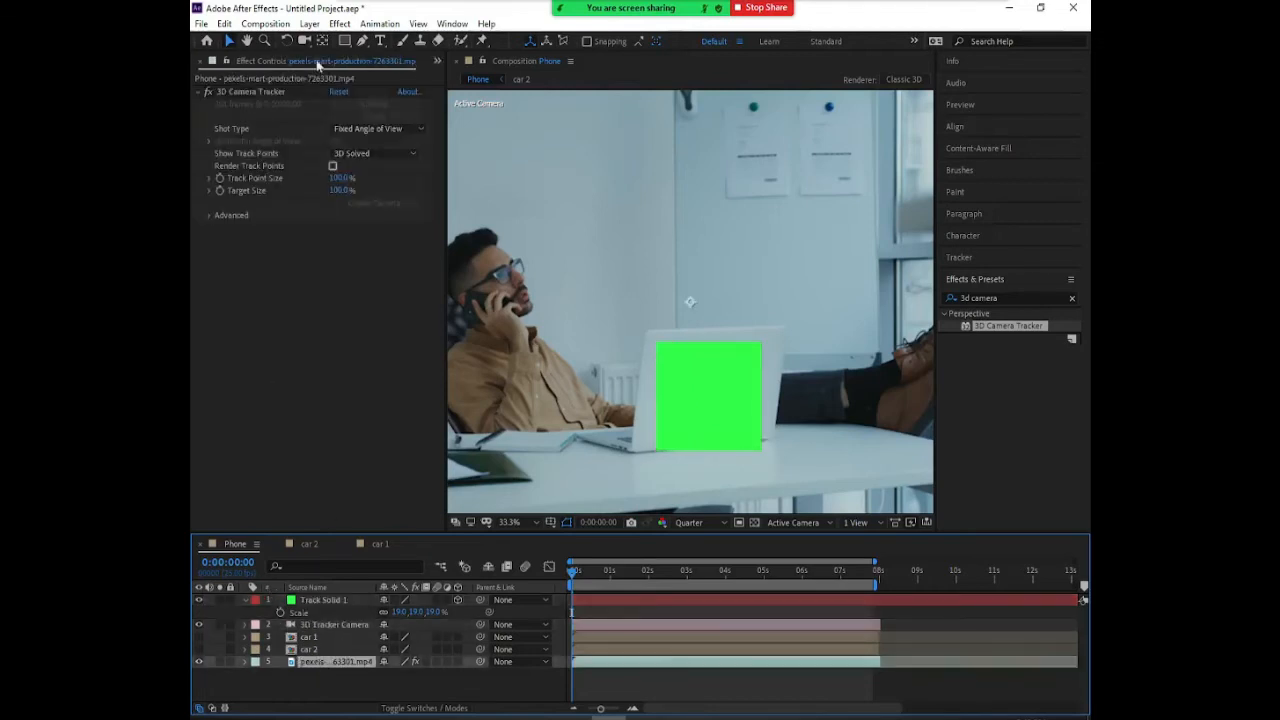
click(272, 92)
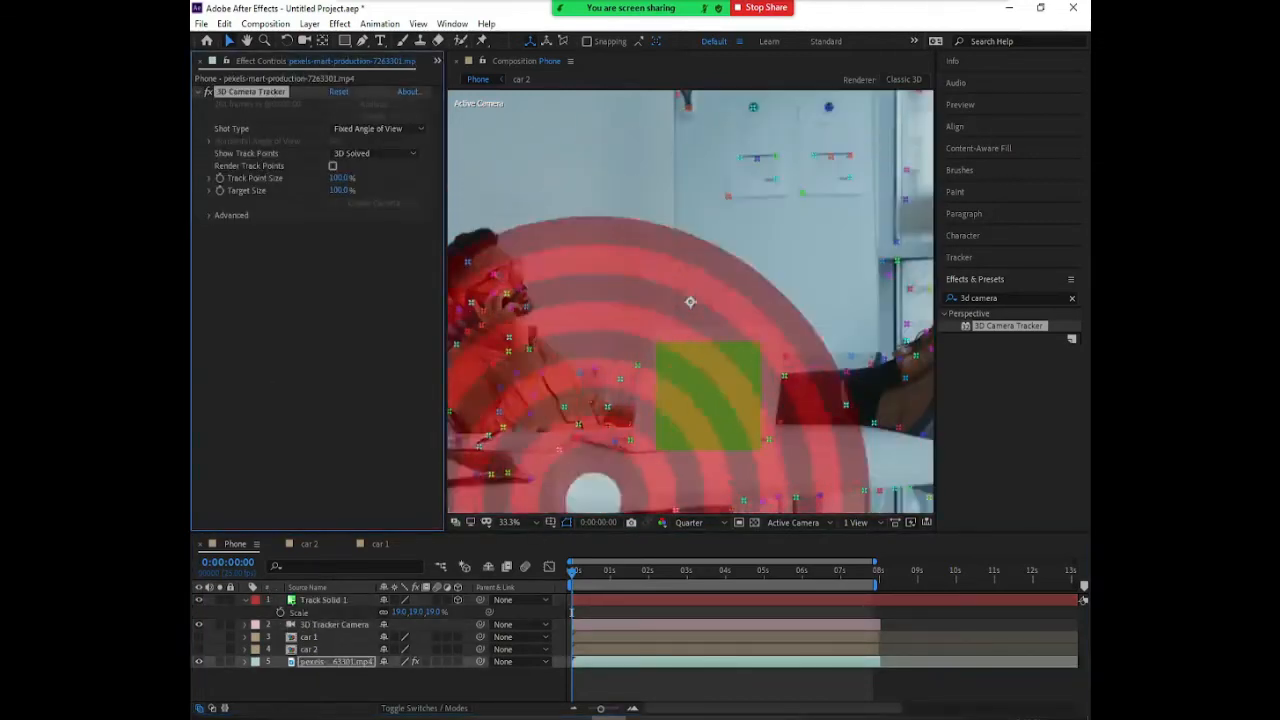
Expand Track Solid 1's transform properties and set its Y Rotation to about -78°.
click(324, 600)
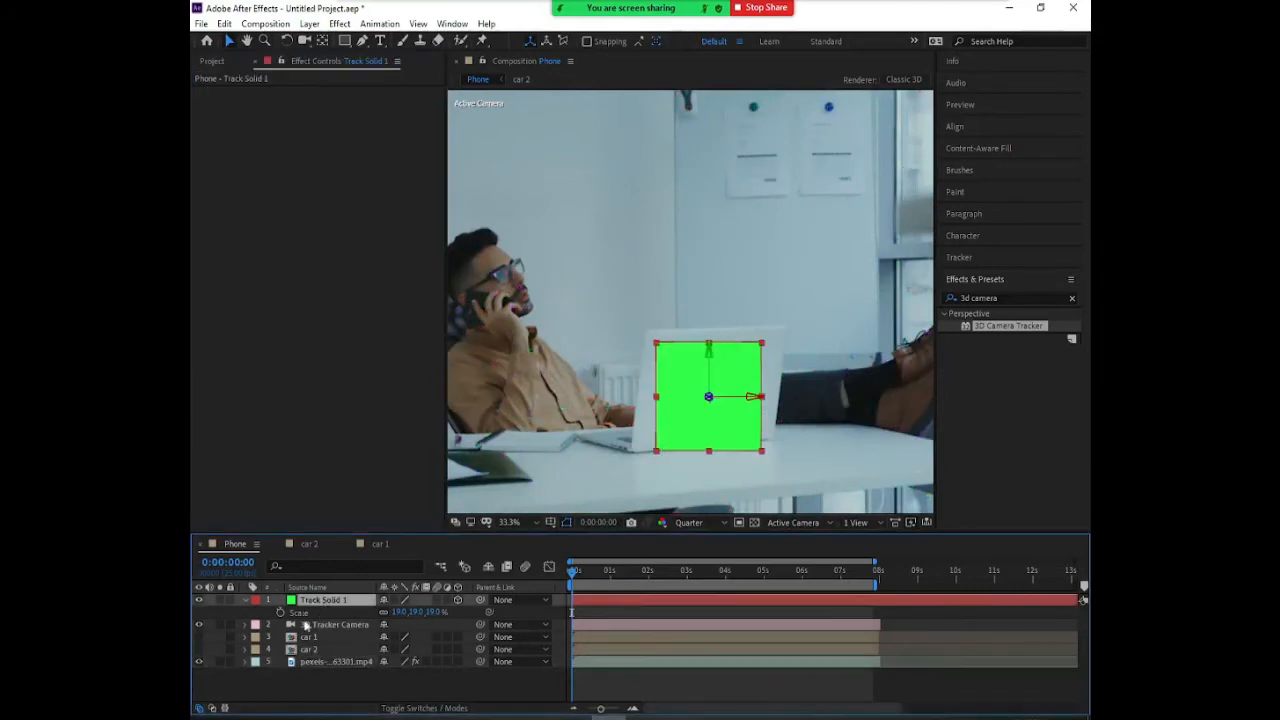
click(245, 600)
click(245, 599)
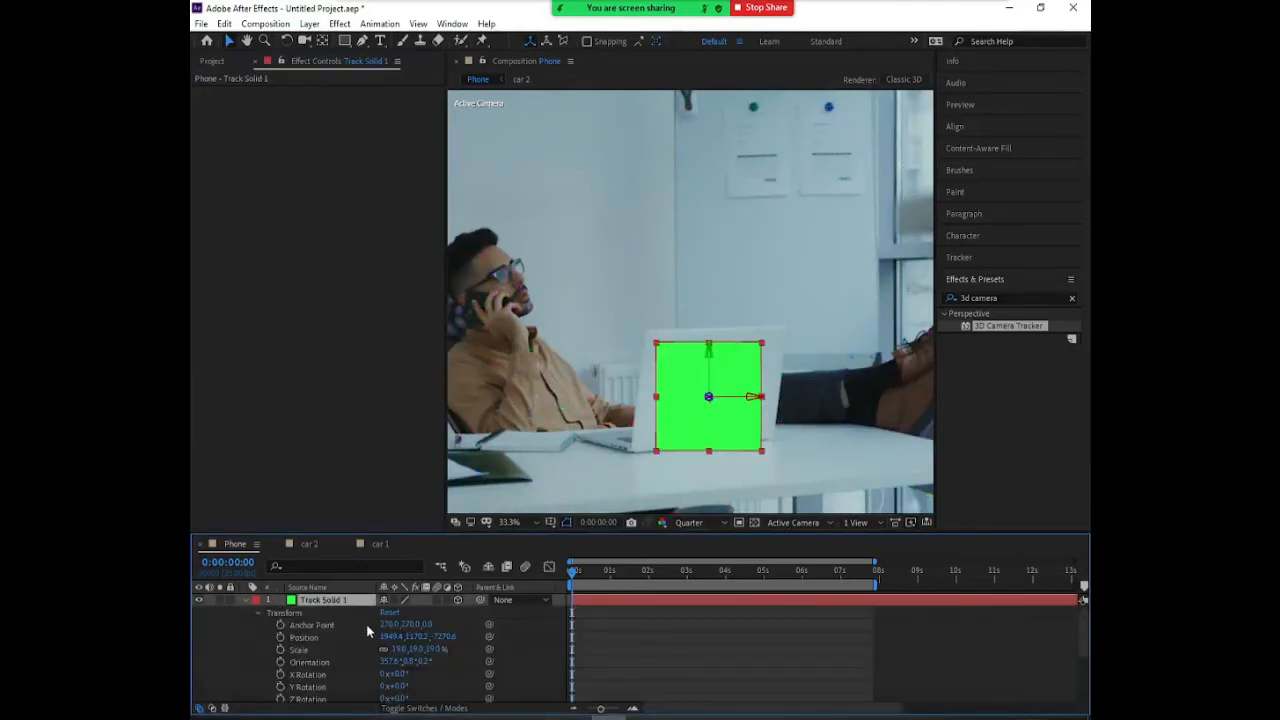
scroll(363, 623, down, 1)
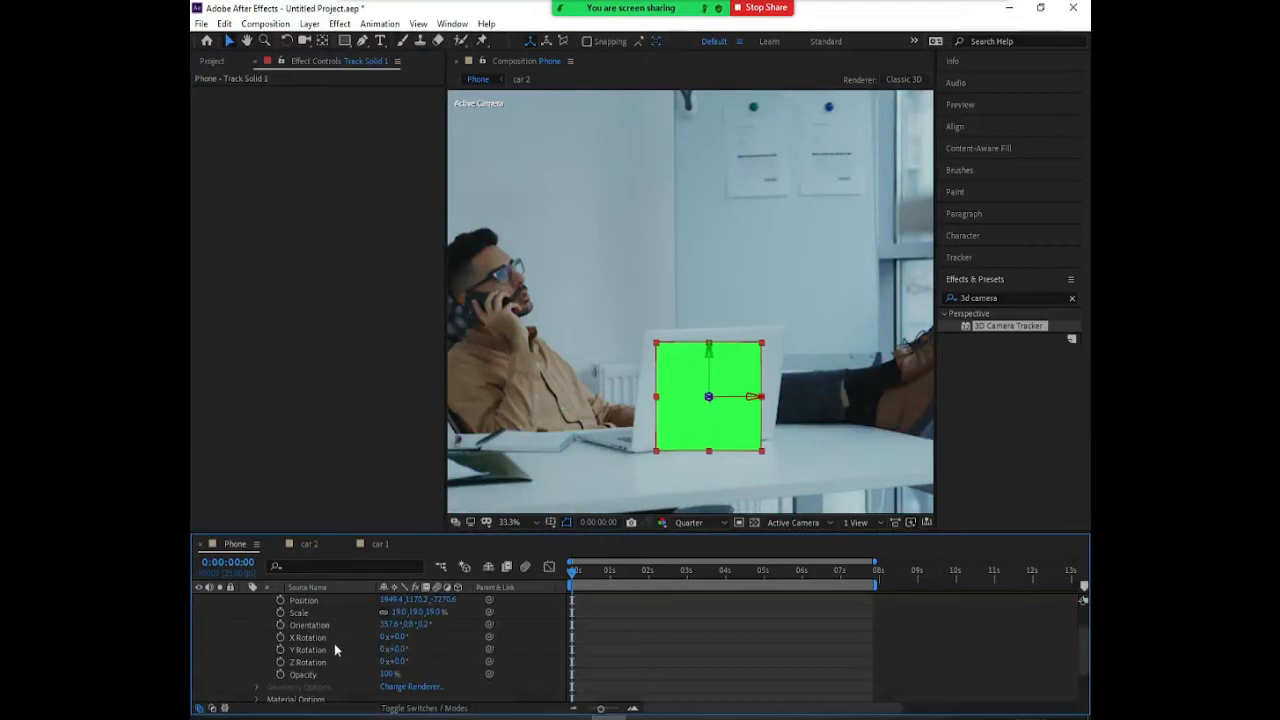
drag(390, 637, 368, 674)
Examine the scene from the Top, Custom View 1 and Right views, and return to the Active Camera view.
click(792, 523)
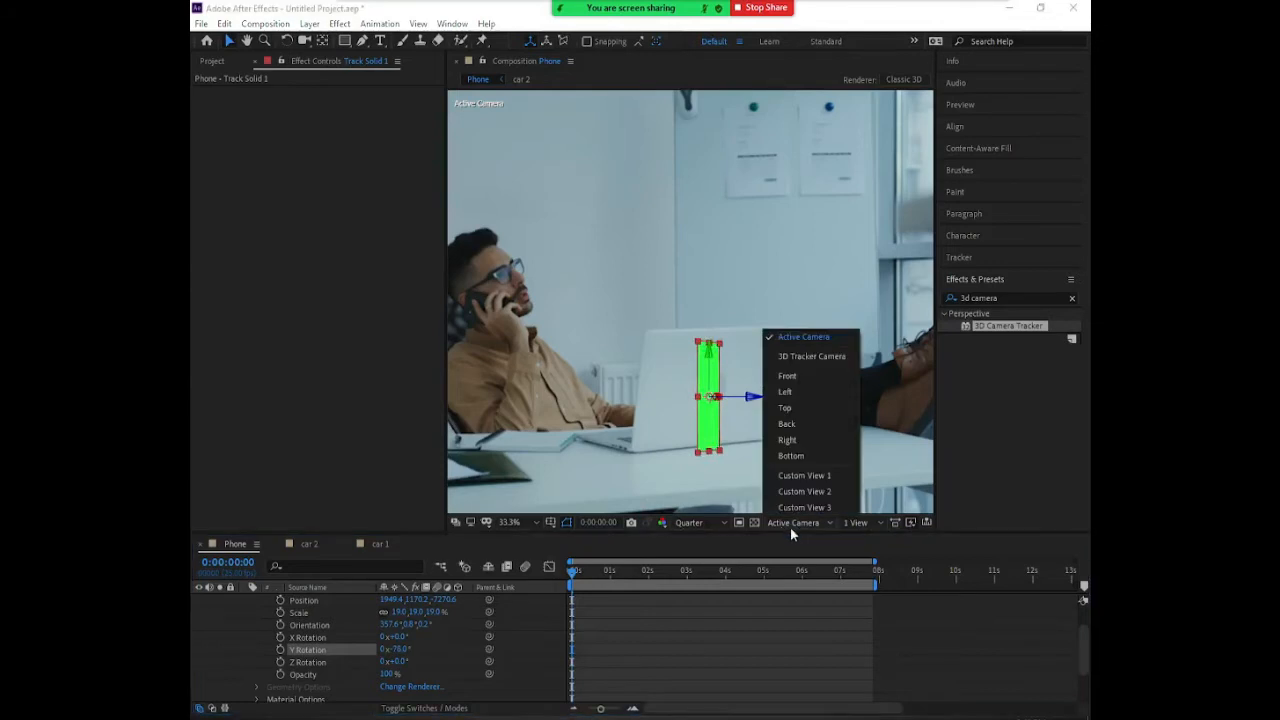
click(800, 528)
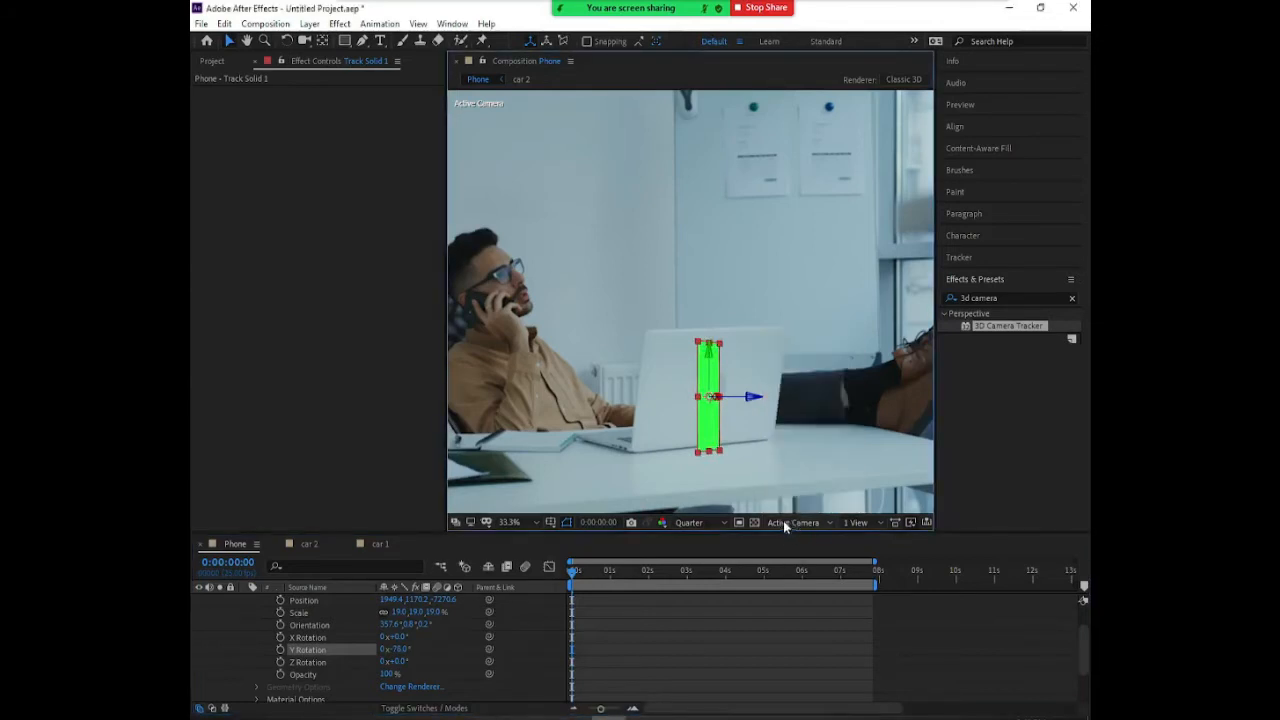
click(783, 520)
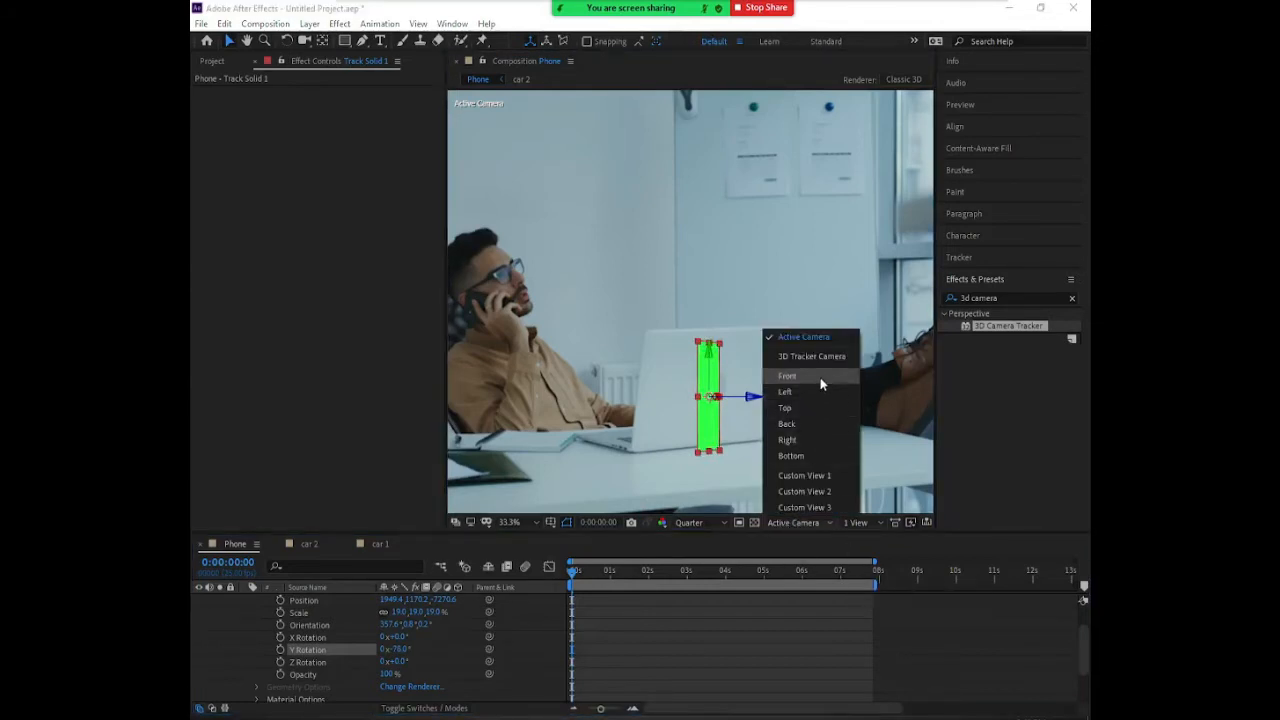
click(800, 408)
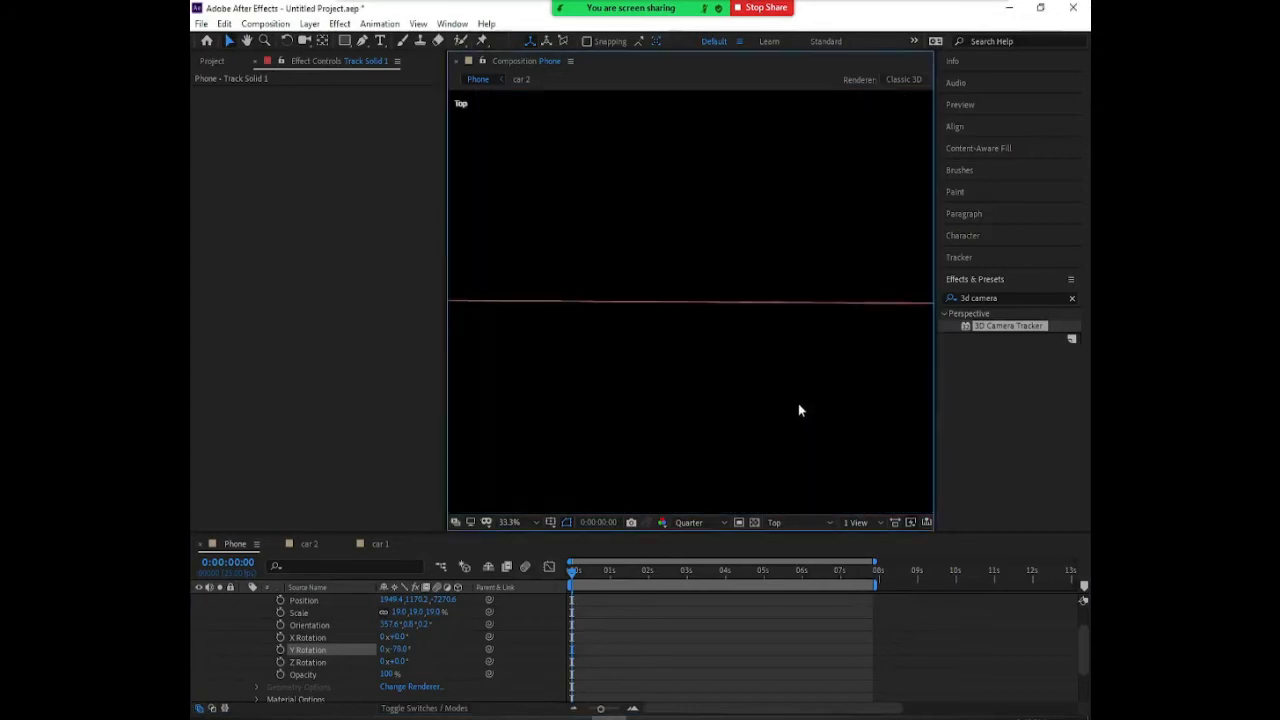
scroll(636, 287, down, 8)
scroll(668, 292, up, 2)
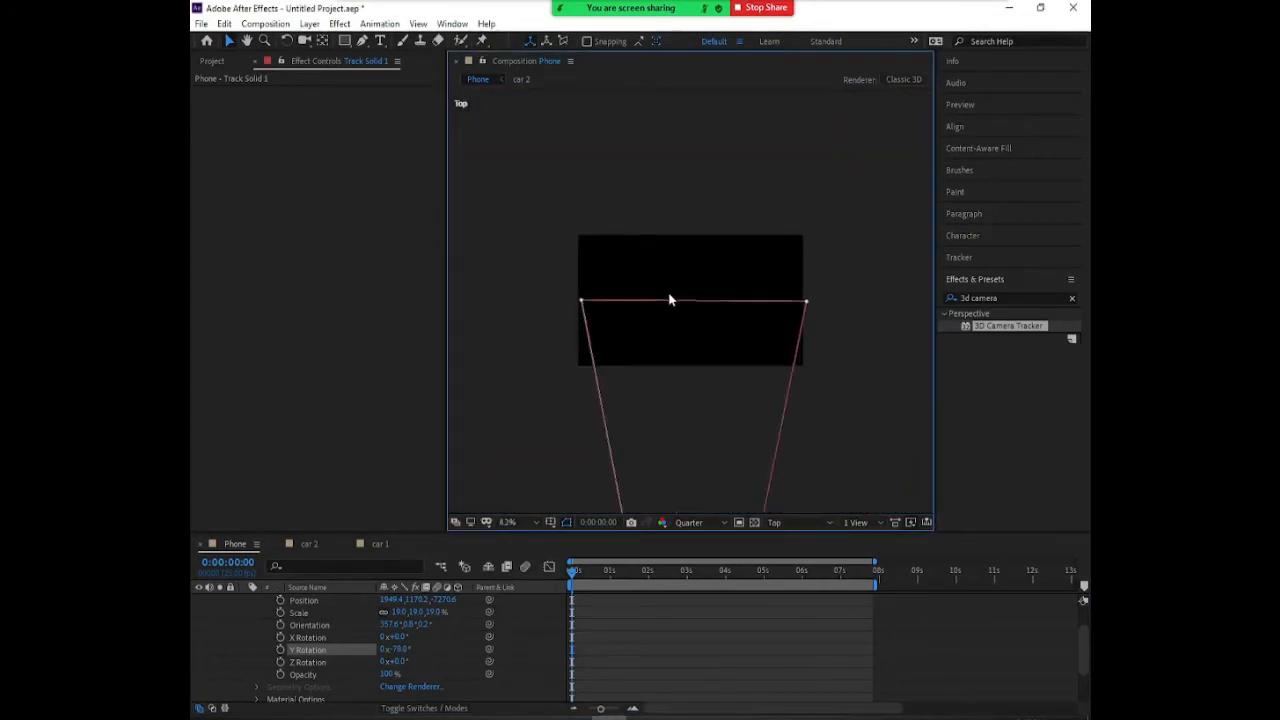
scroll(676, 294, up, 2)
click(780, 521)
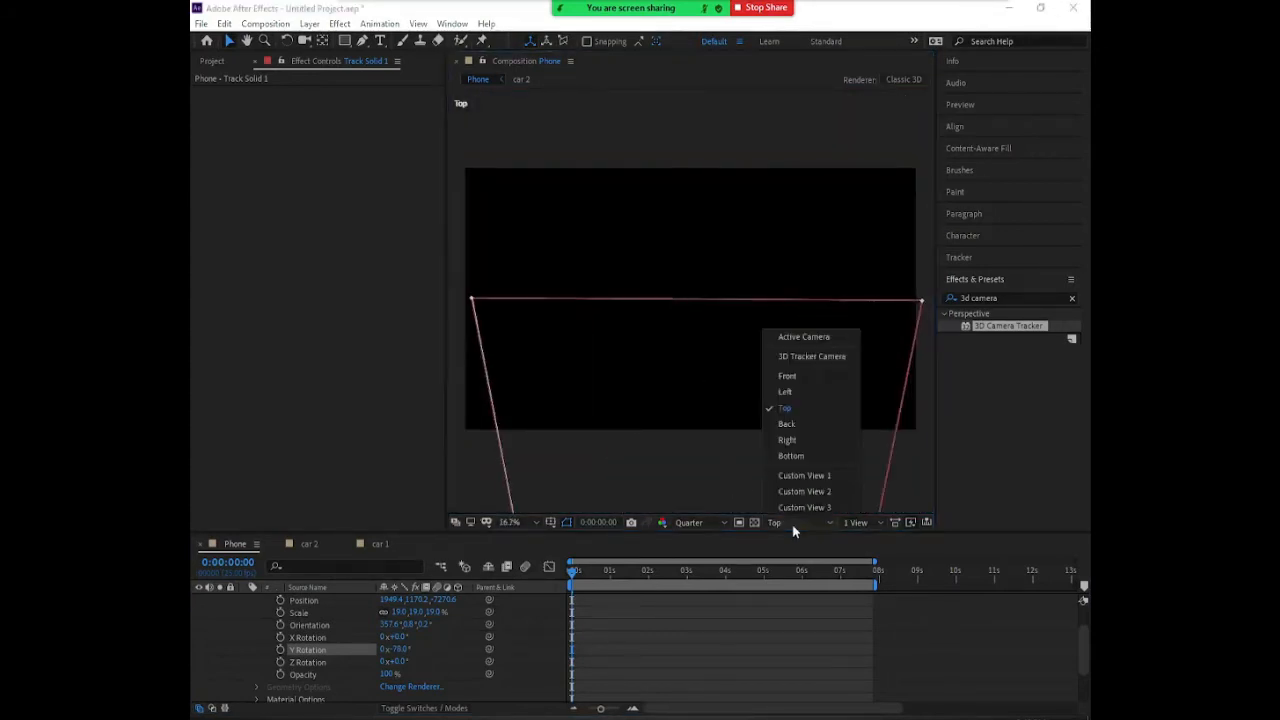
click(798, 475)
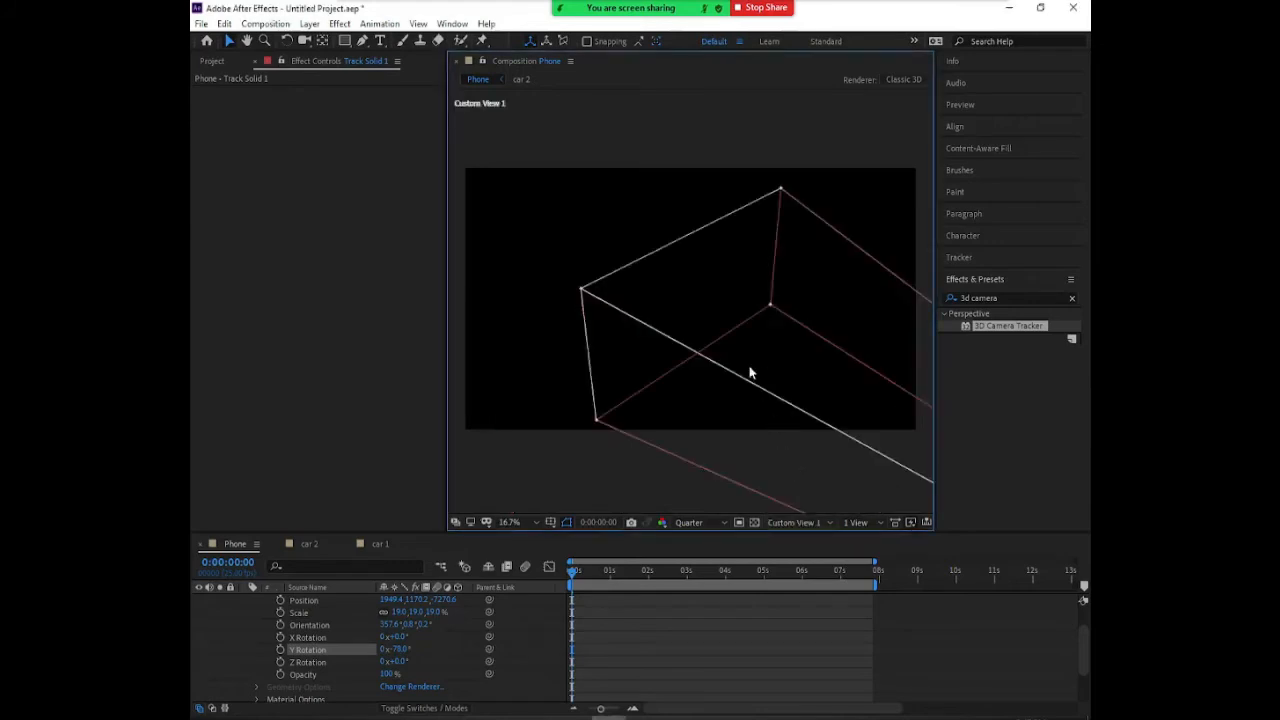
scroll(749, 368, down, 2)
click(780, 522)
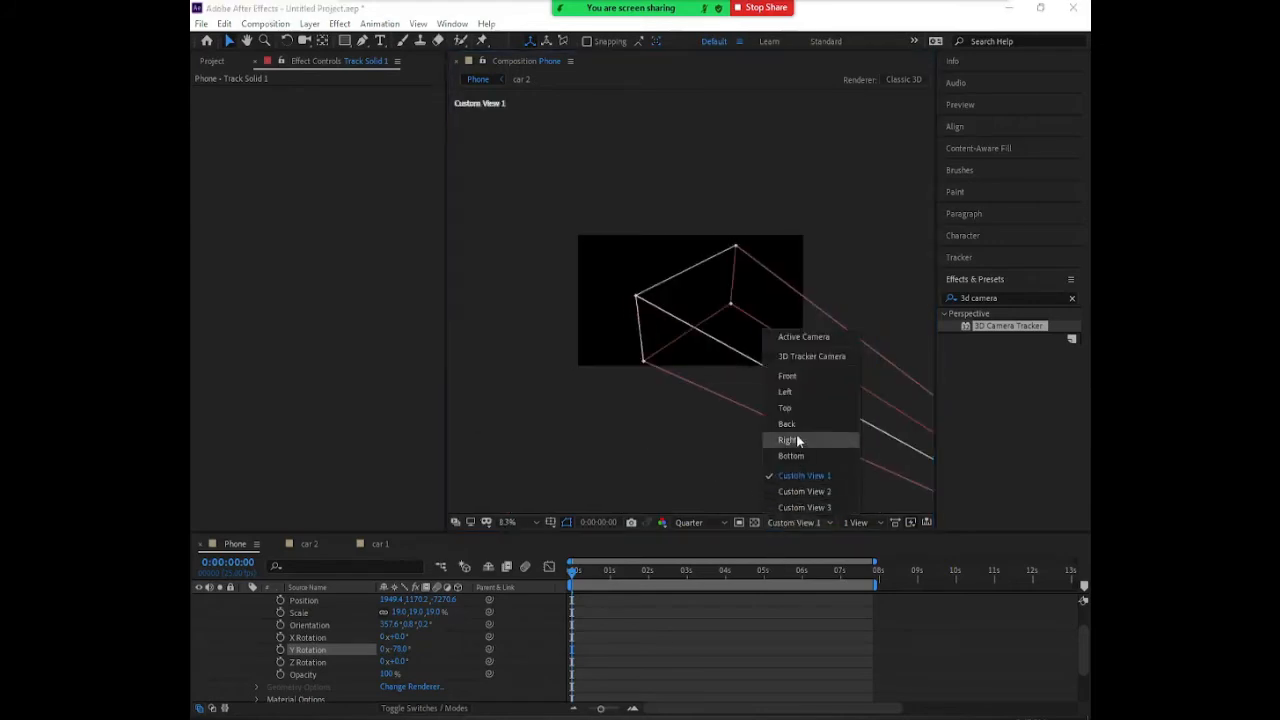
click(790, 440)
click(797, 522)
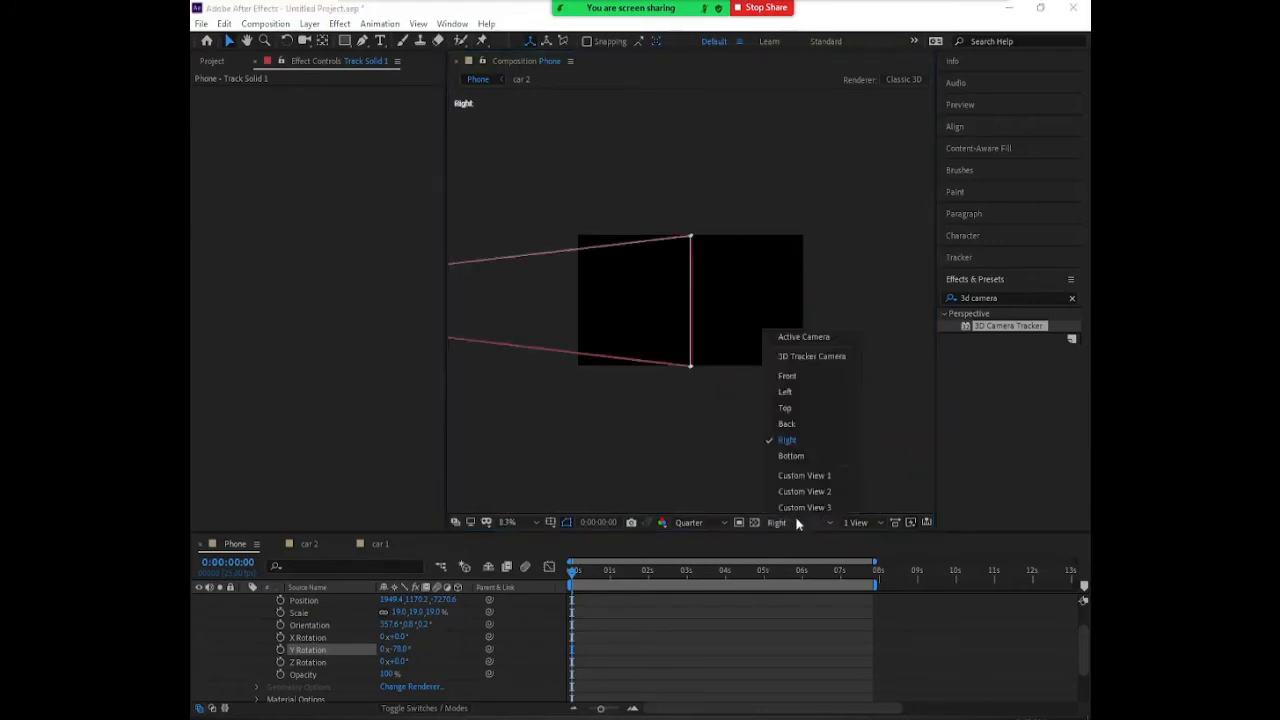
click(801, 334)
scroll(700, 335, up, 2)
scroll(698, 333, up, 2)
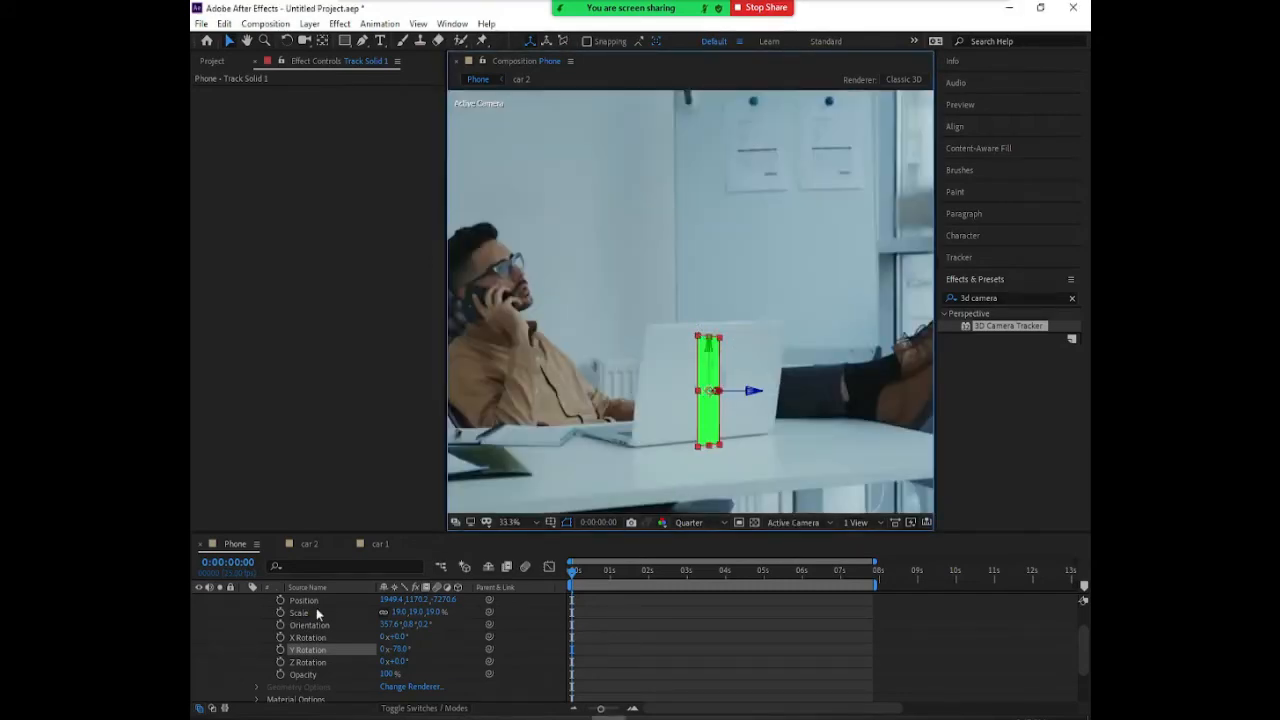
Collapse Track Solid 1's properties and hide the 3D Tracker Camera and Track Solid 1 layers to view the bare footage.
scroll(330, 615, up, 2)
click(245, 599)
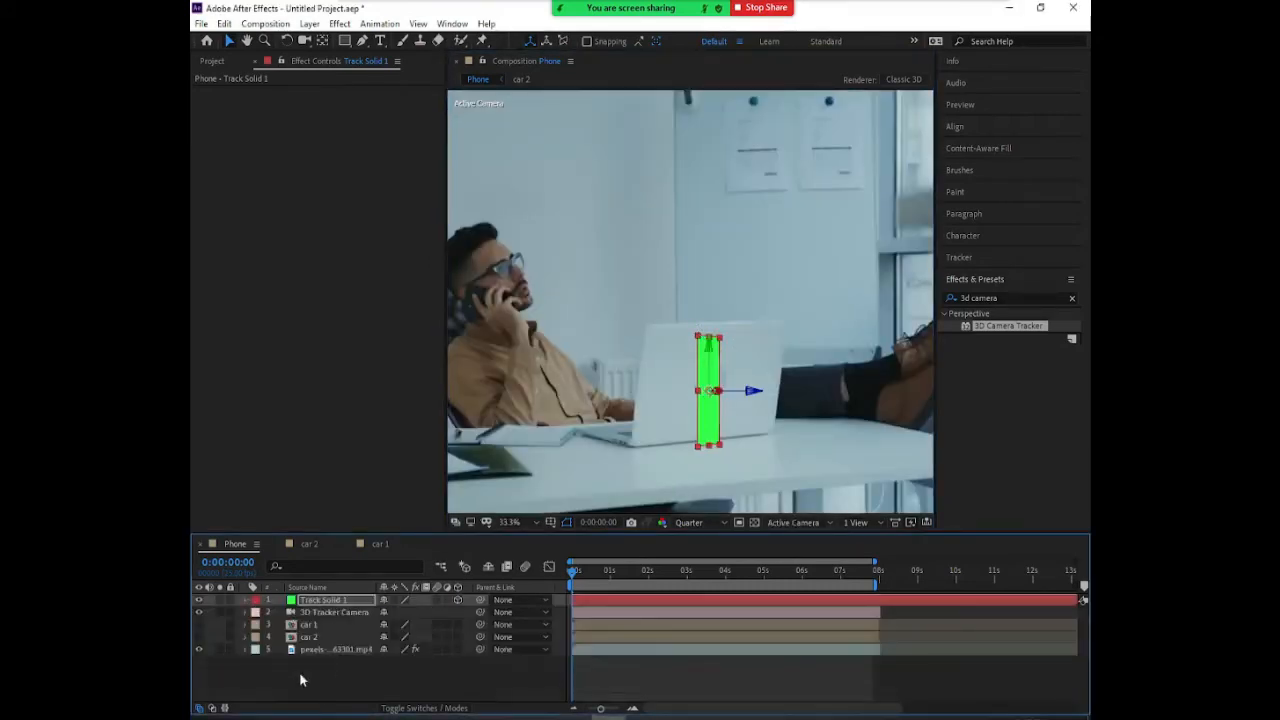
click(320, 650)
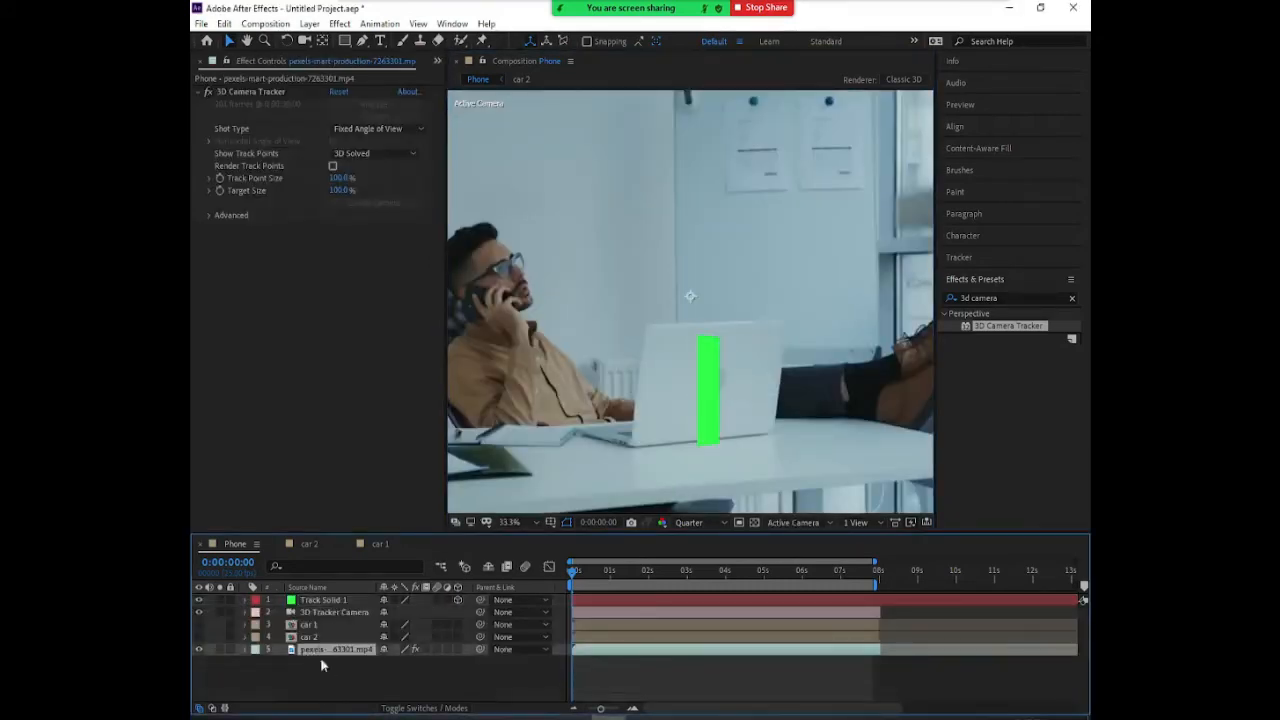
click(198, 611)
click(198, 611)
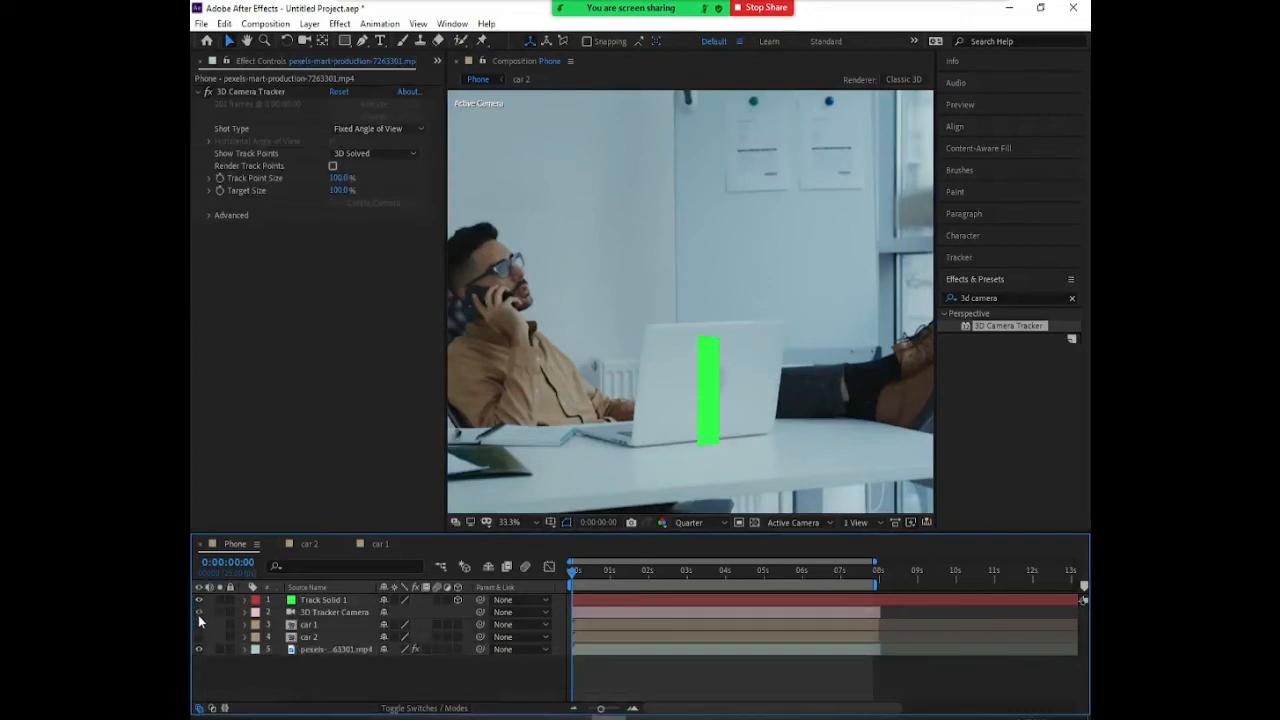
click(198, 611)
click(198, 599)
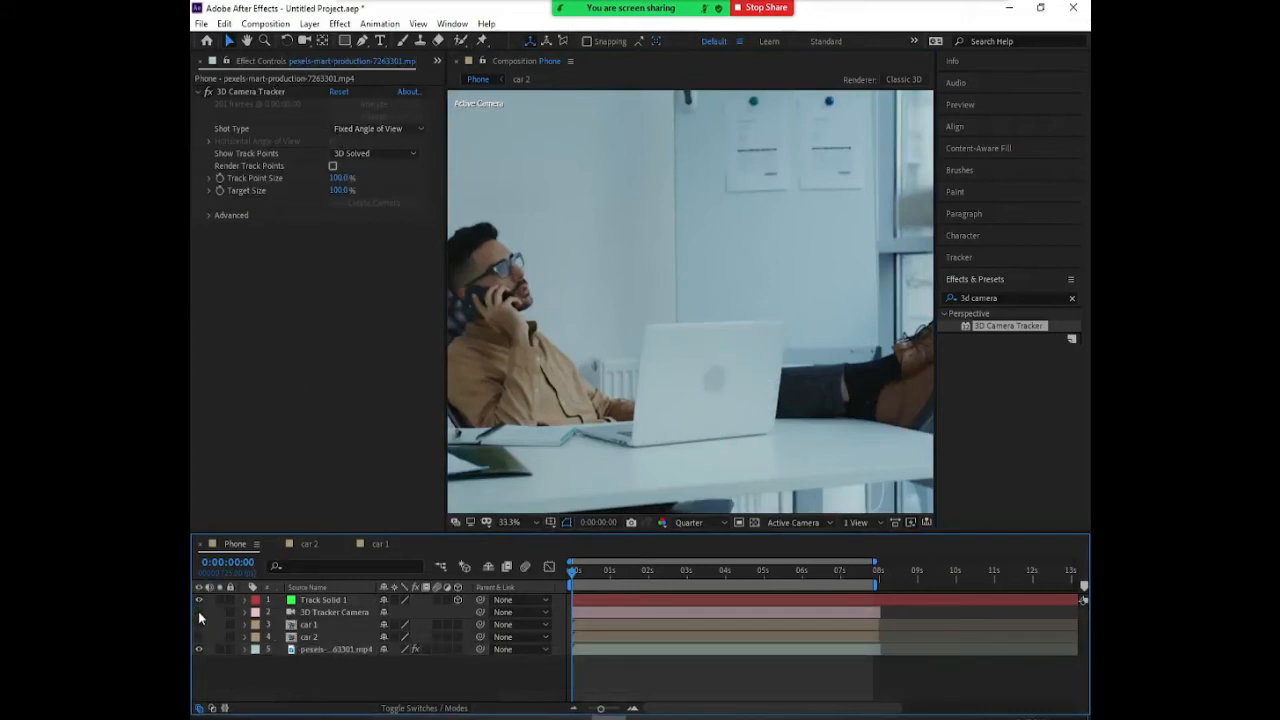
Display the footage layer's 3D Camera Tracker points and examine them around the laptop.
click(353, 648)
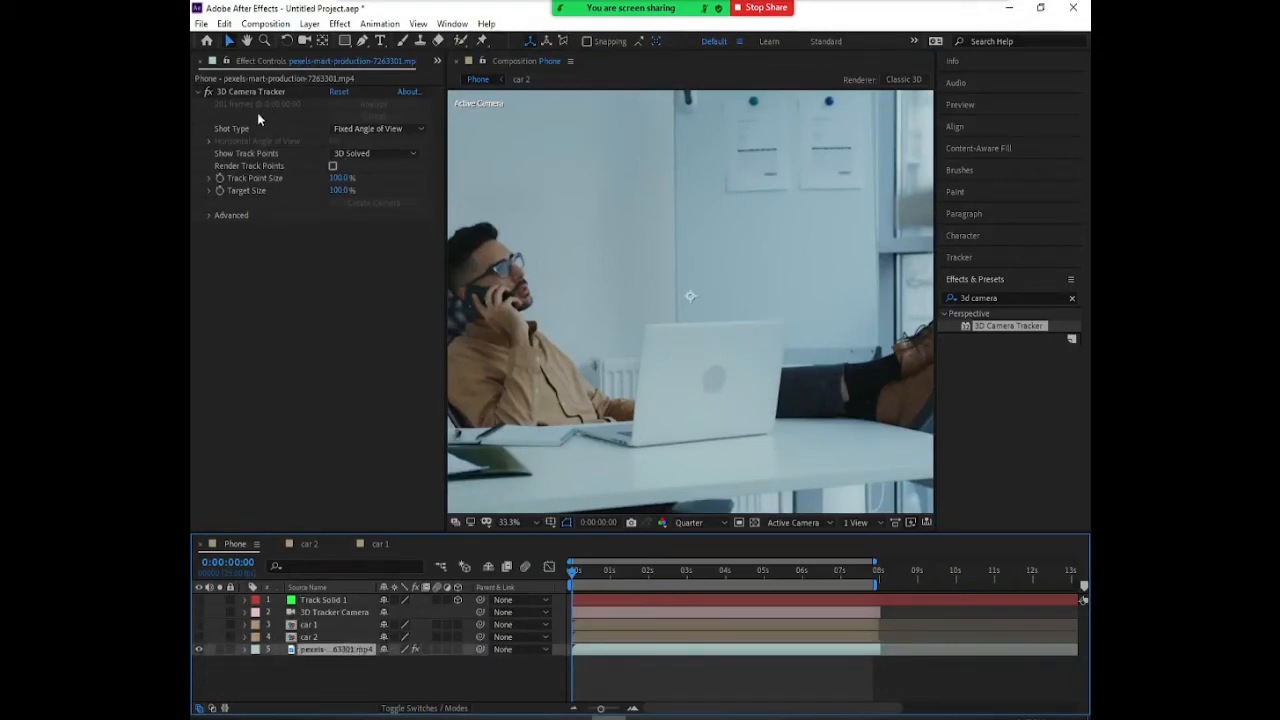
click(250, 91)
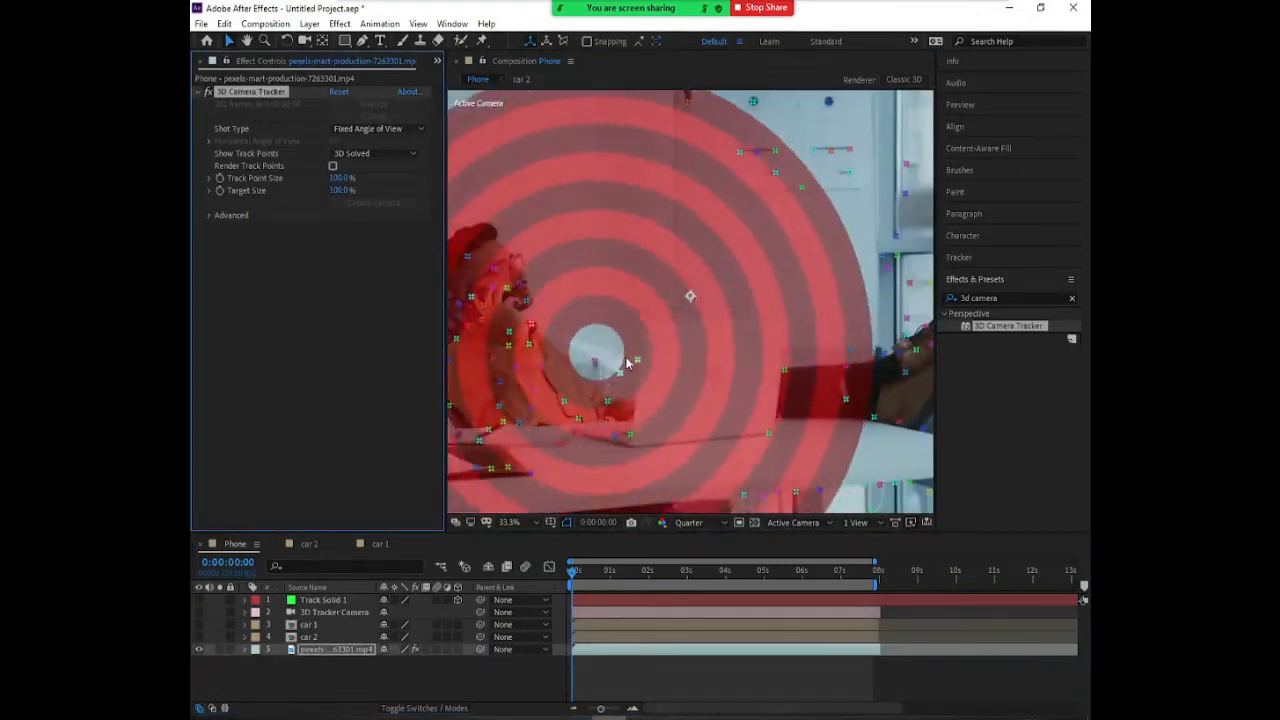
mouse_move(640, 358)
mouse_down()
mouse_move(740, 322)
mouse_move(718, 238)
mouse_move(679, 334)
mouse_up()
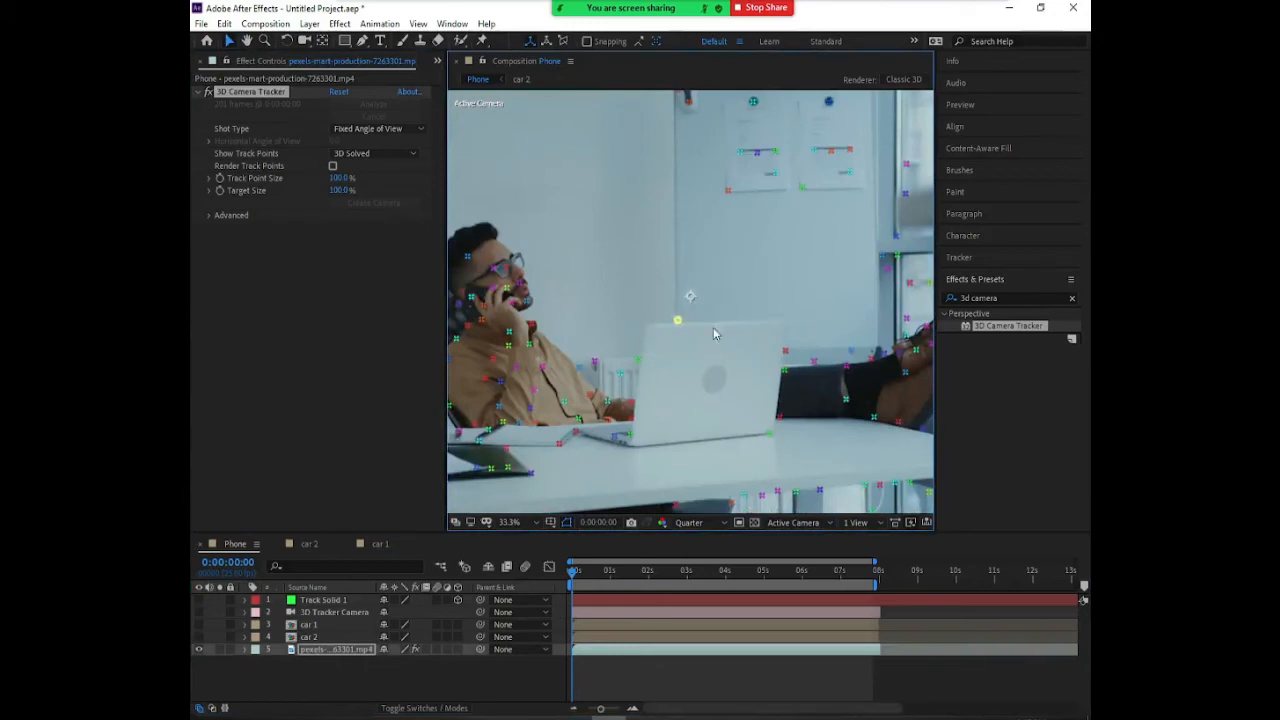
click(449, 665)
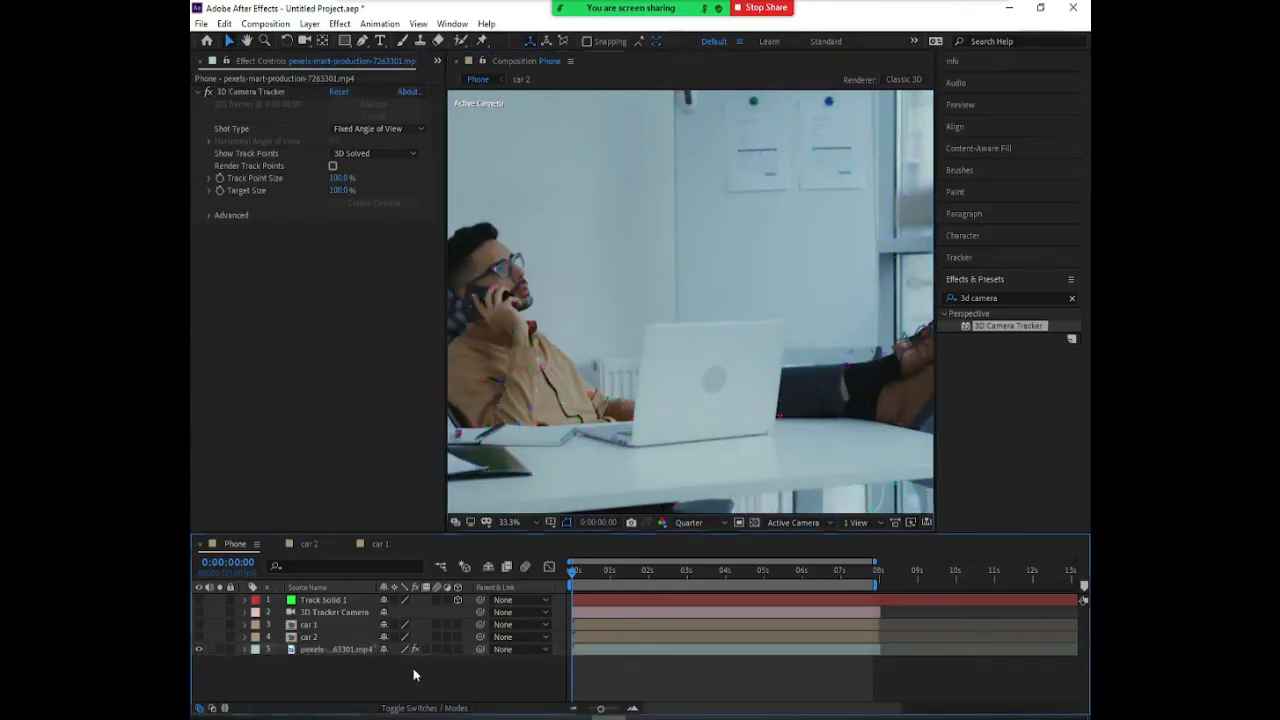
click(311, 651)
click(261, 91)
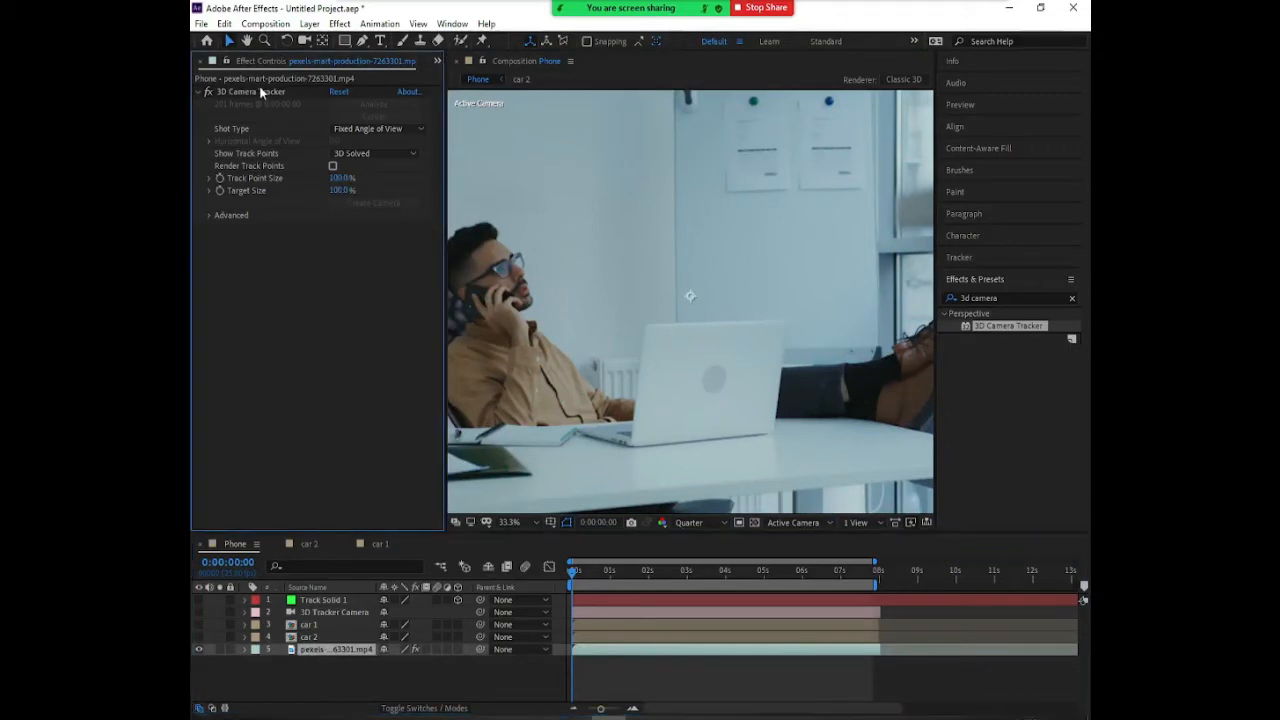
click(233, 93)
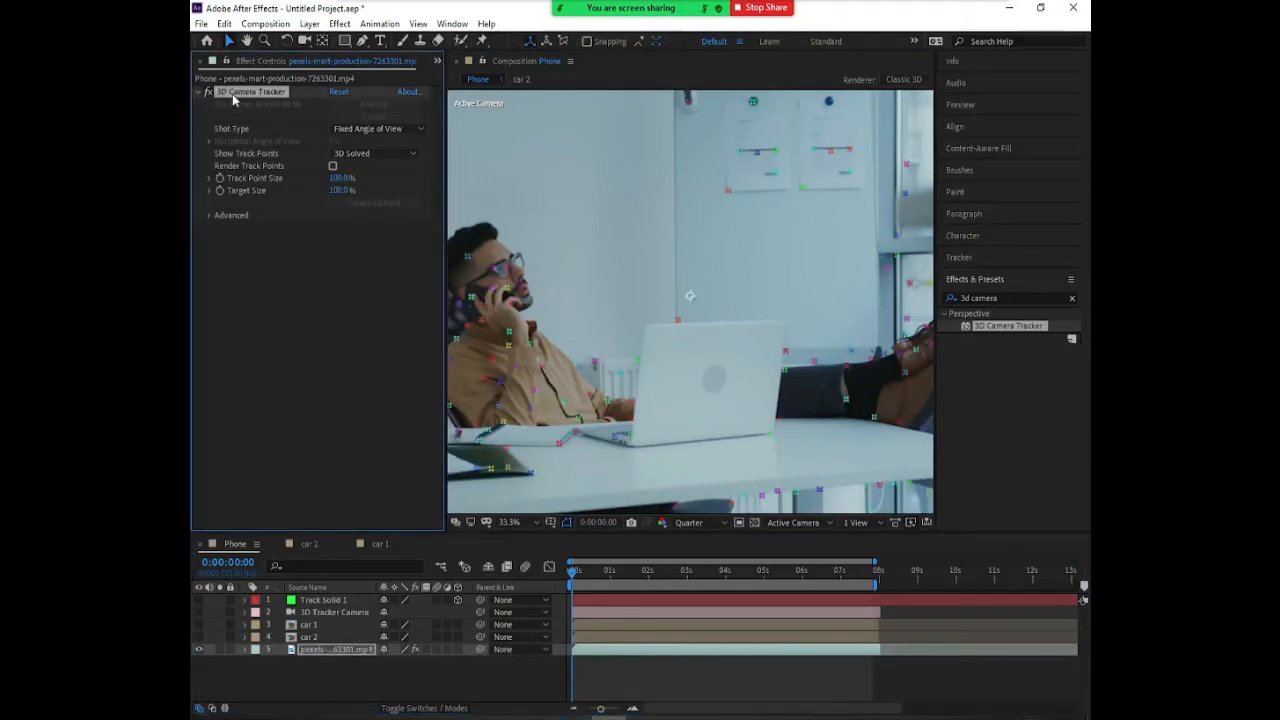
Make Track Solid 1 and the 3D Tracker Camera visible and expand the solid's transform properties.
click(314, 600)
click(200, 612)
click(199, 601)
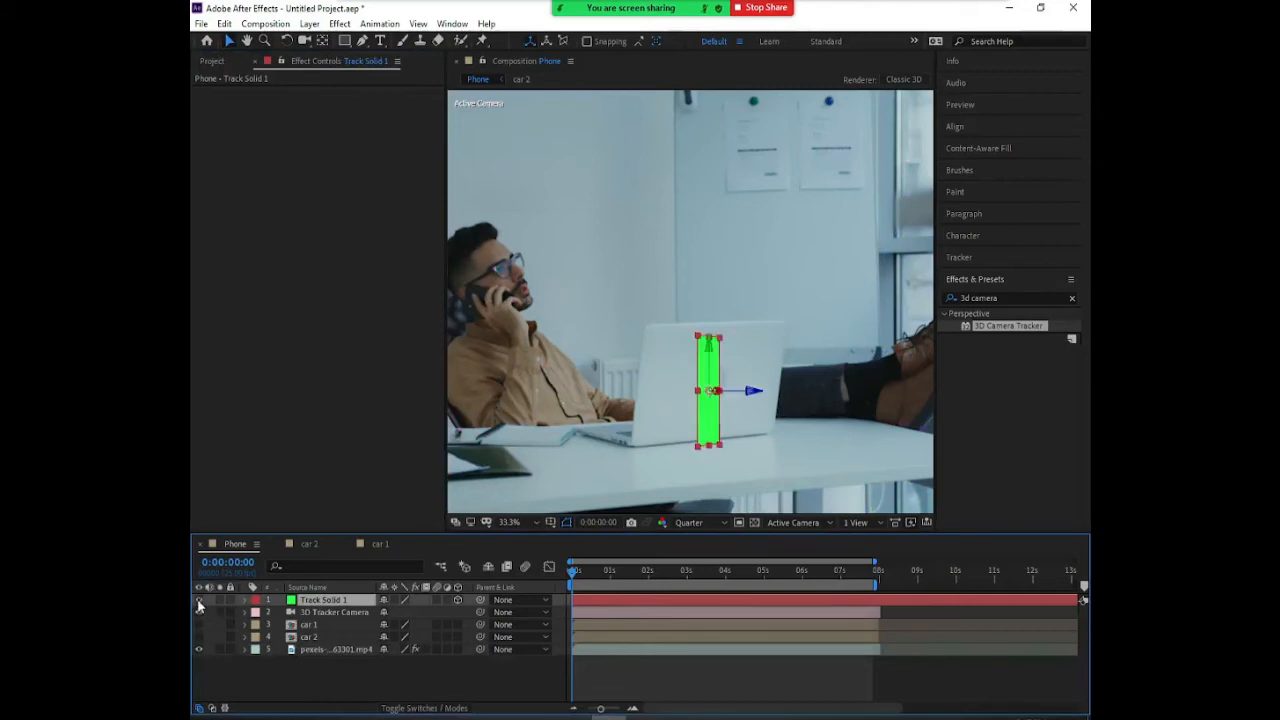
scroll(736, 419, up, 2)
scroll(781, 440, down, 2)
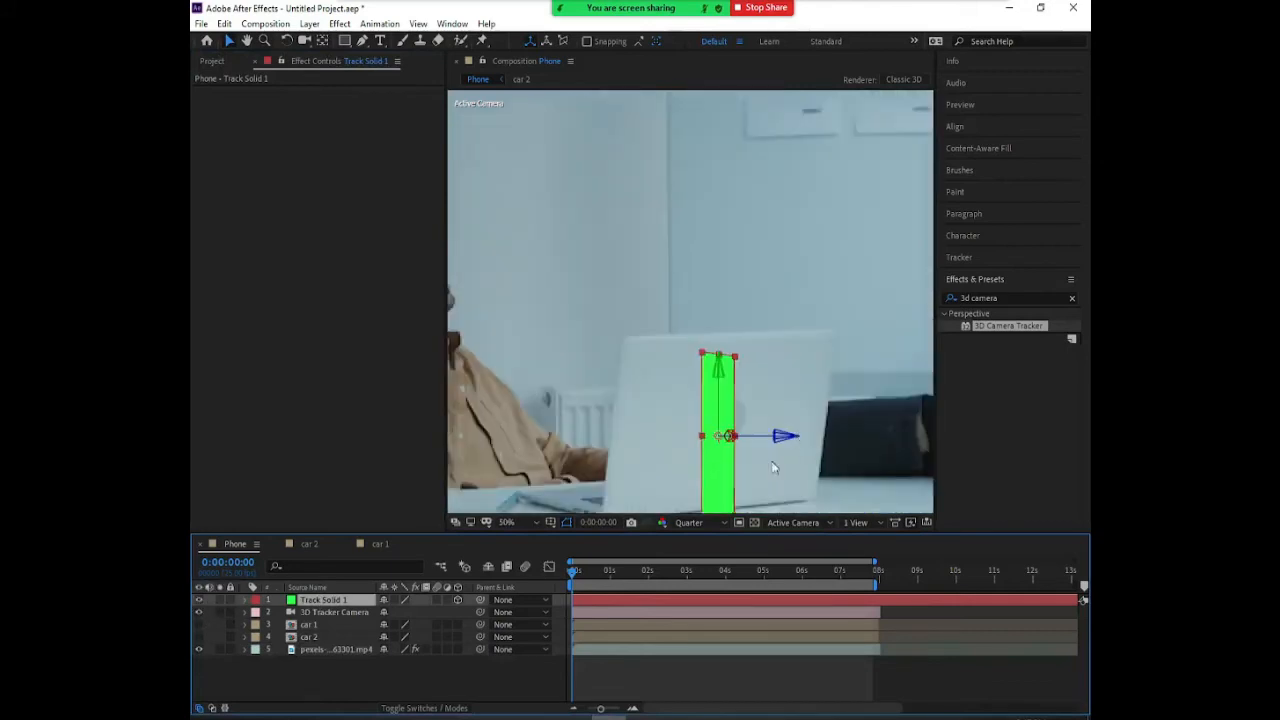
drag(803, 409, 786, 297)
key(v)
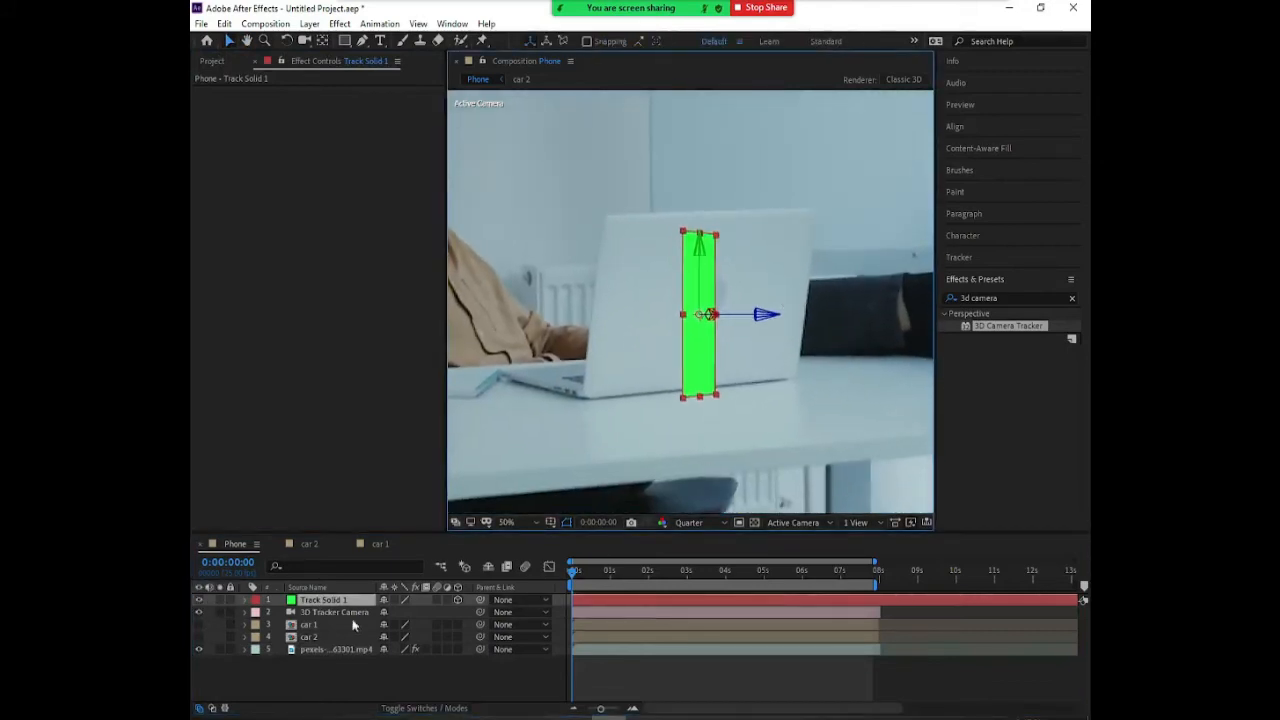
click(244, 600)
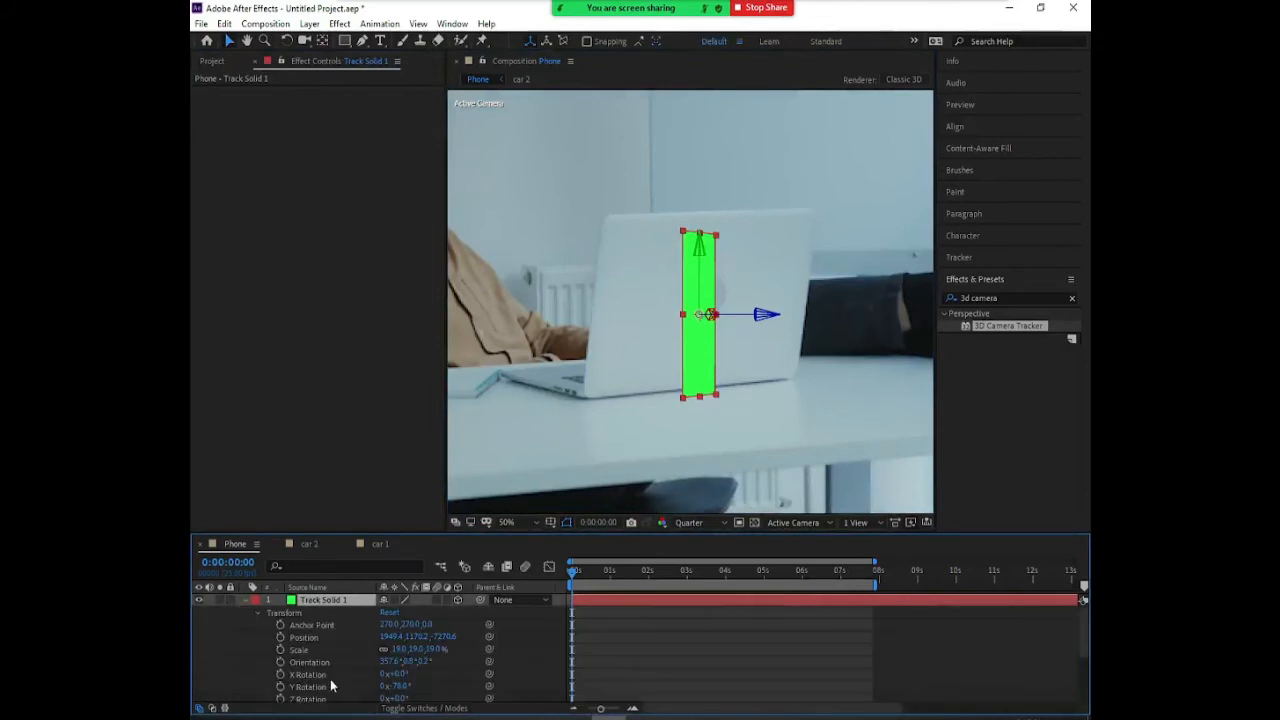
Try to turn Track Solid 1 towards the laptop lid with the Rotation tool, and undo the rotation.
click(293, 40)
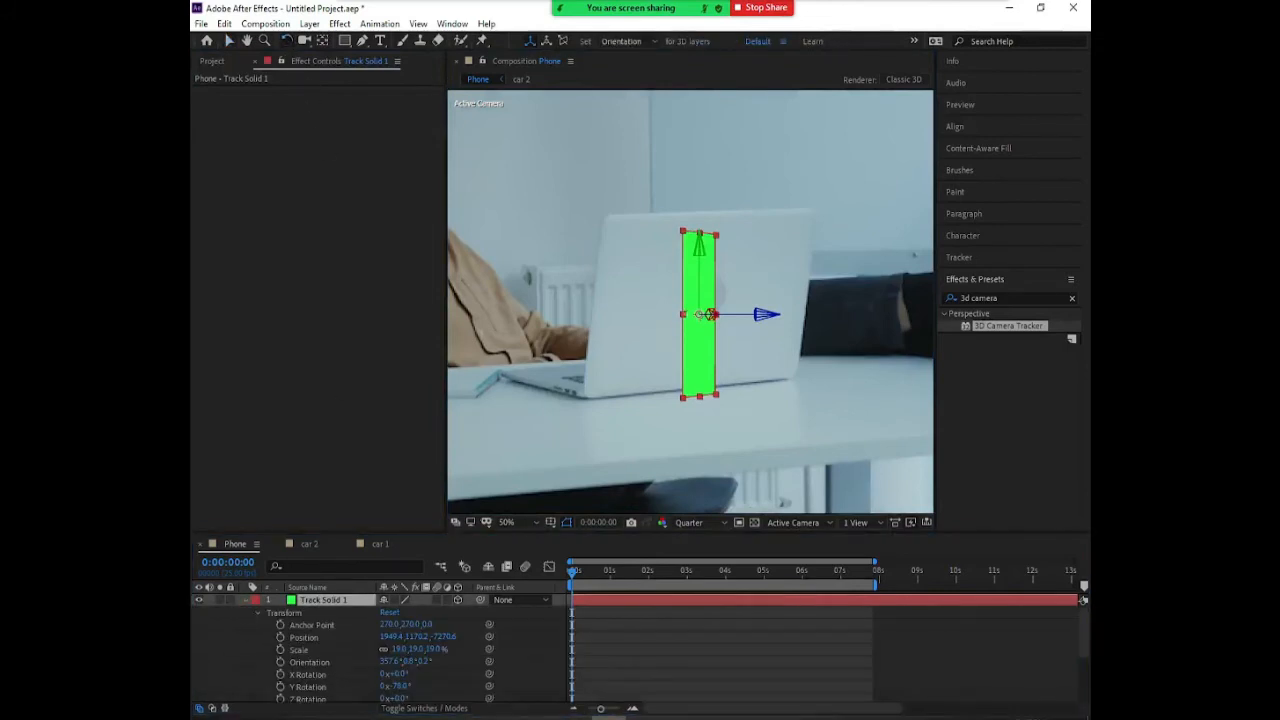
click(672, 321)
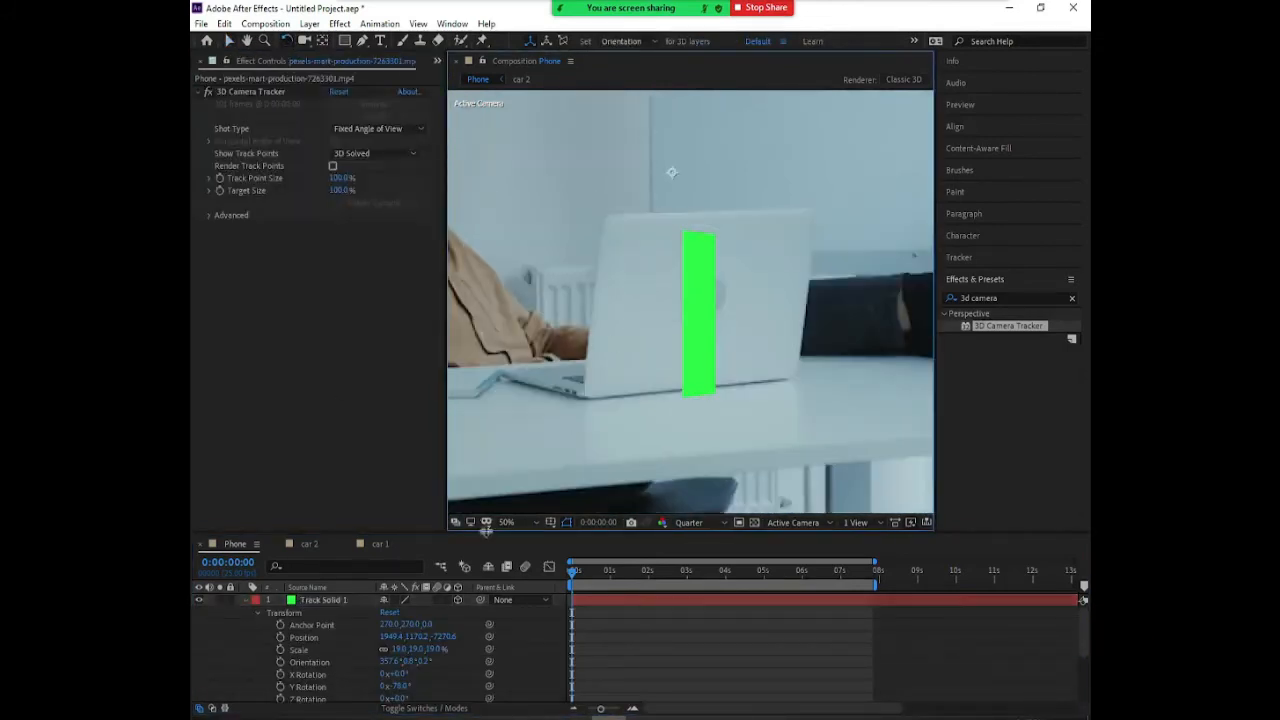
click(326, 600)
click(311, 613)
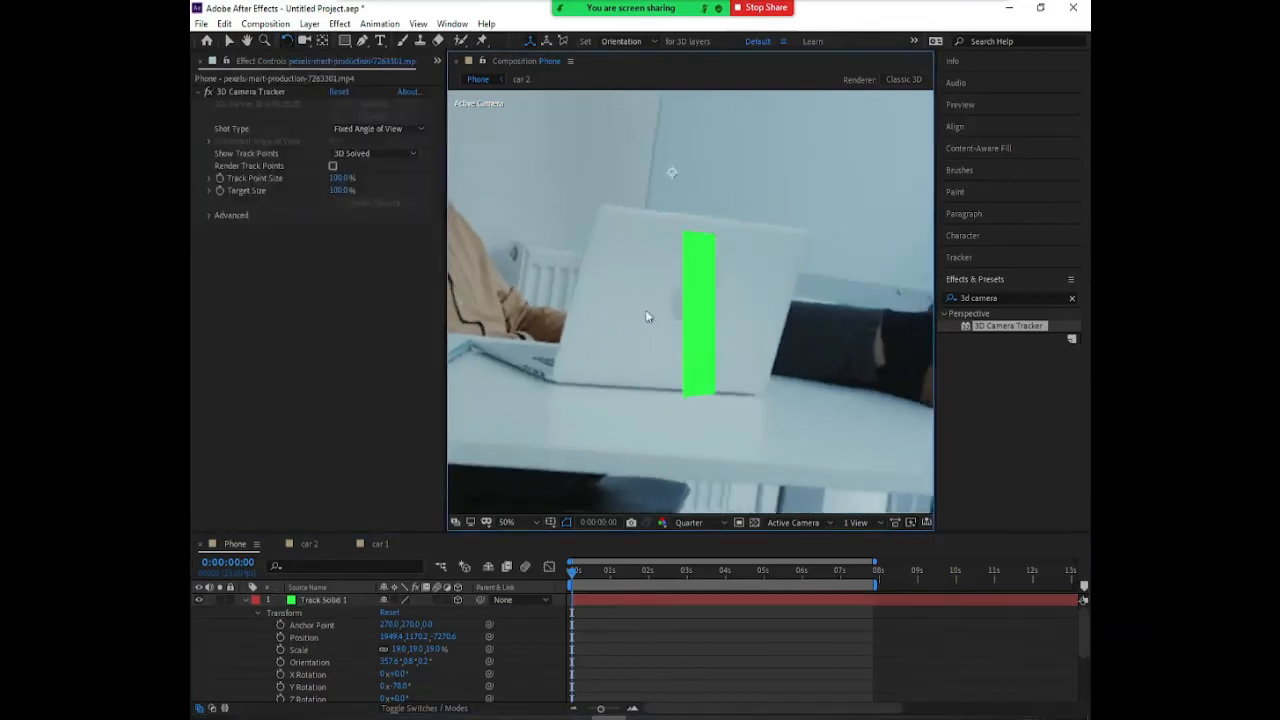
click(316, 601)
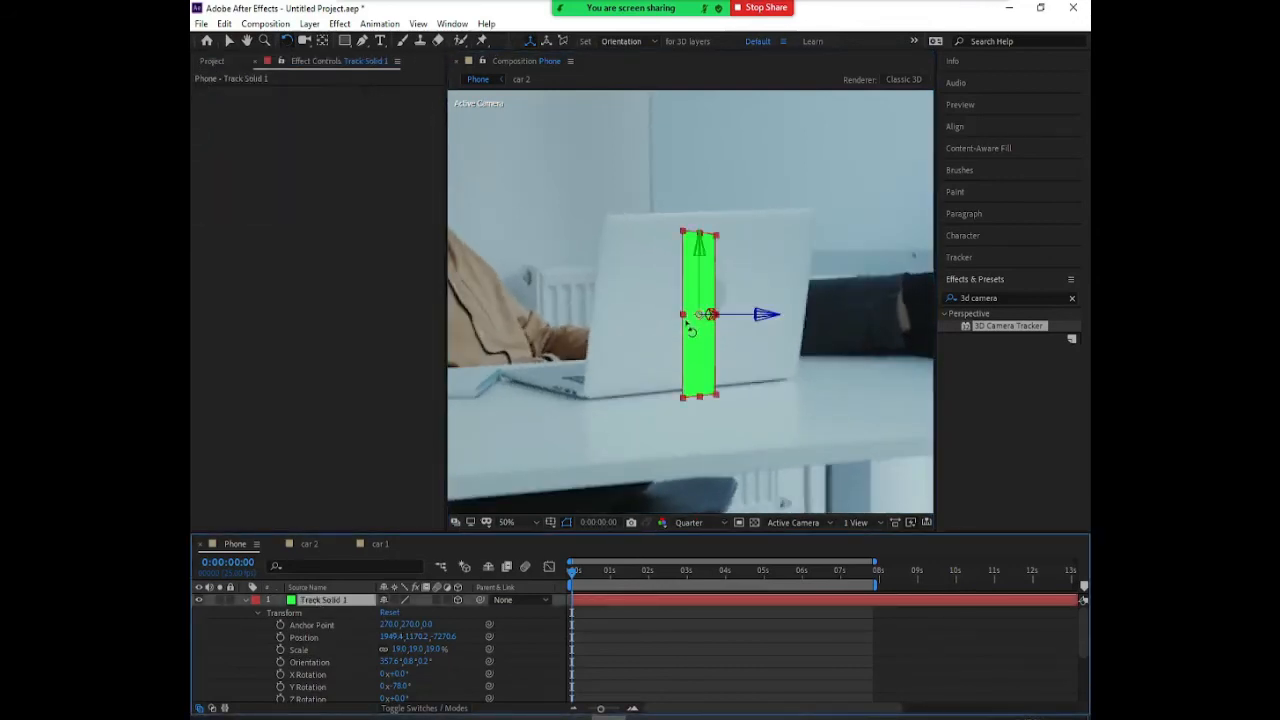
drag(690, 330, 675, 328)
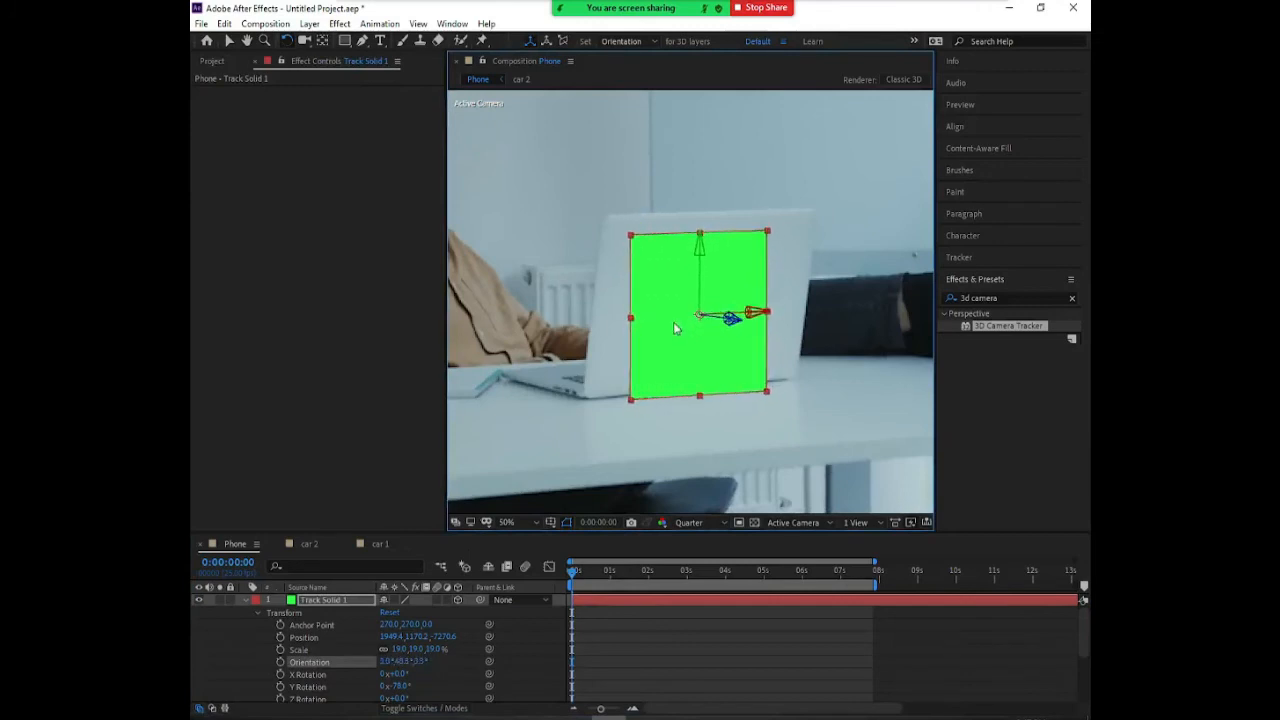
key(ctrl+z)
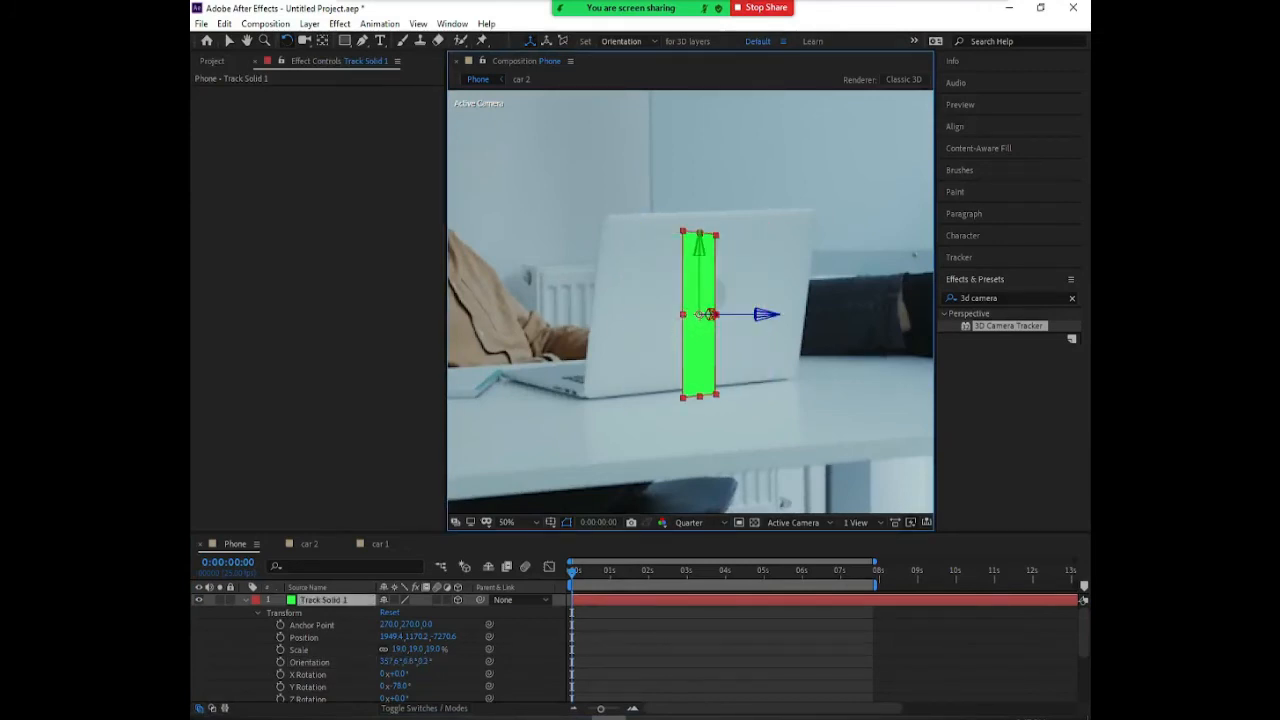
Rotate Track Solid 1 freehand to match the laptop lid and set its Y Rotation to about -72°.
click(288, 41)
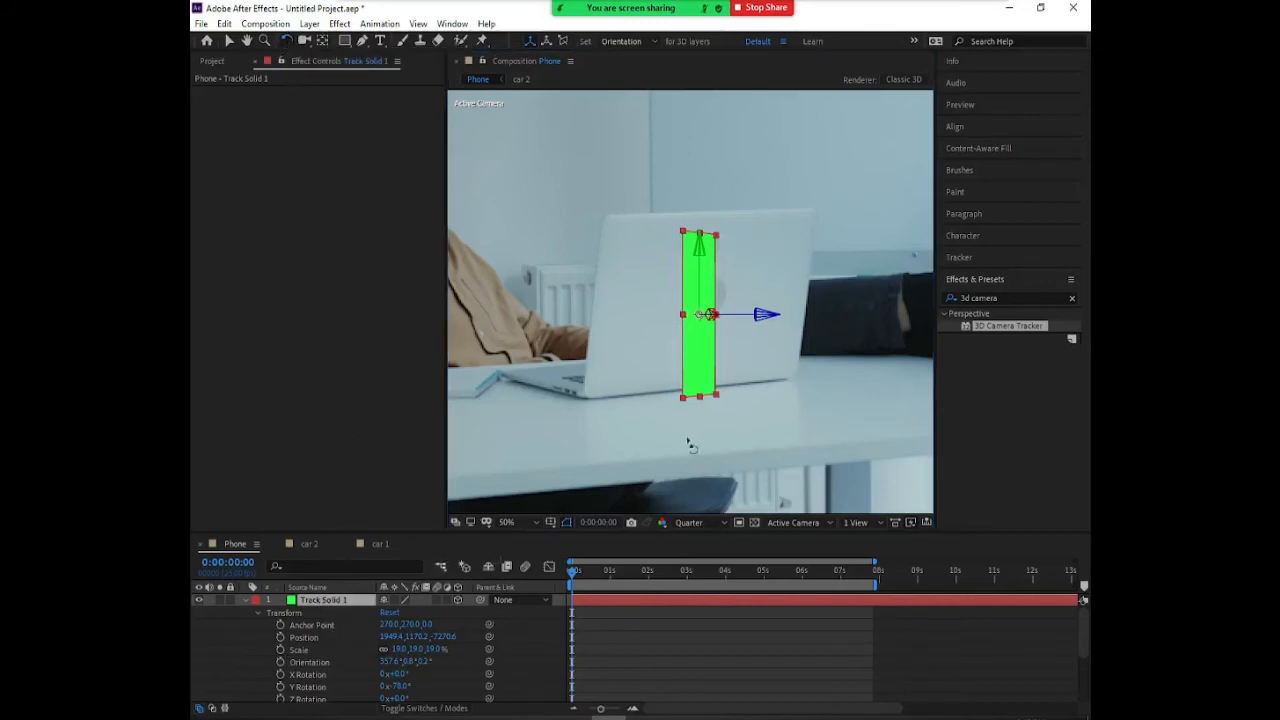
drag(703, 343, 683, 344)
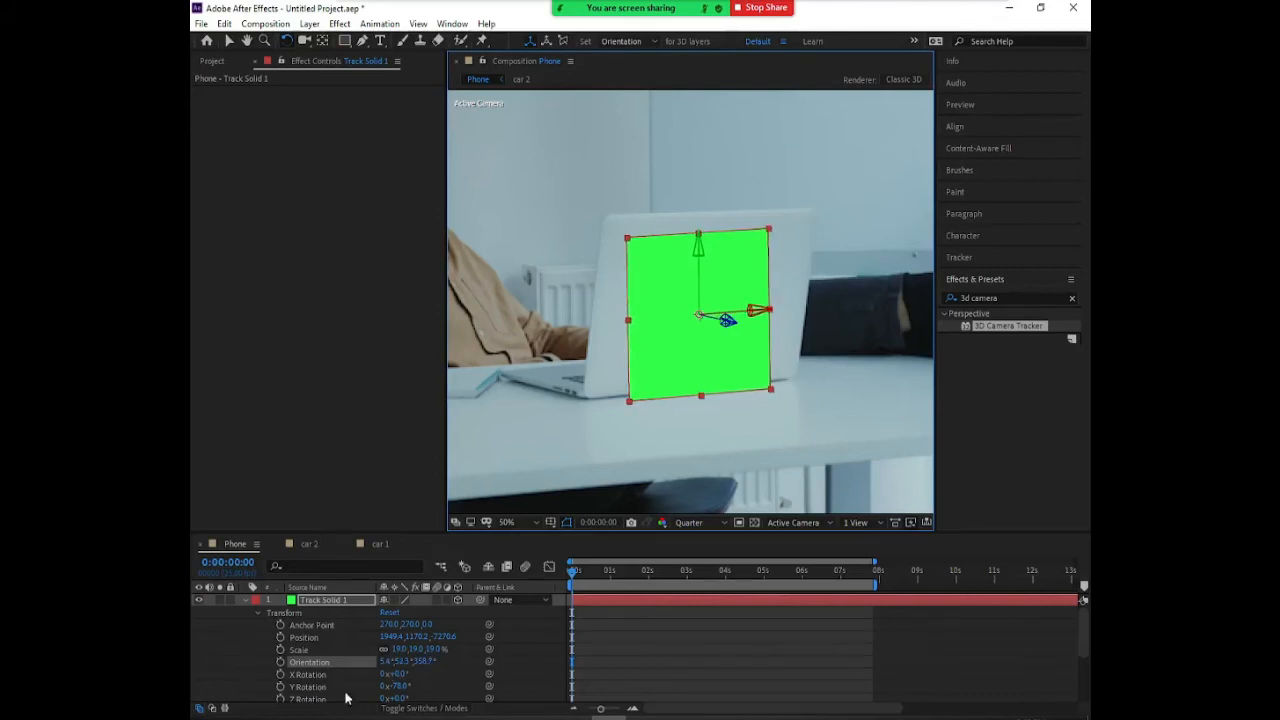
mouse_move(400, 676)
mouse_down()
mouse_move(437, 672)
mouse_move(415, 673)
mouse_move(424, 697)
mouse_move(397, 661)
mouse_up()
scroll(424, 697, down, 1)
drag(396, 661, 398, 661)
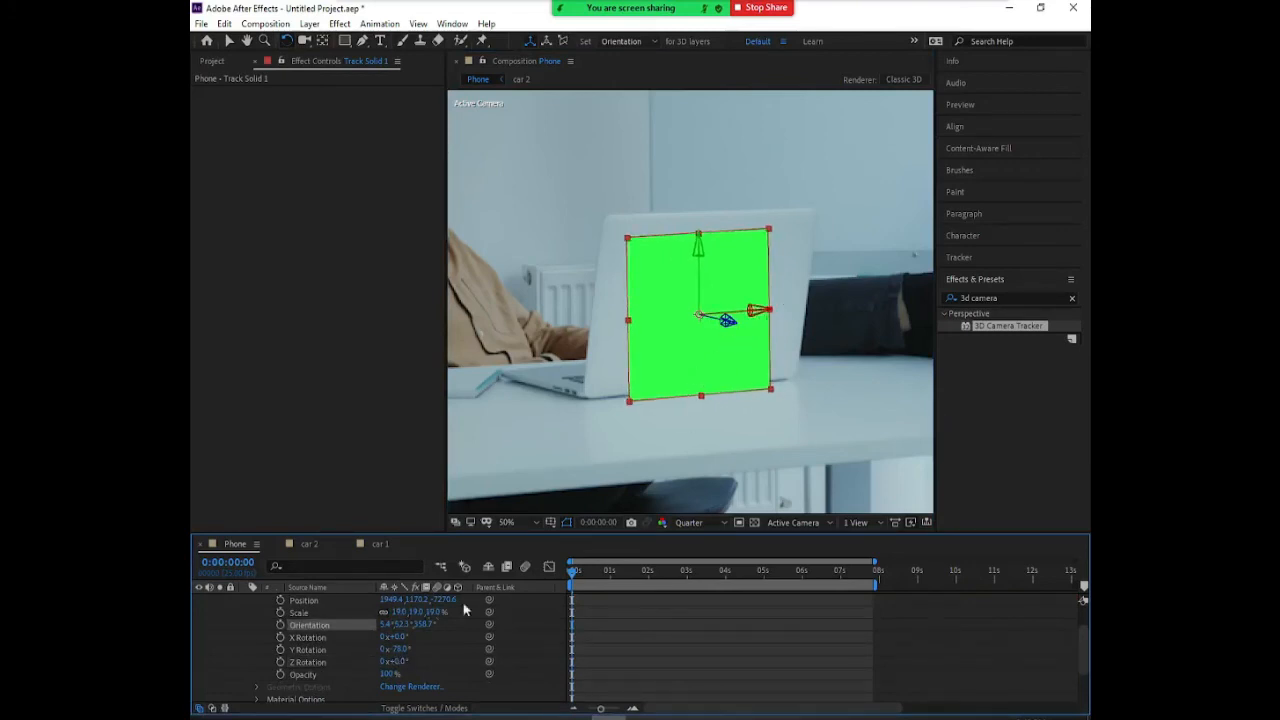
mouse_move(398, 637)
mouse_down()
mouse_move(416, 636)
mouse_move(398, 637)
mouse_move(399, 662)
mouse_up()
key(ctrl+z)
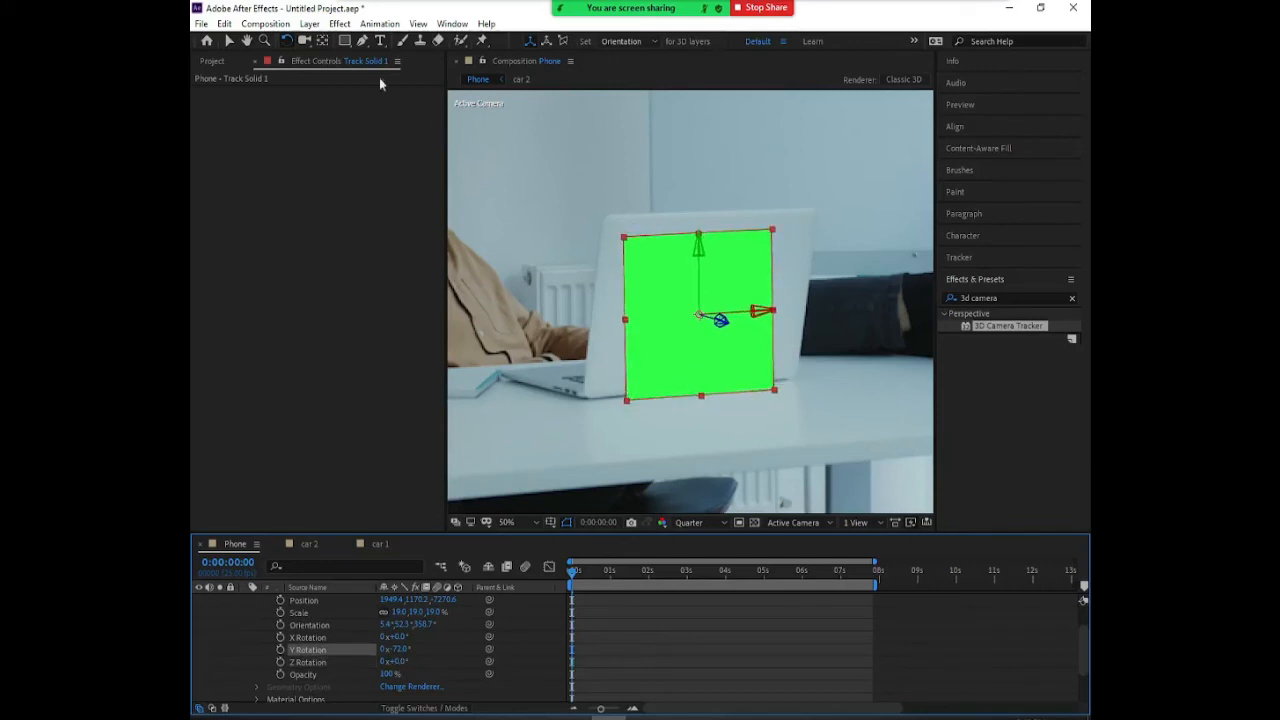
Fine-tune Track Solid 1's orientation to about 5.4°, 41.8°, 2.4° with the Rotation tool, collapse its properties and return to the Selection tool.
mouse_move(677, 296)
mouse_down()
mouse_move(672, 279)
mouse_move(682, 282)
mouse_move(670, 284)
mouse_up()
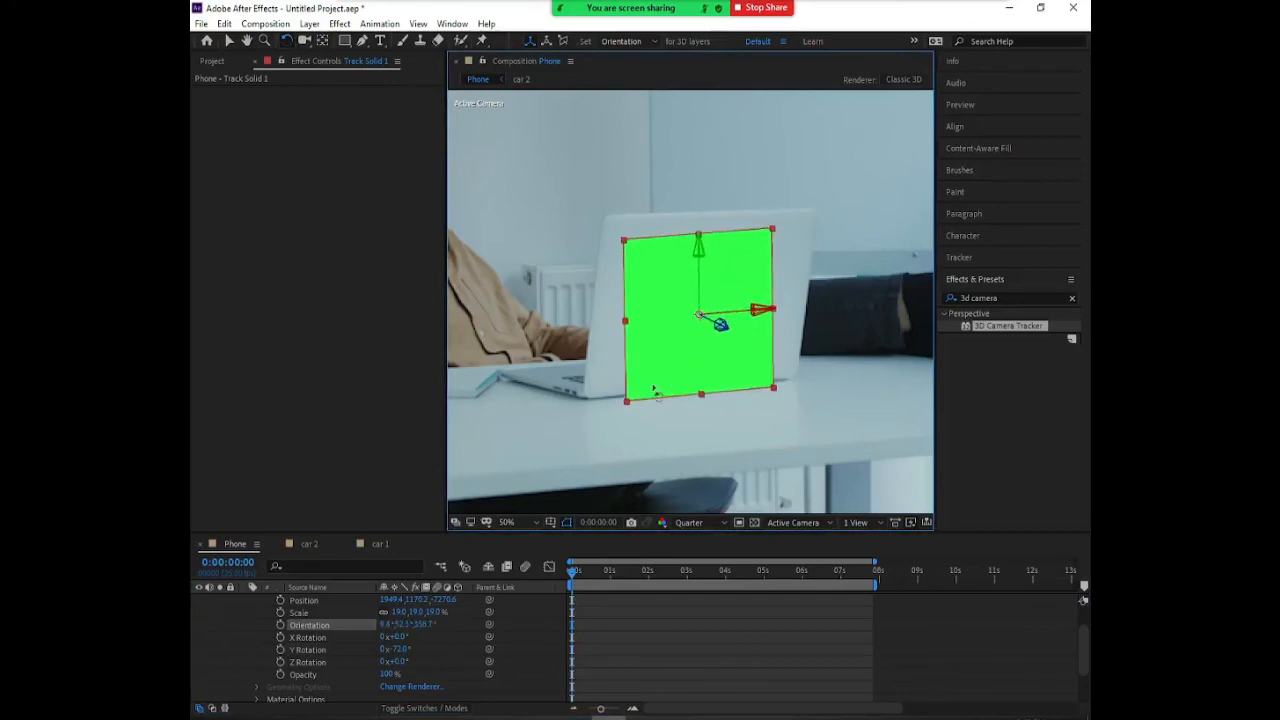
drag(654, 392, 654, 392)
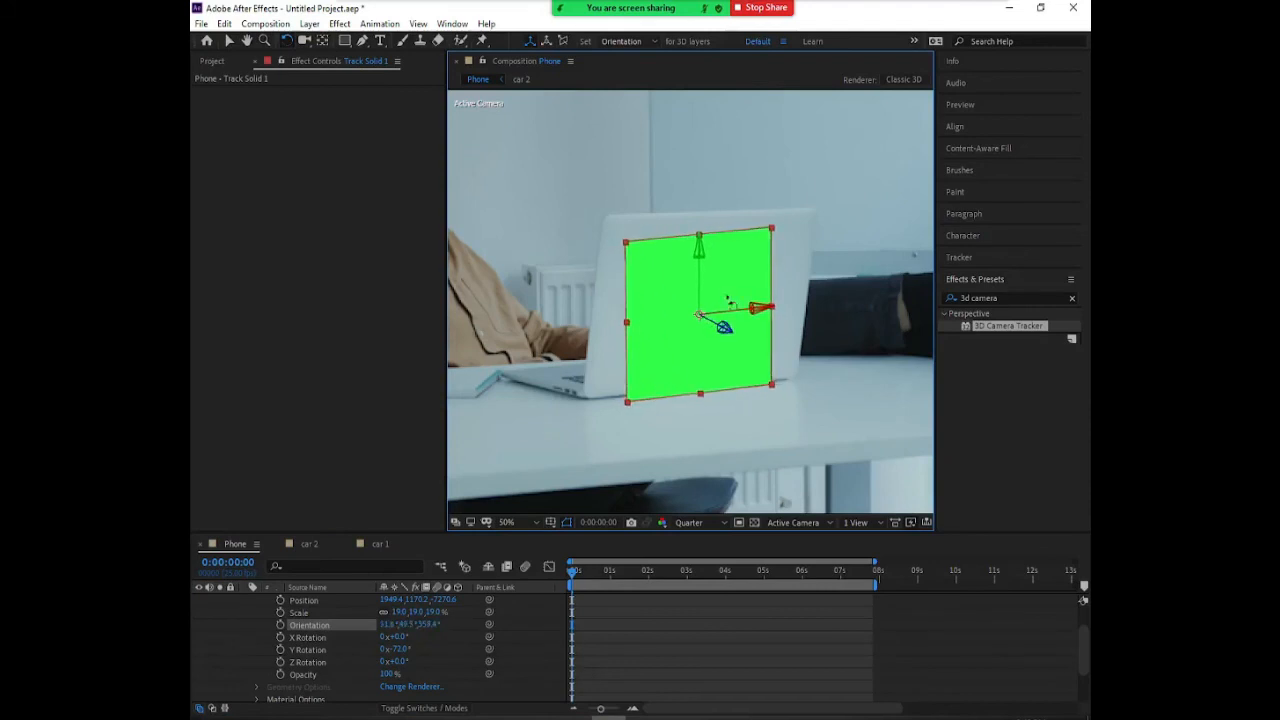
drag(760, 253, 651, 268)
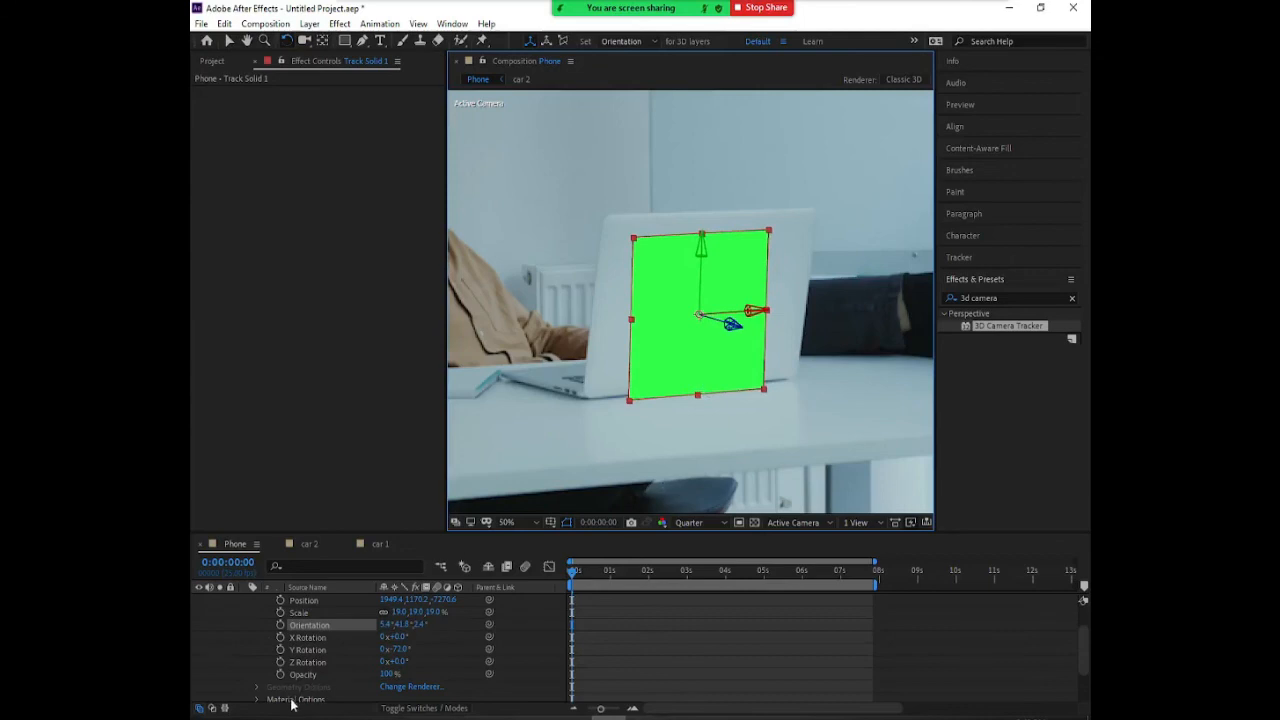
scroll(430, 645, down, 2)
scroll(445, 649, up, 5)
click(241, 601)
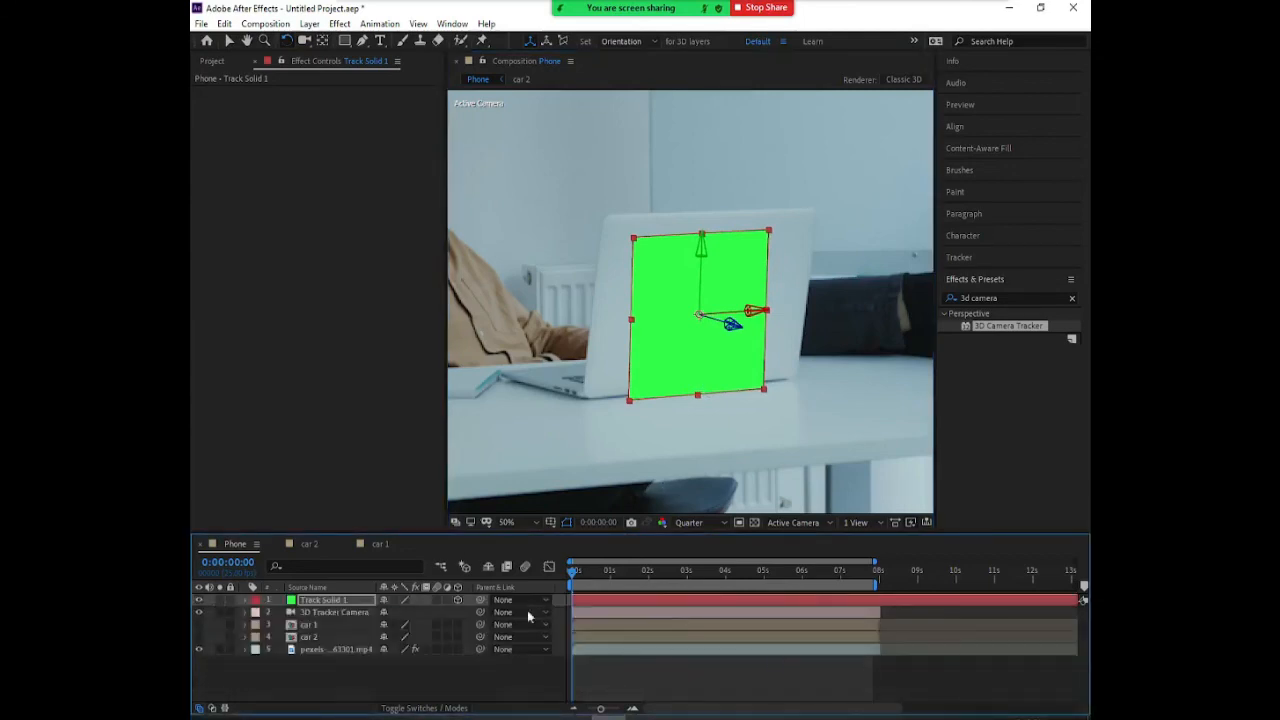
click(228, 40)
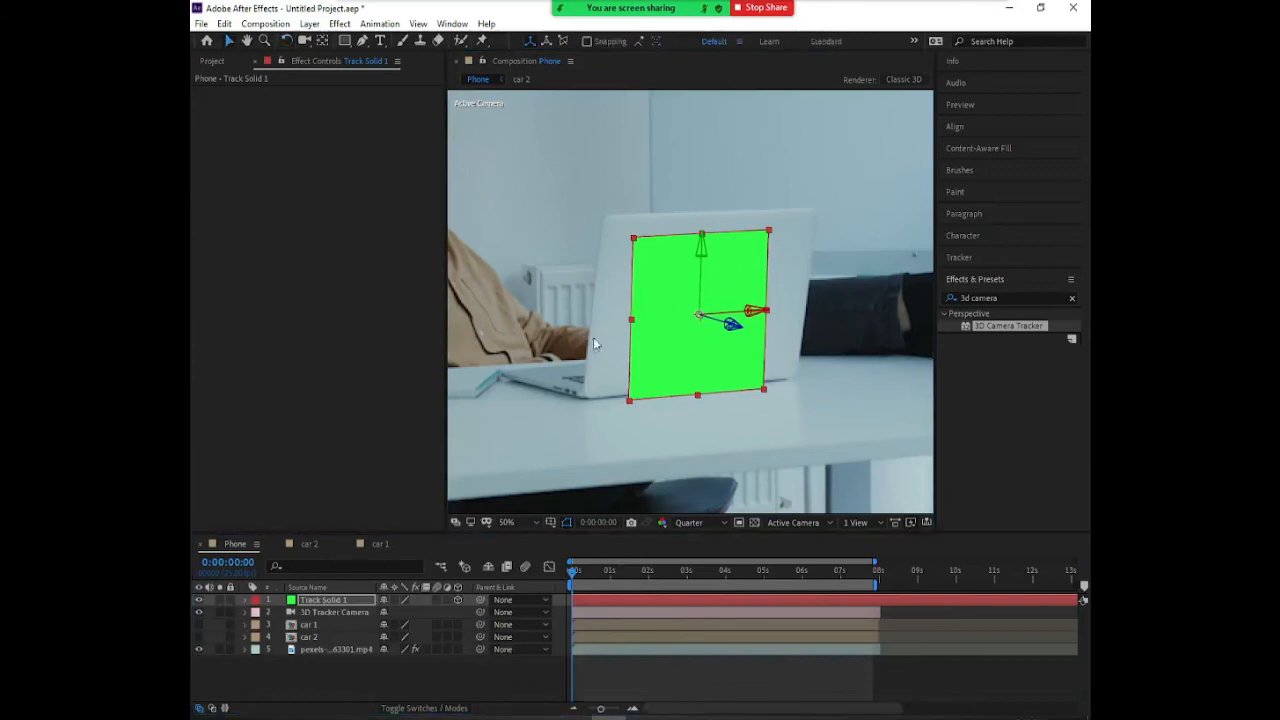
Compare the laptop with and without Track Solid 1, check the car 1 and car 2 compositions, and return to the Phone composition.
click(330, 603)
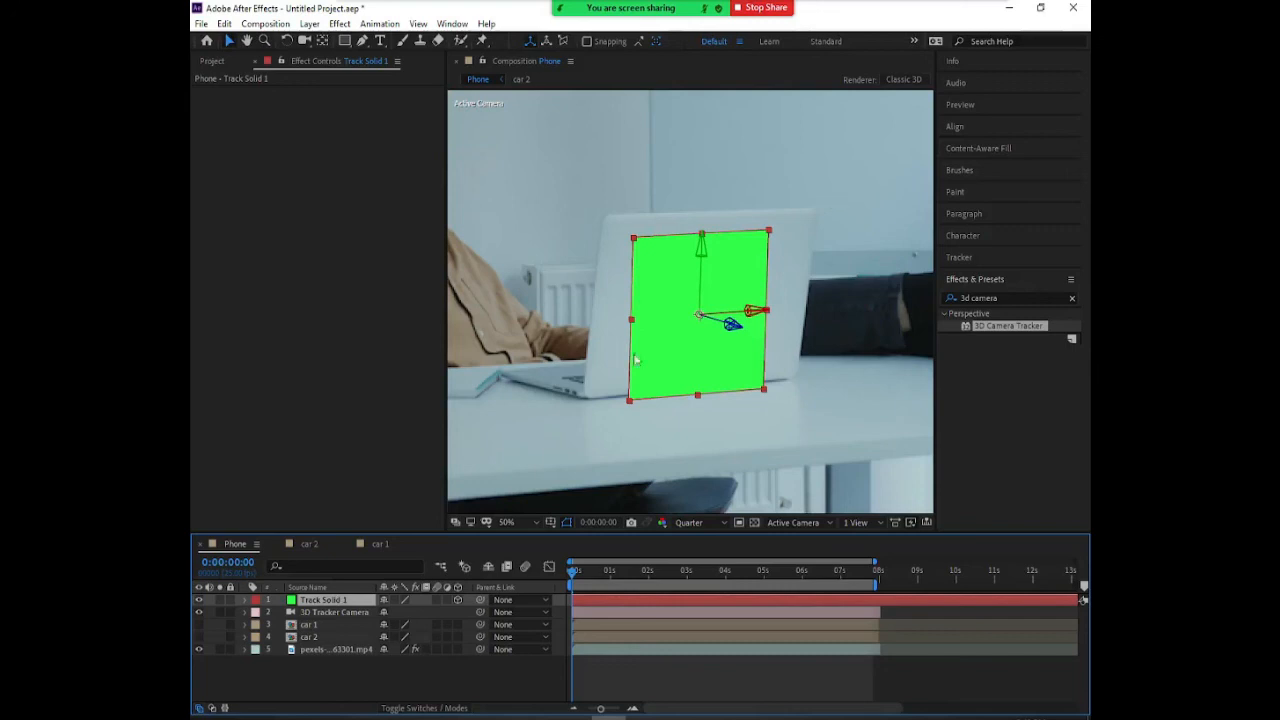
click(198, 600)
click(198, 600)
click(381, 544)
click(309, 544)
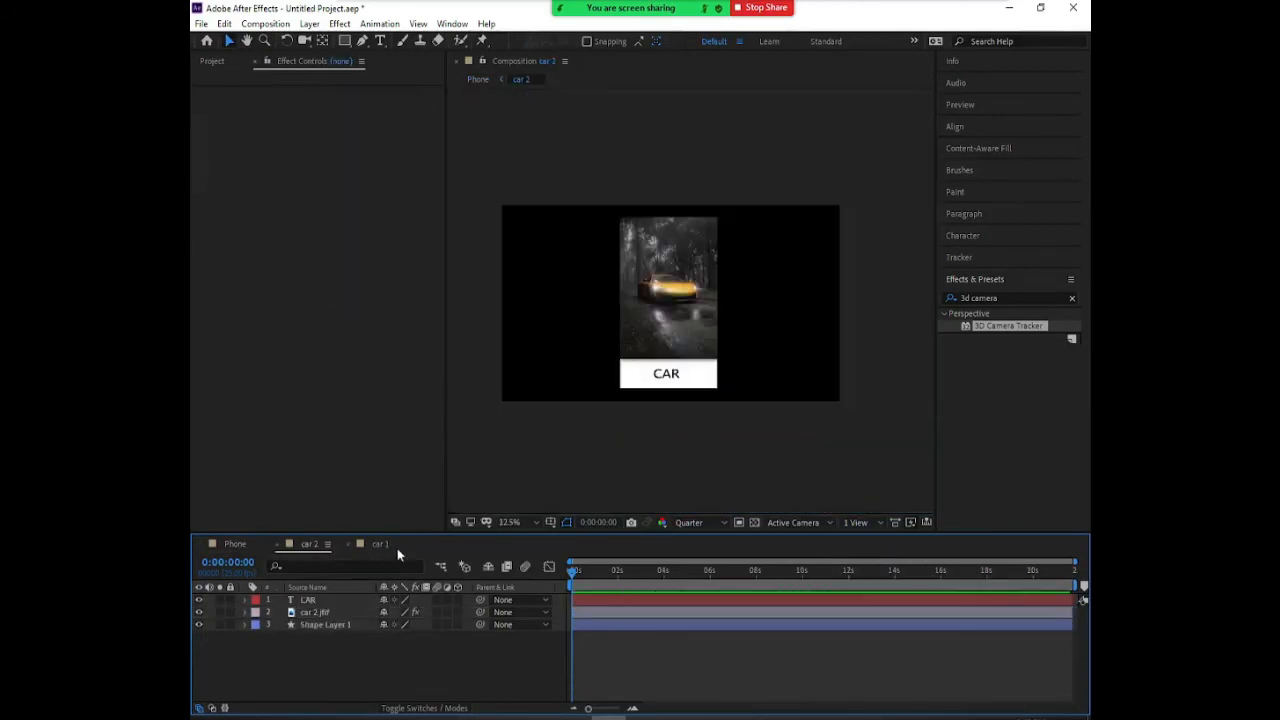
click(235, 544)
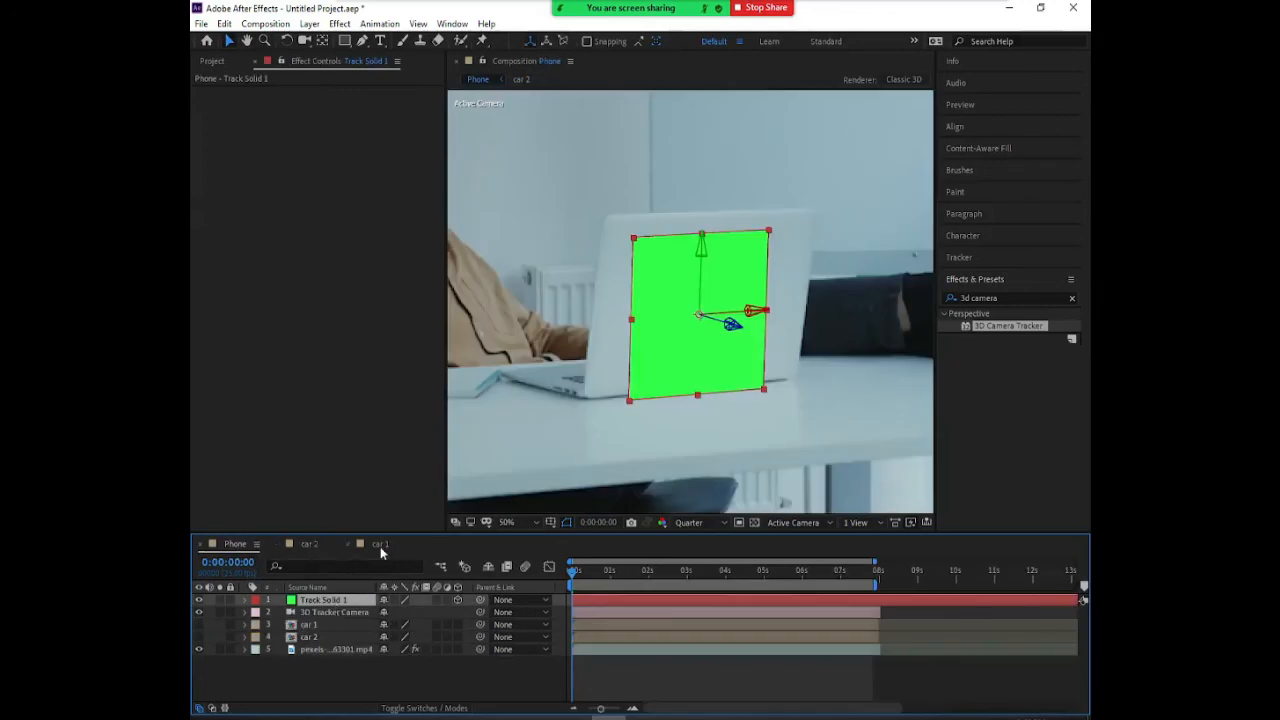
Pre-compose Track Solid 1, moving all attributes into the new composition, and enter a new composition name.
right_click(323, 602)
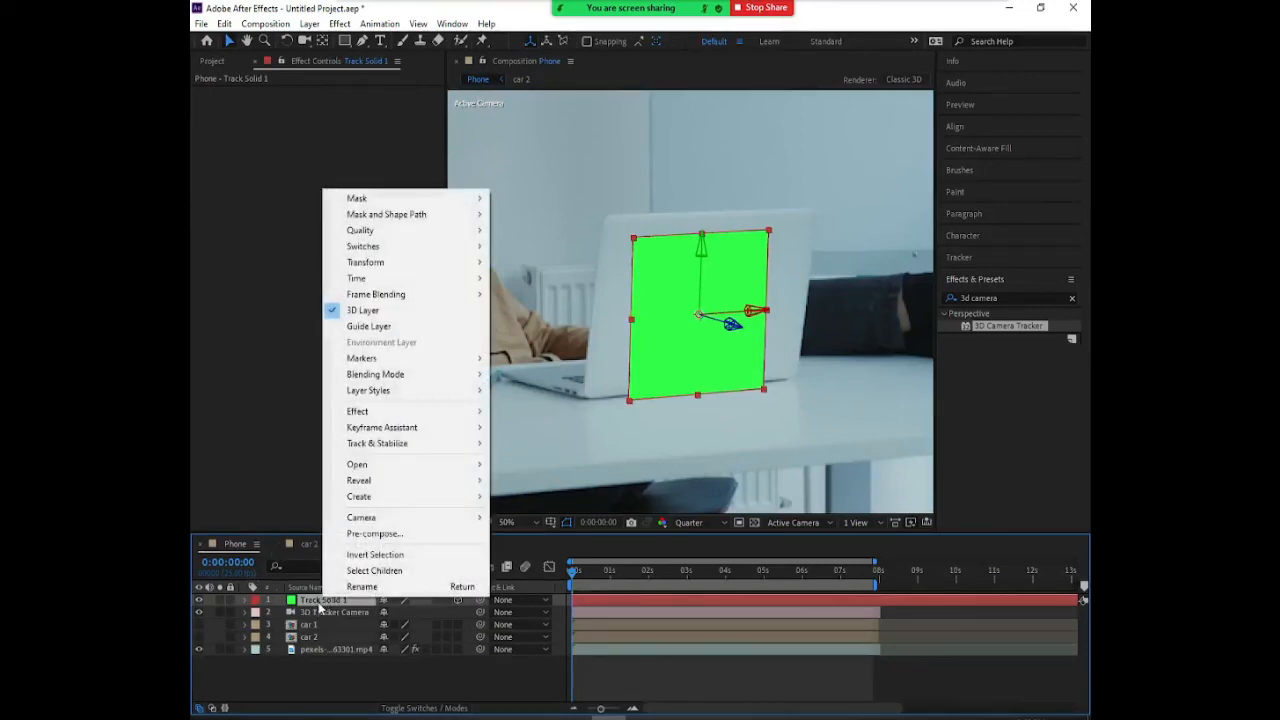
right_click(314, 604)
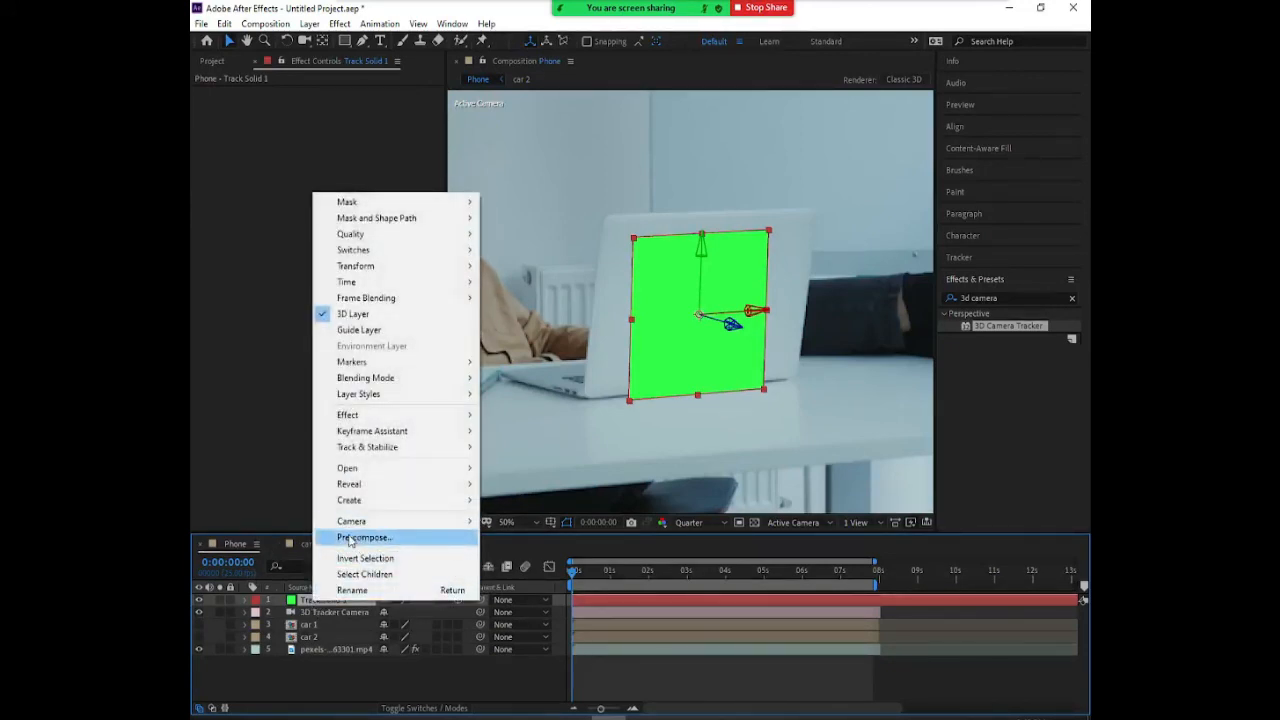
click(350, 538)
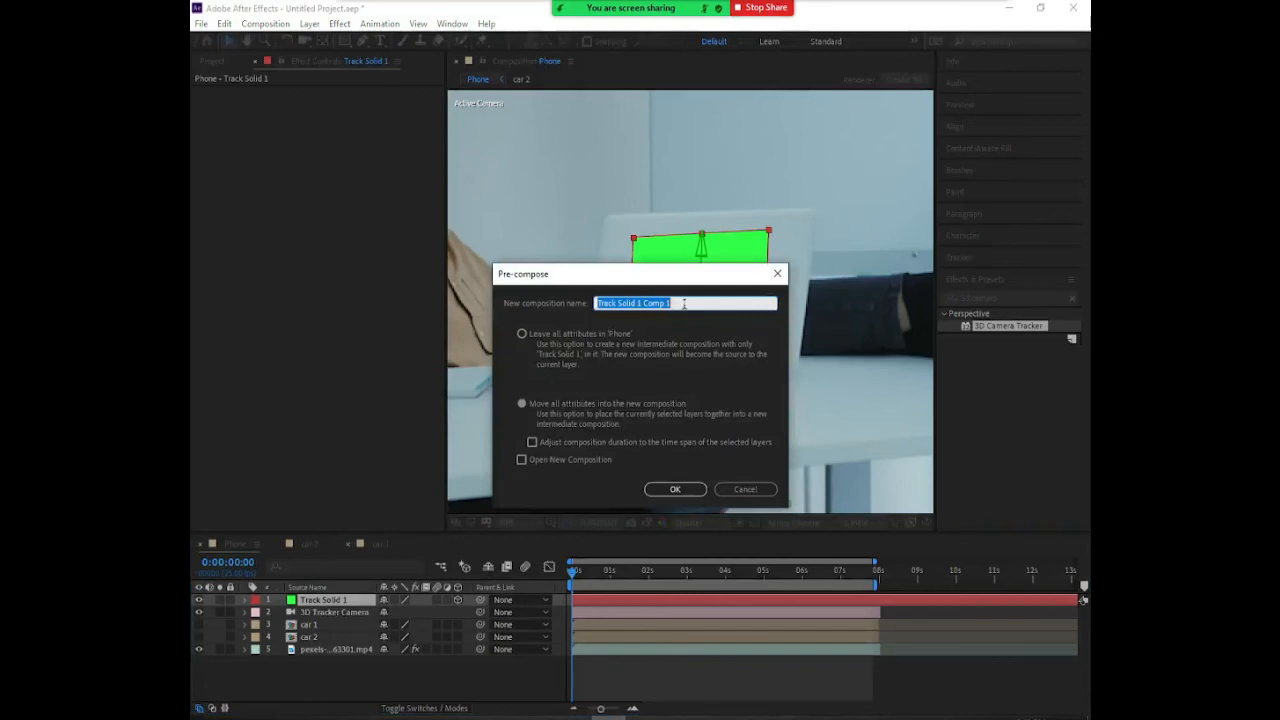
text(F)
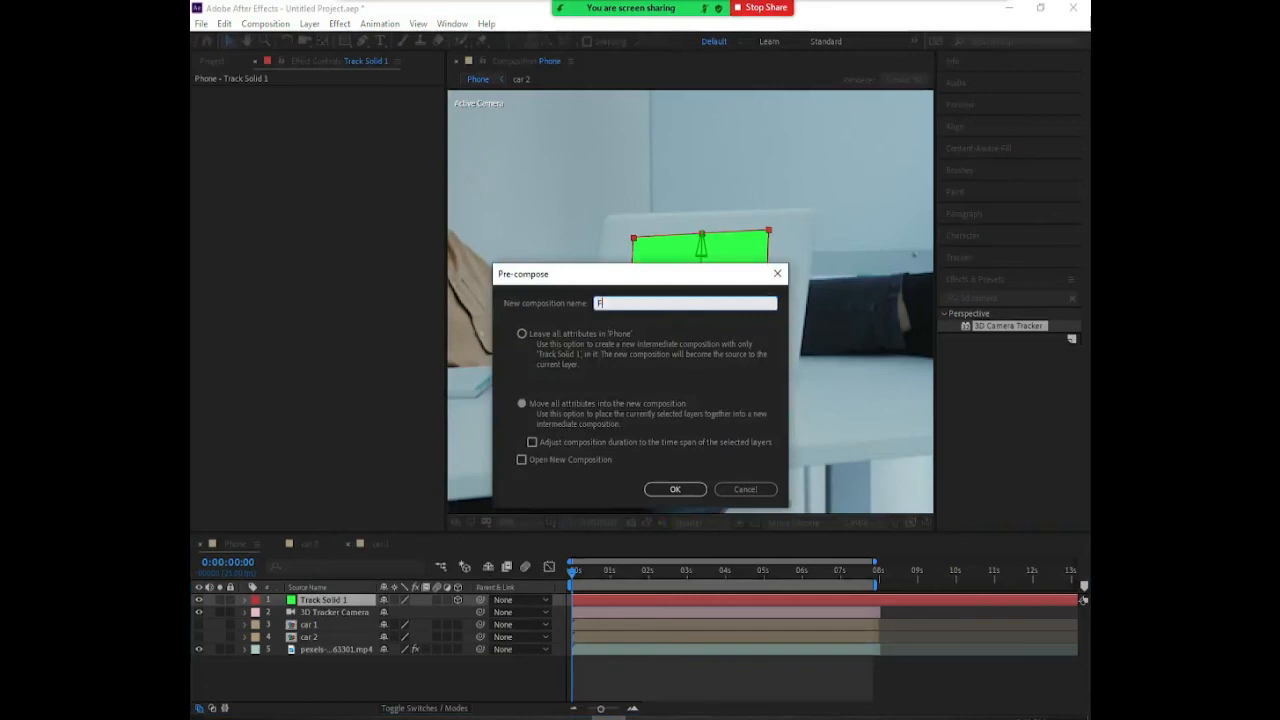